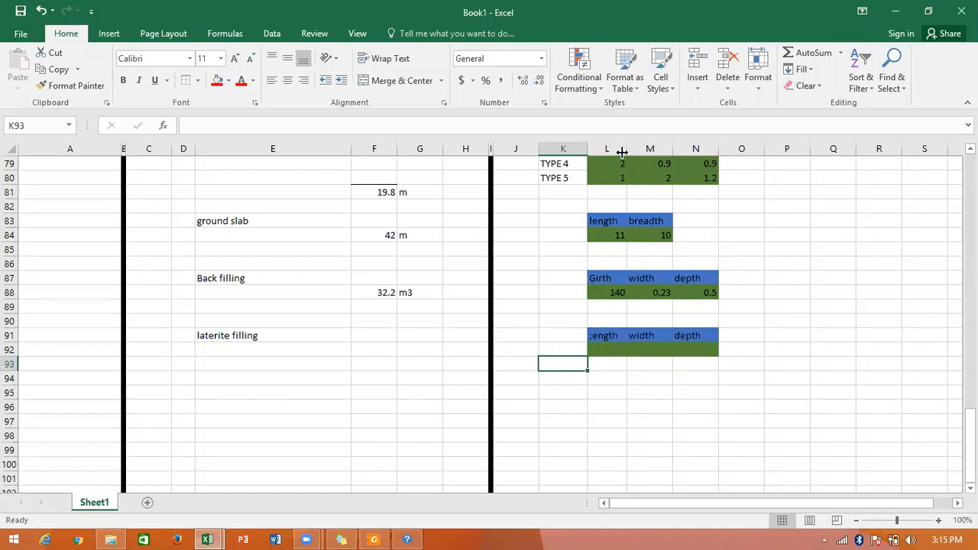
# Widen column L slightly and correct the first laterite filling heading in L91 to "length".
pyautogui.moveTo(625, 150); pyautogui.dragTo(635, 149)
pyautogui.click(617, 331)
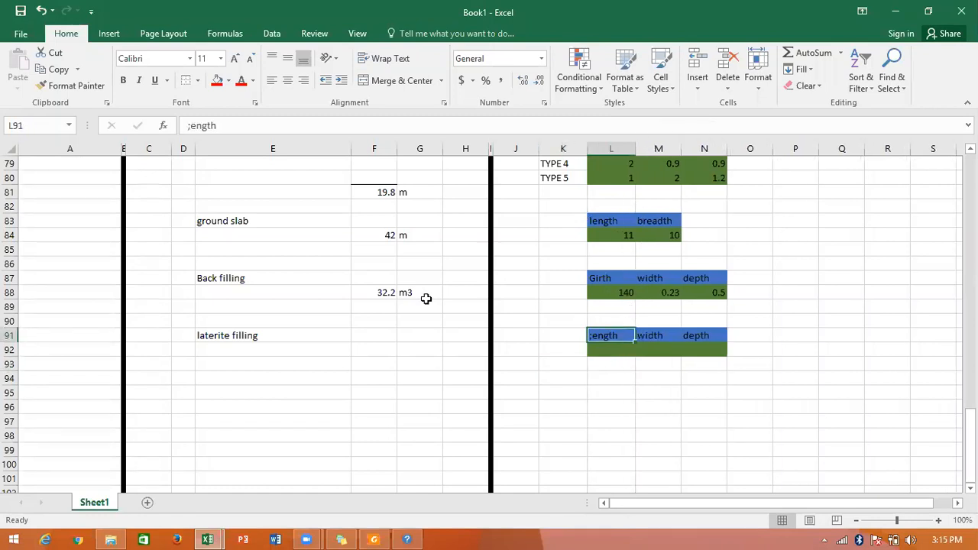
pyautogui.press('F2')
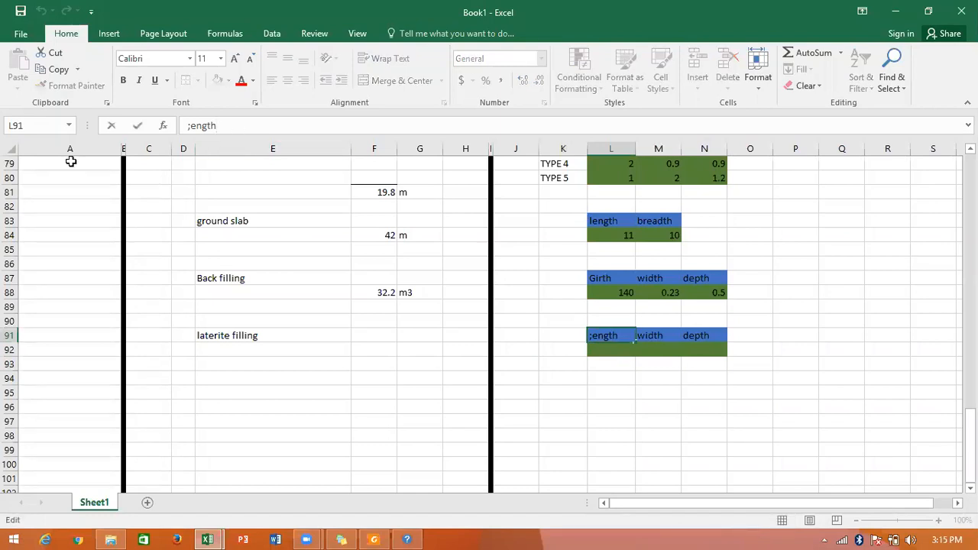
pyautogui.press('BackSpace')
pyautogui.press('BackSpace')
pyautogui.press('BackSpace')
pyautogui.press('BackSpace')
pyautogui.press('BackSpace')
pyautogui.press('BackSpace')
pyautogui.write('length')
pyautogui.press('Return')
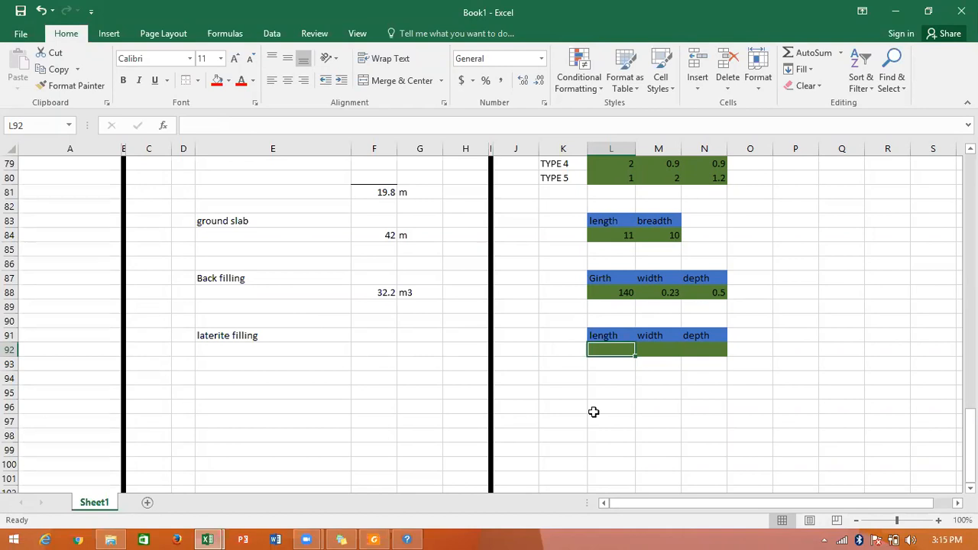
# Label K93 "ddt girth vol" and K94 "ddt area 1" below the laterite filling dimensions.
pyautogui.click(561, 361)
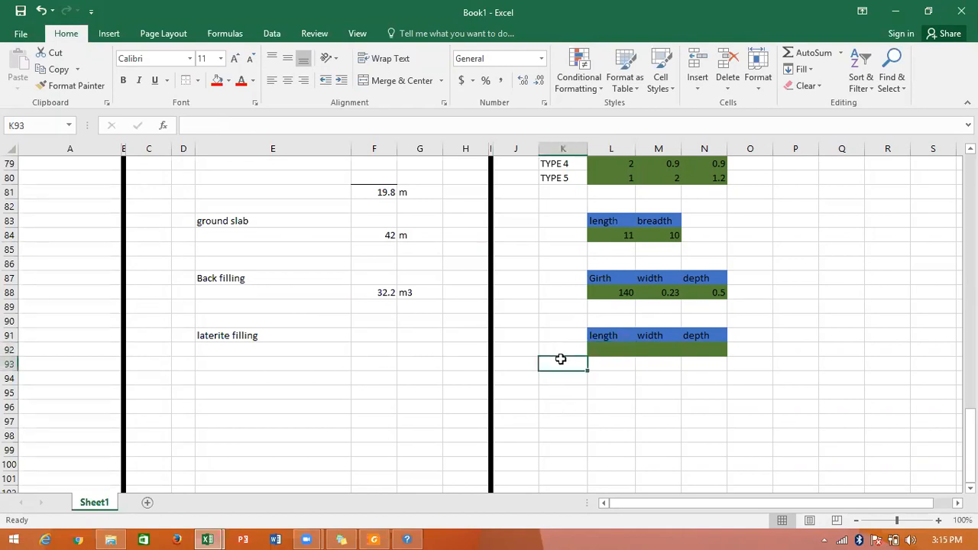
pyautogui.write('ddt')
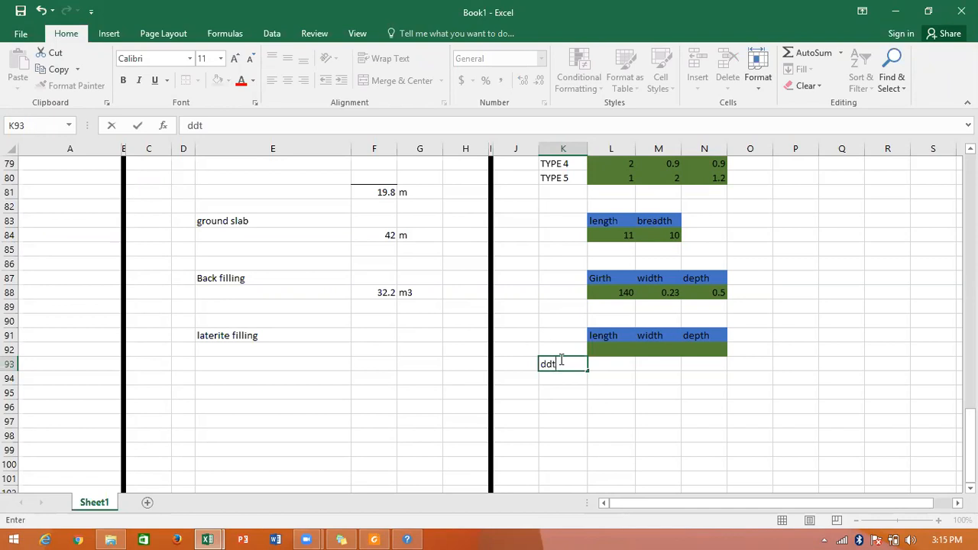
pyautogui.write('girth vol')
pyautogui.press('Return')
pyautogui.write('ddt a')
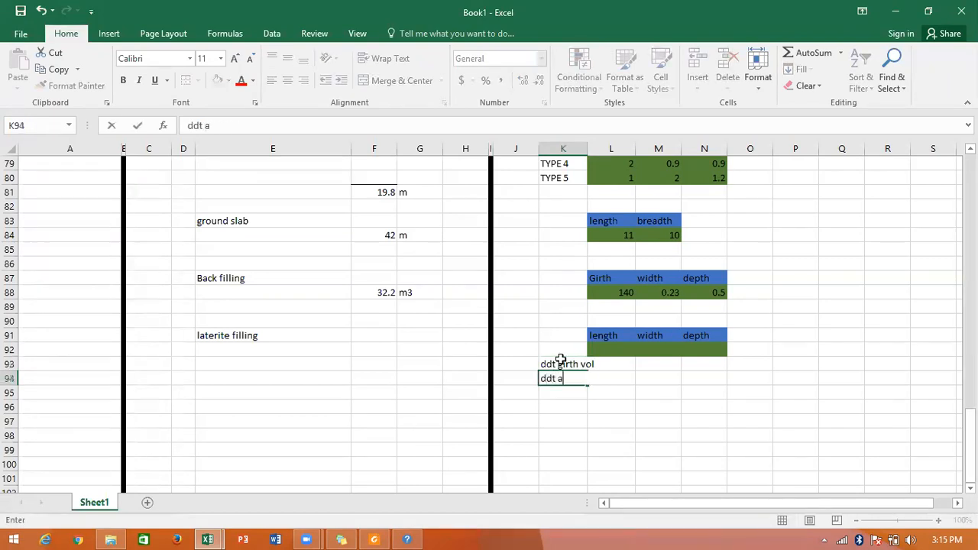
pyautogui.write('rea 1')
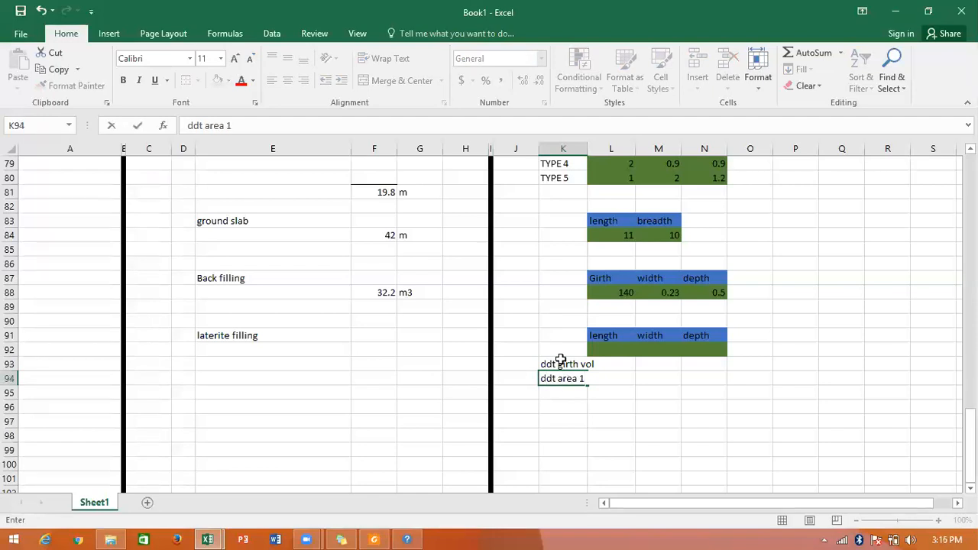
pyautogui.press('Return')
# Extend the "ddt area 1" label as a series down to "ddt area 3" in K96 and autofit column K.
pyautogui.write('s')
pyautogui.press('BackSpace')
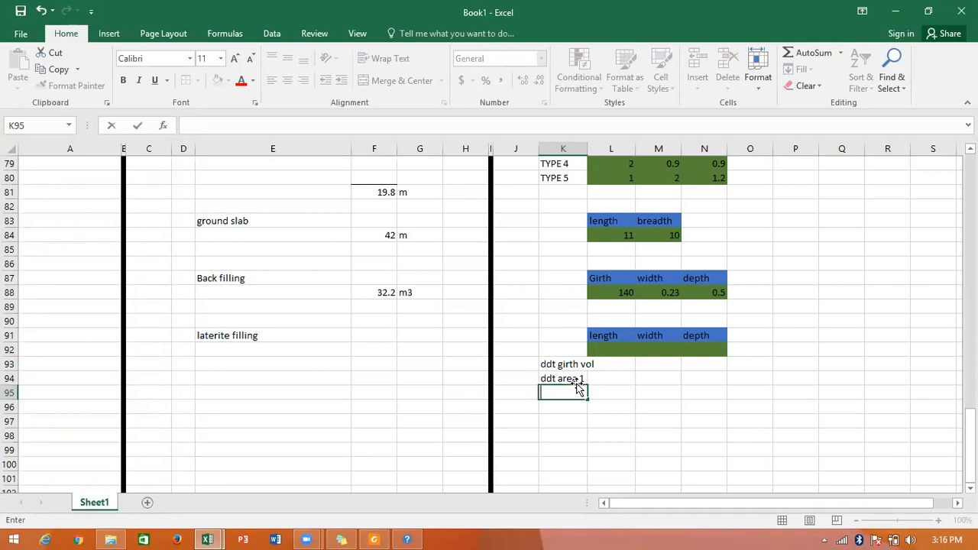
pyautogui.click(547, 378)
pyautogui.moveTo(590, 386); pyautogui.dragTo(604, 402)
pyautogui.click(607, 392)
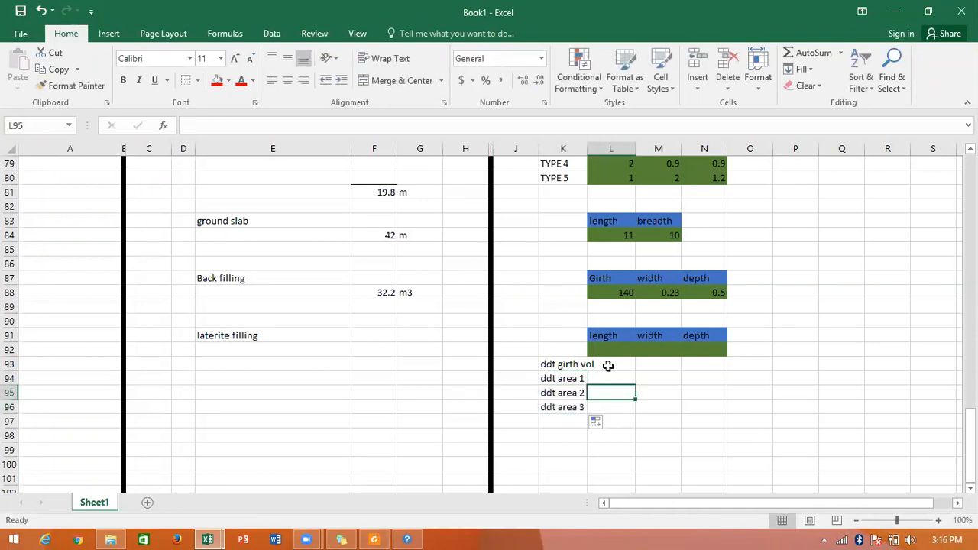
pyautogui.click(569, 148)
pyautogui.doubleClick(587, 148)
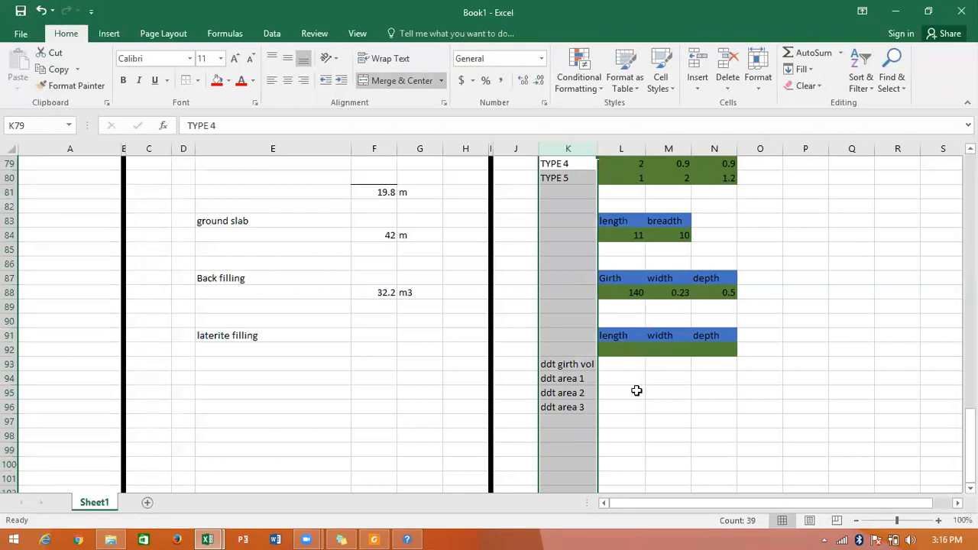
pyautogui.click(635, 390)
# Fill the deduction input cells L93:N96 with red.
pyautogui.click(634, 370)
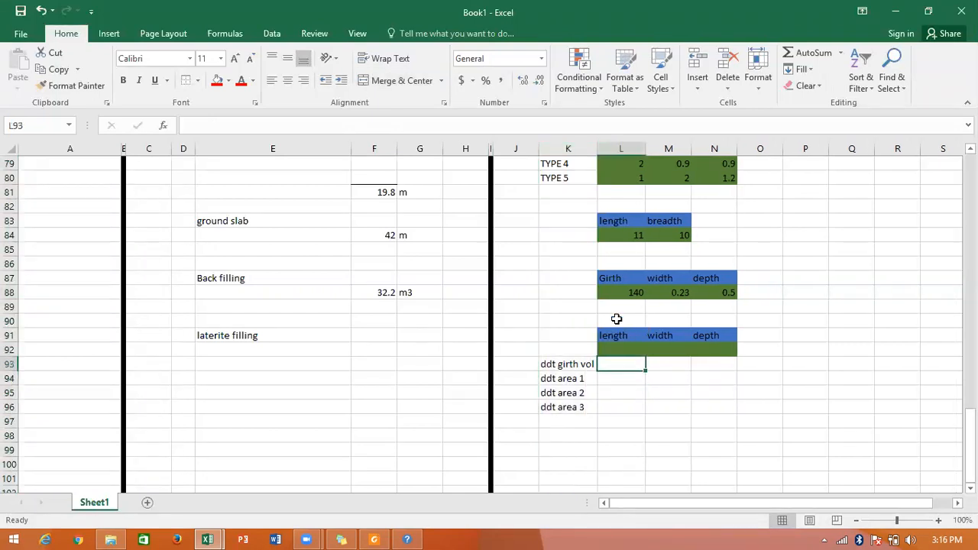
pyautogui.moveTo(604, 364); pyautogui.dragTo(707, 405)
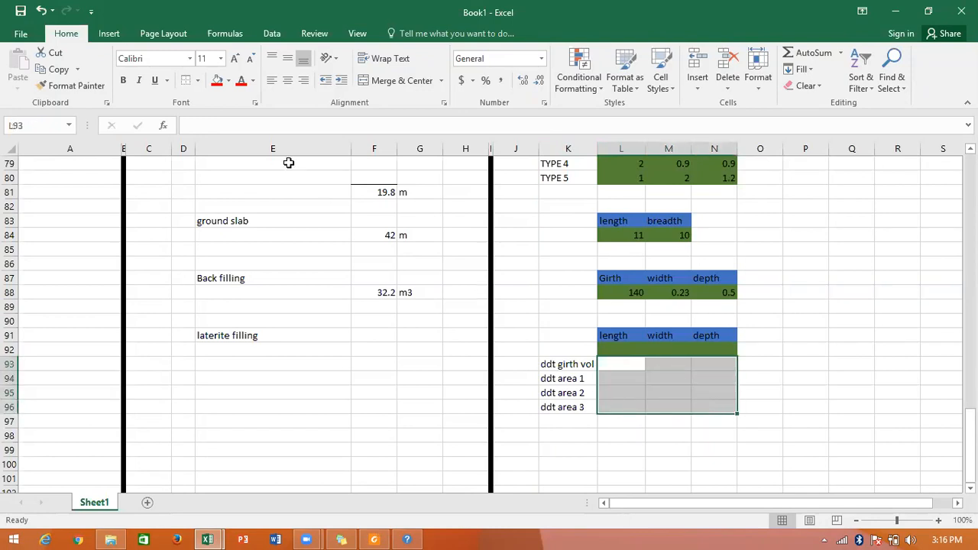
pyautogui.click(217, 86)
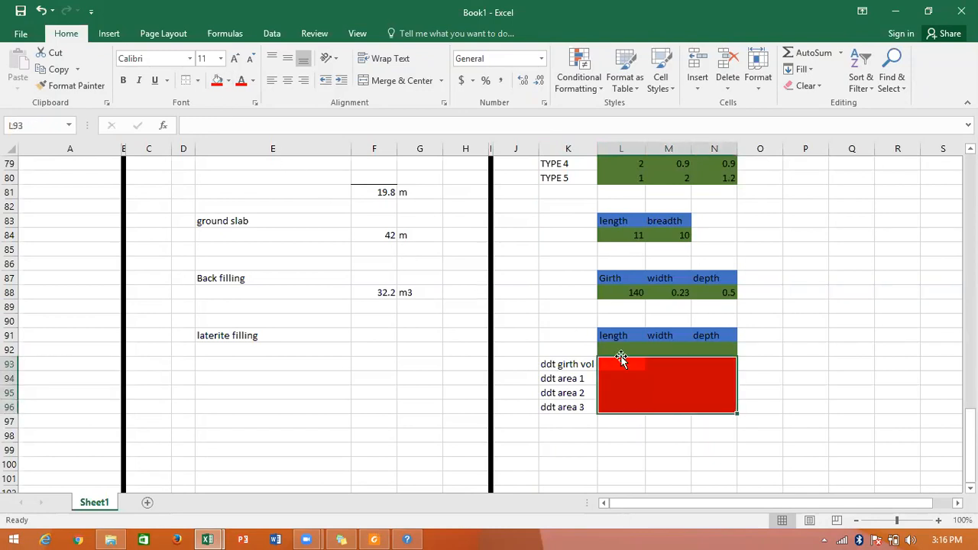
pyautogui.click(624, 392)
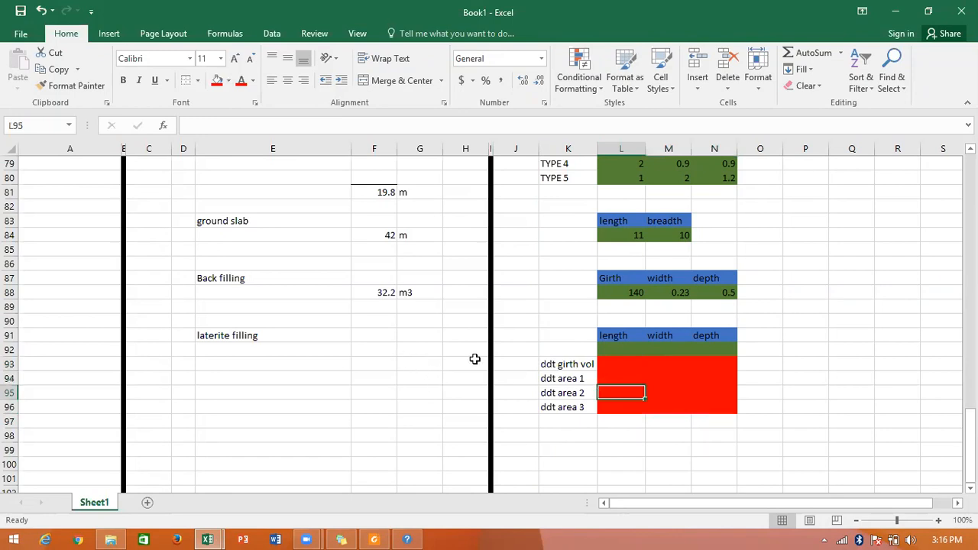
# Link the laterite filling length in L92 to the ground floor slab length with =L59.
pyautogui.click(631, 348)
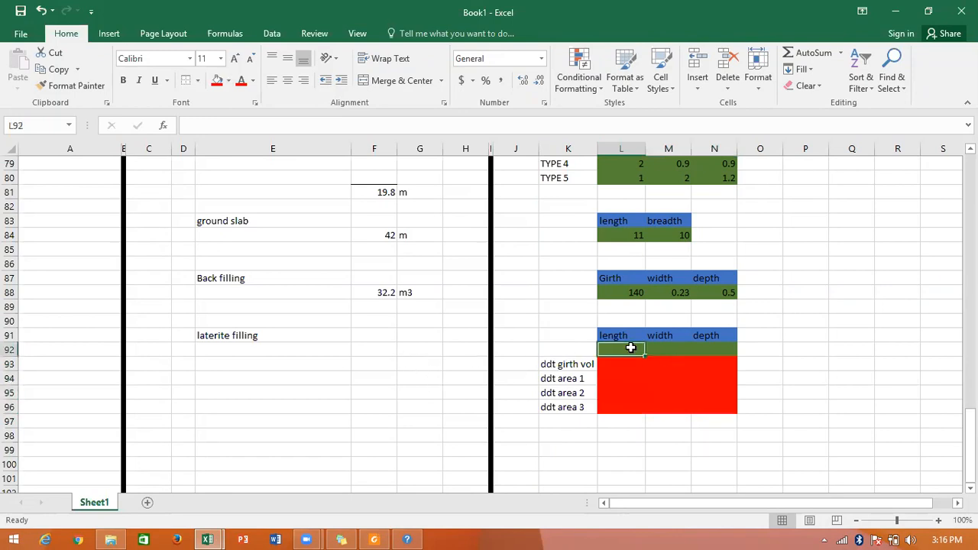
pyautogui.write('=')
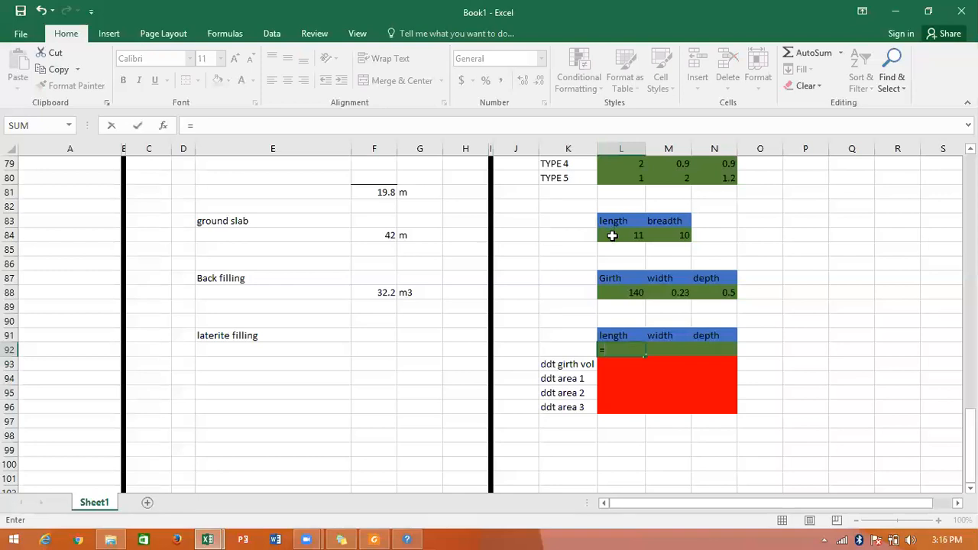
pyautogui.scroll(10, 622, 244)
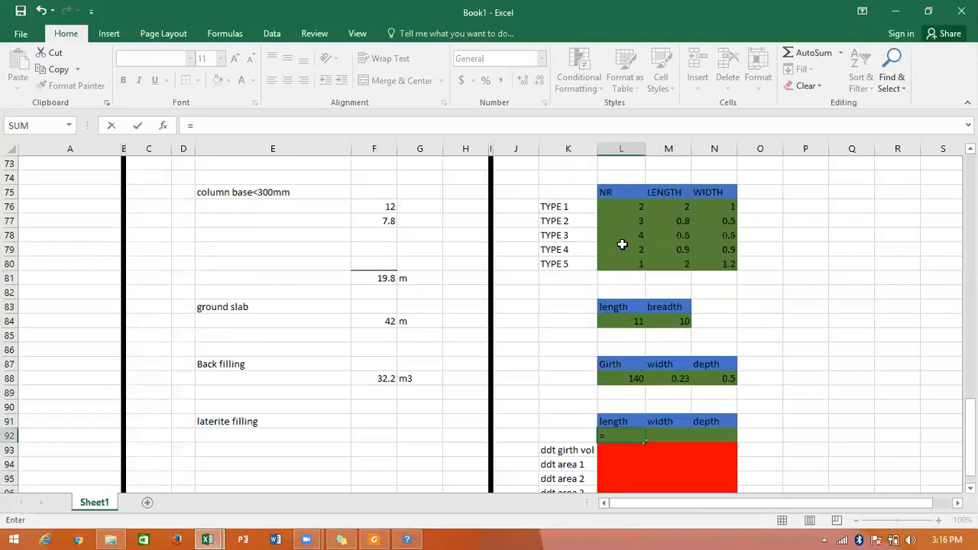
pyautogui.scroll(9, 622, 243)
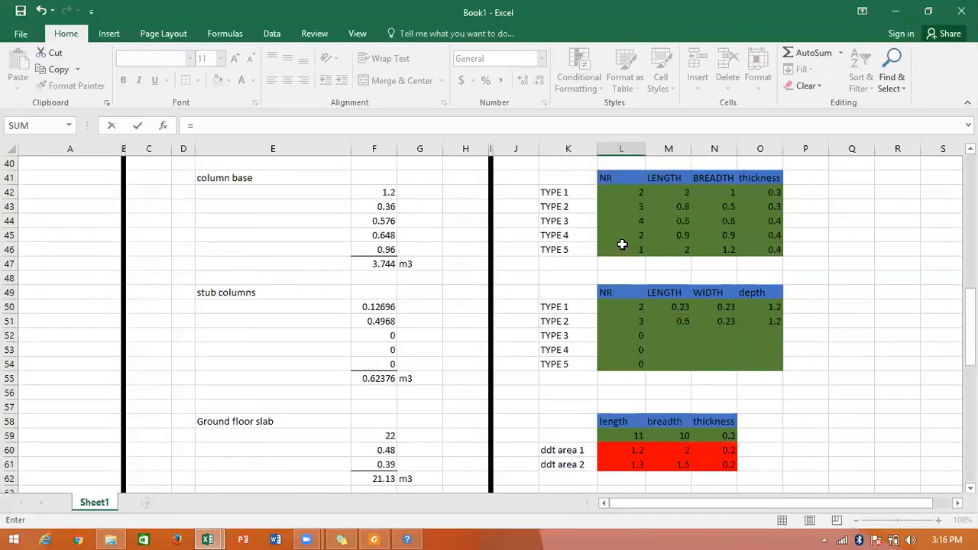
pyautogui.scroll(7, 622, 243)
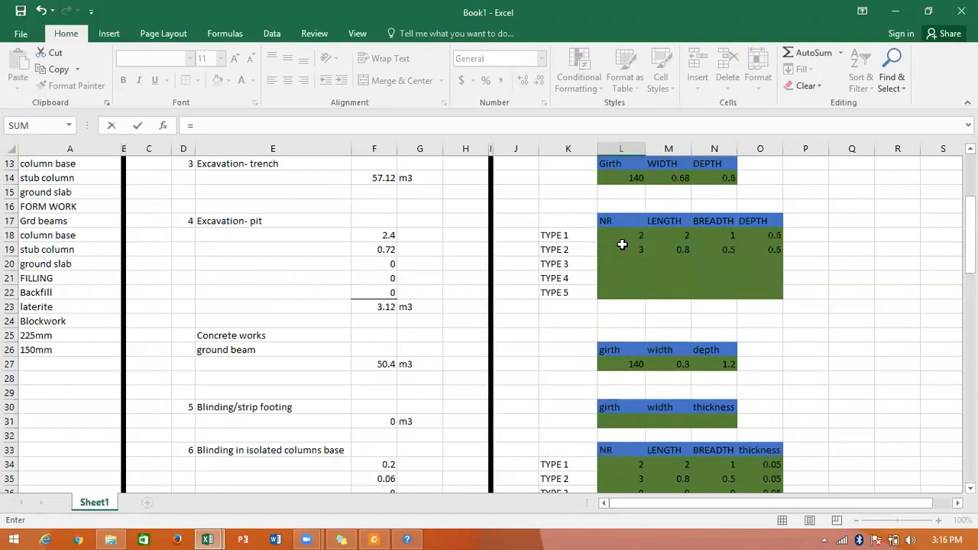
pyautogui.scroll(-9, 622, 243)
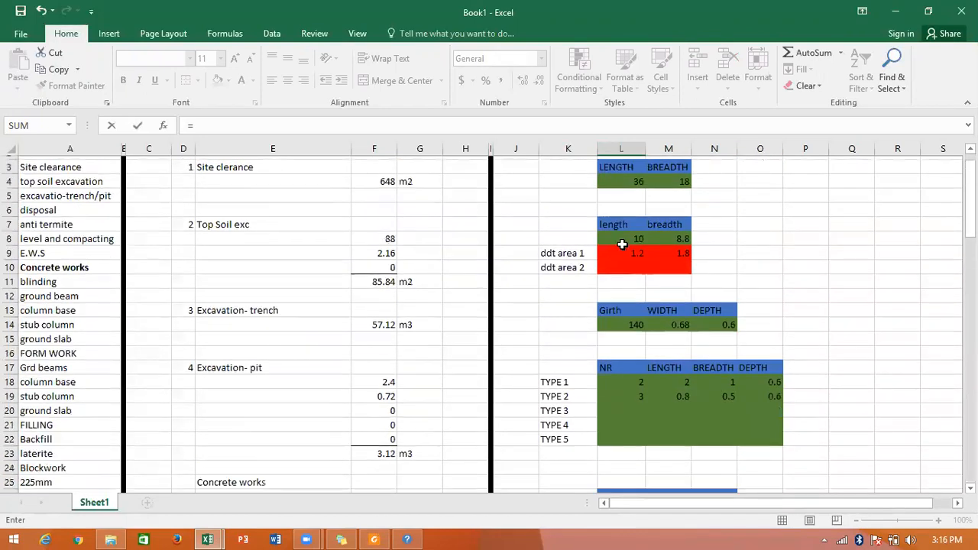
pyautogui.scroll(-5, 622, 244)
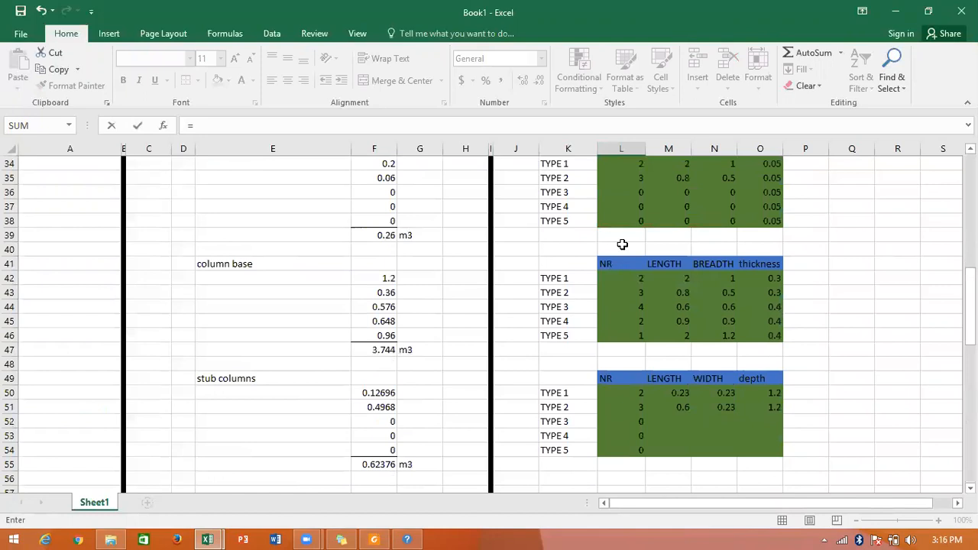
pyautogui.scroll(-2, 622, 244)
pyautogui.click(626, 306)
pyautogui.press('Return')
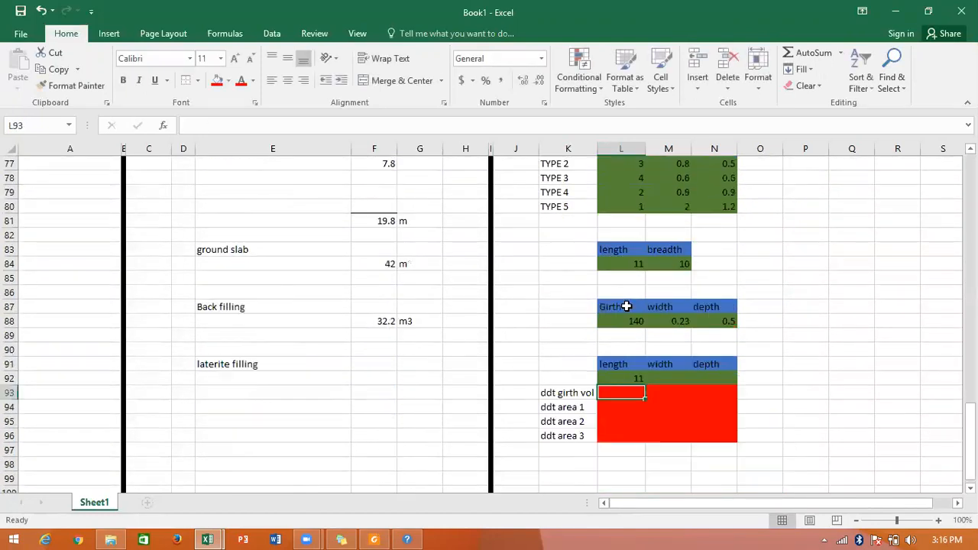
# Copy the length link from L92 across into the laterite filling width cell M92.
pyautogui.scroll(-1, 629, 306)
pyautogui.click(641, 338)
pyautogui.moveTo(674, 343); pyautogui.dragTo(676, 339)
pyautogui.click(671, 337)
pyautogui.click(634, 335)
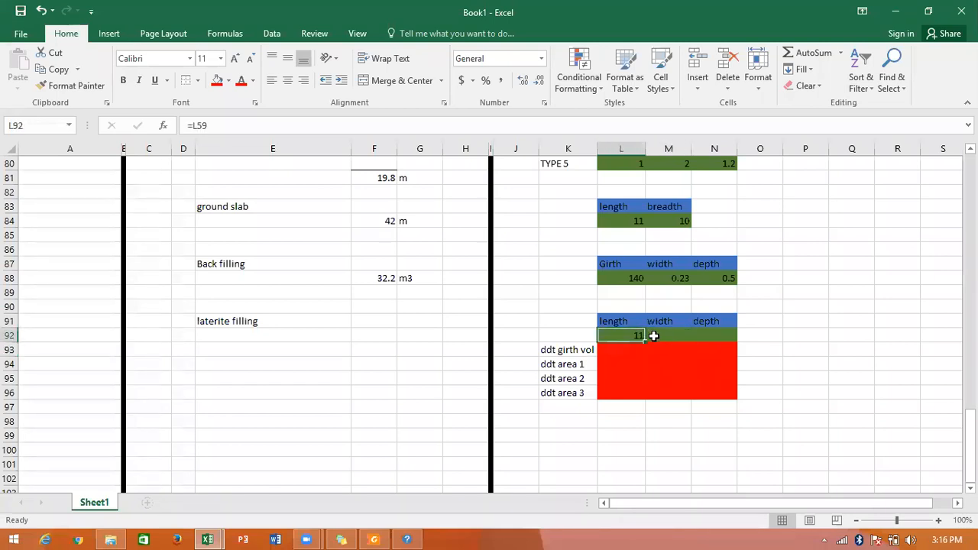
pyautogui.moveTo(647, 343); pyautogui.dragTo(668, 360)
pyautogui.click(669, 374)
pyautogui.click(670, 403)
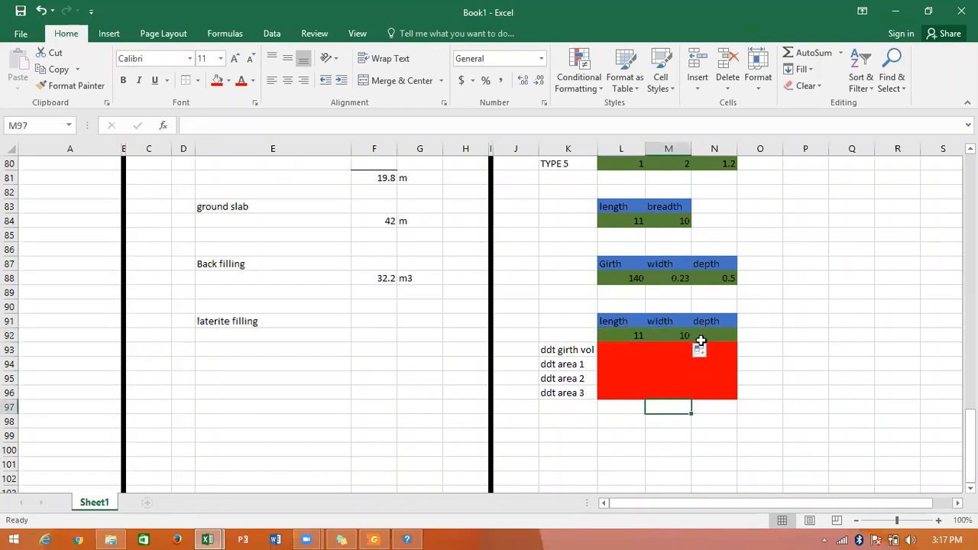
# Enter the laterite filling volume formula =L92*M92*N92 in F92.
pyautogui.click(382, 340)
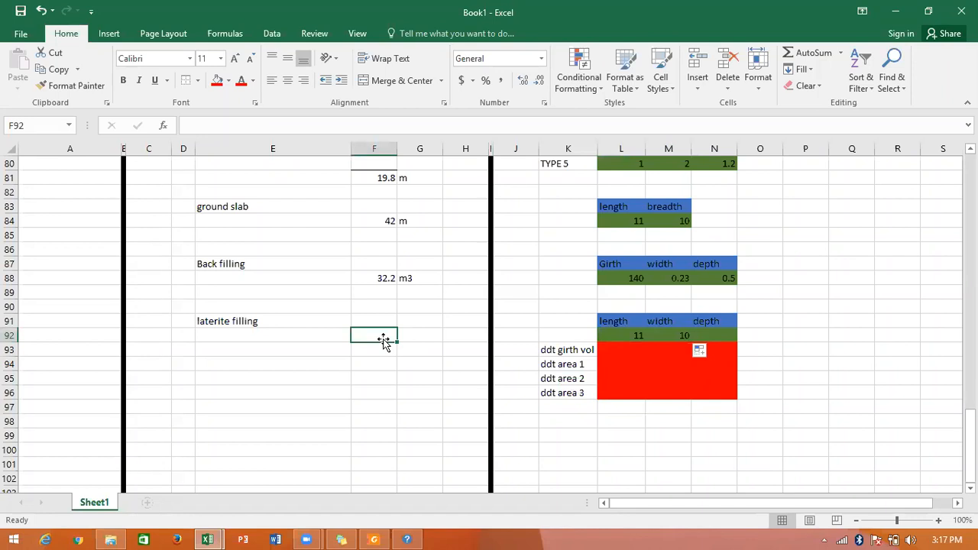
pyautogui.write('=')
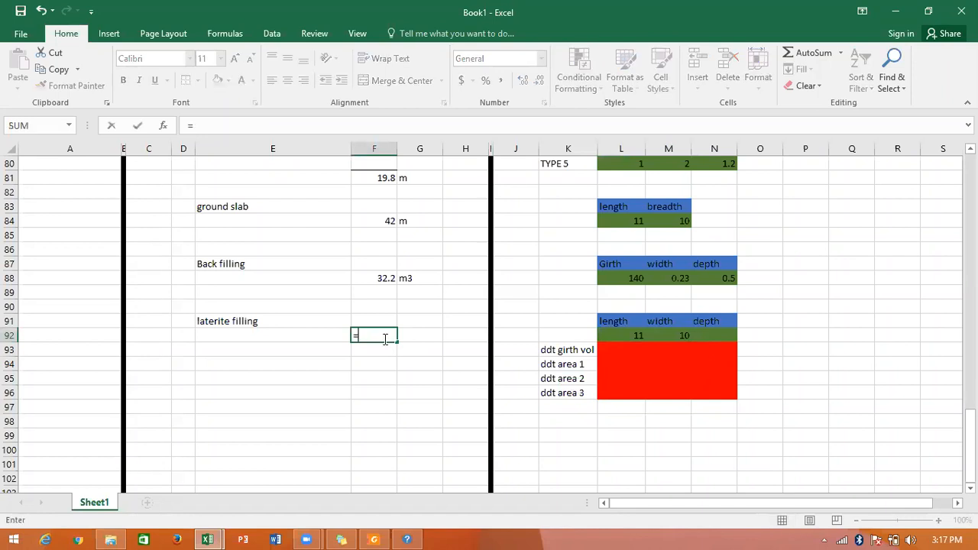
pyautogui.click(610, 335)
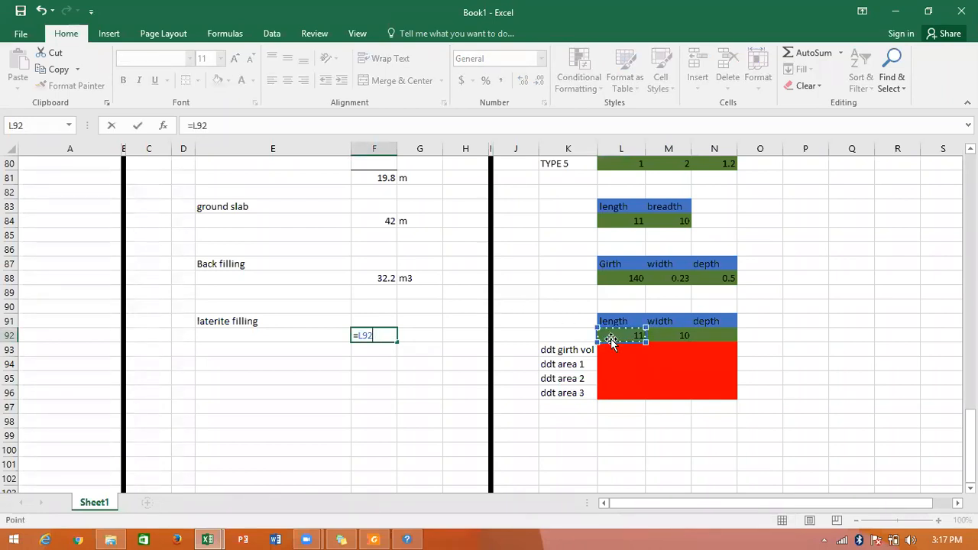
pyautogui.write('*')
pyautogui.click(668, 335)
pyautogui.write('*')
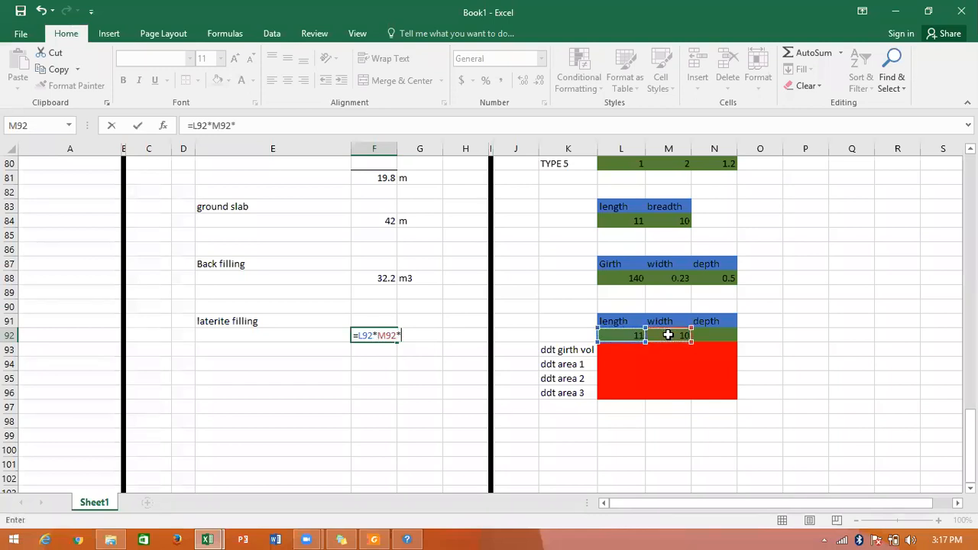
pyautogui.click(729, 337)
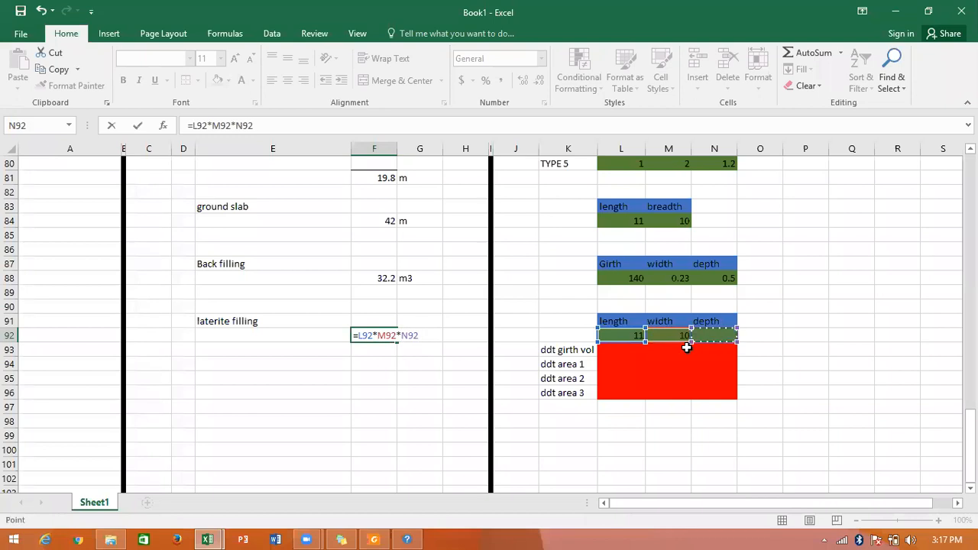
pyautogui.press('Return')
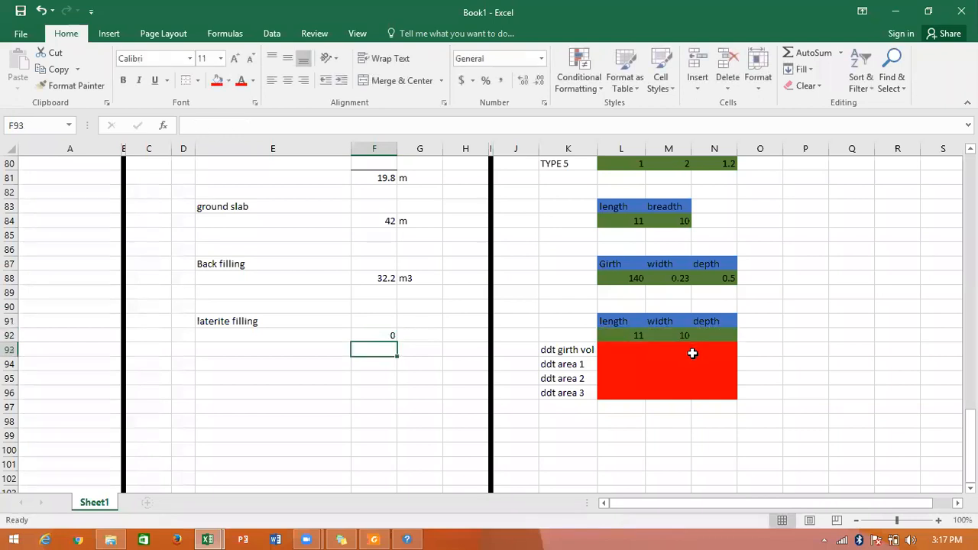
# Set the laterite filling depth in N92 to 0.15.
pyautogui.click(382, 333)
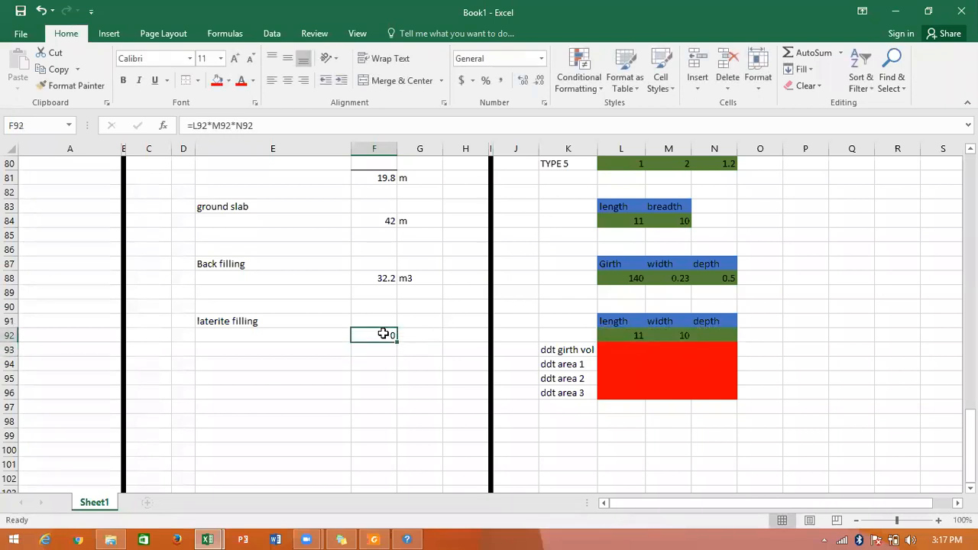
pyautogui.click(718, 339)
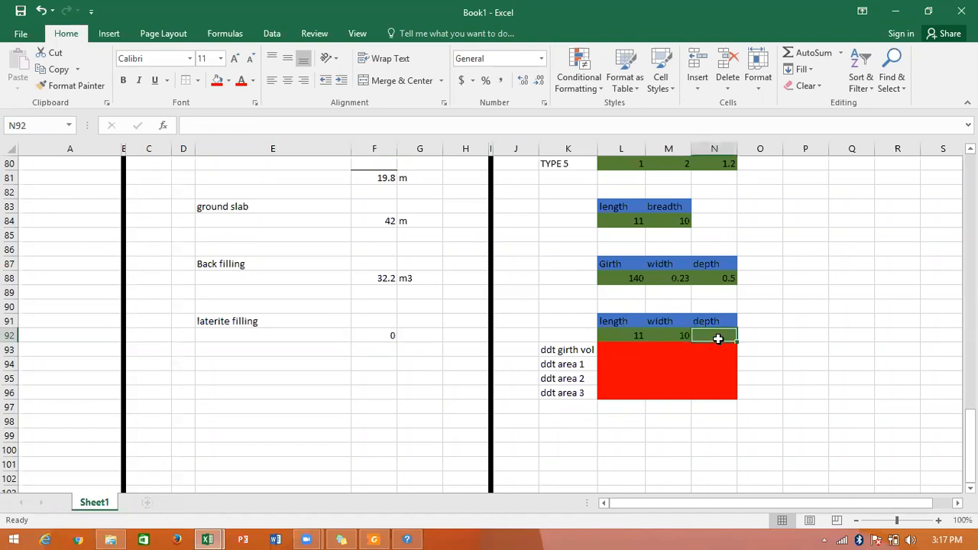
pyautogui.write('0')
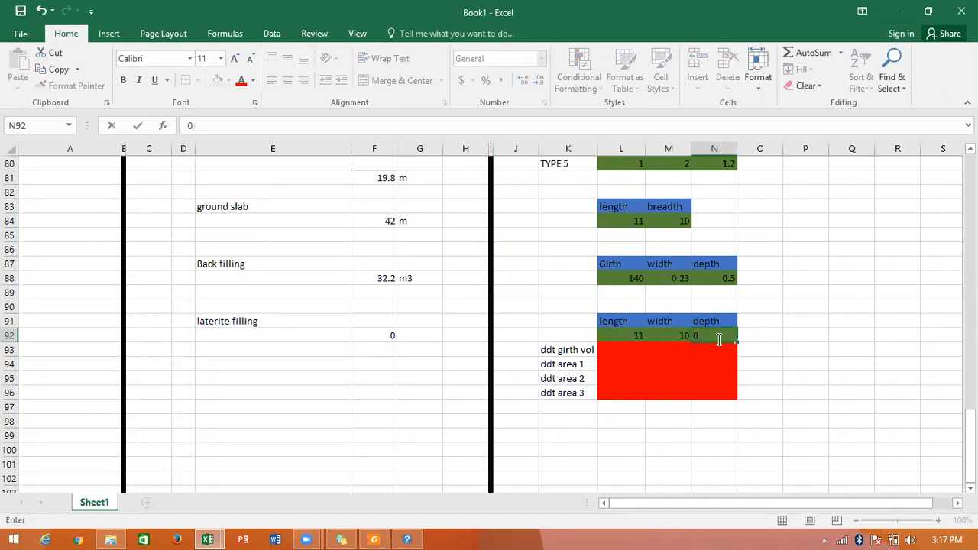
pyautogui.write('.15')
pyautogui.press('Return')
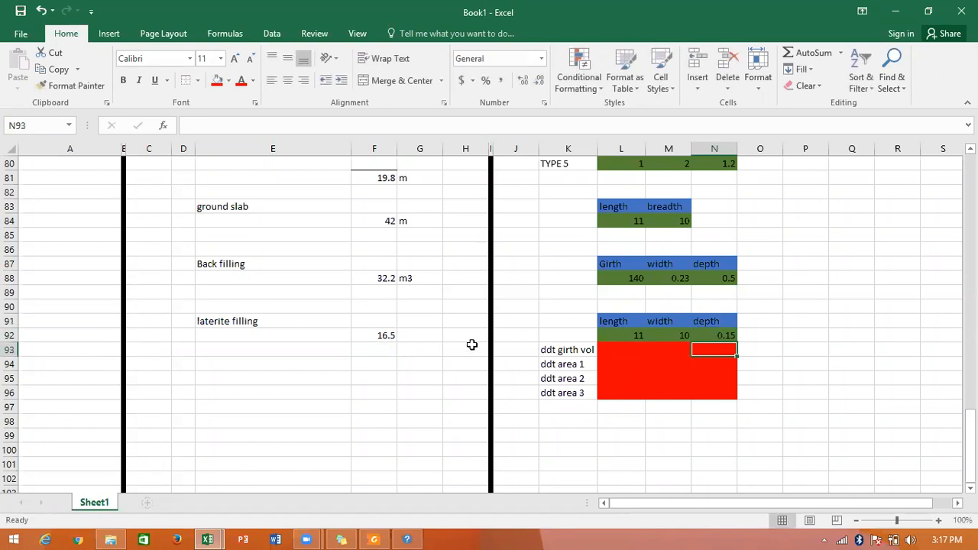
# Copy the volume formula from F92 down through F96 for the deduction rows.
pyautogui.click(384, 336)
pyautogui.moveTo(396, 341); pyautogui.dragTo(374, 349)
pyautogui.click(375, 349)
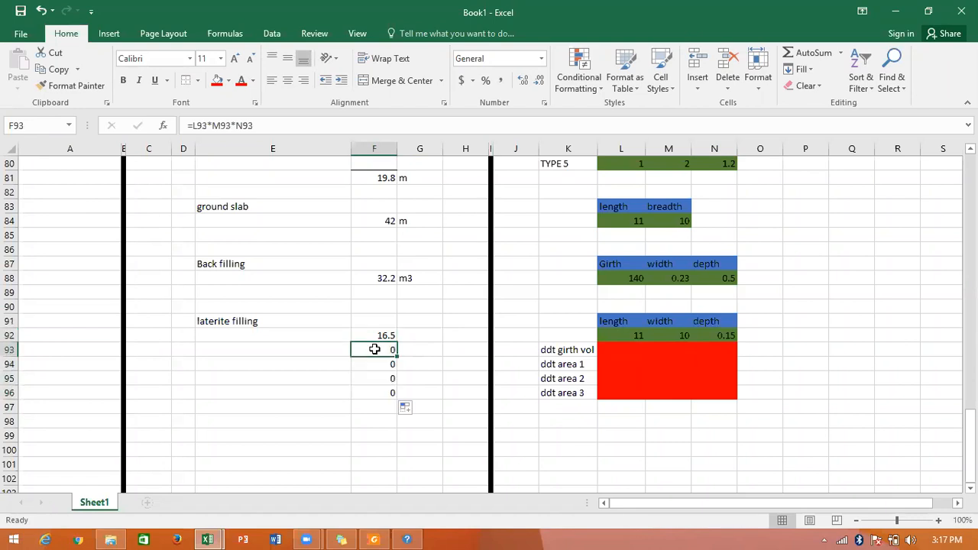
# Enter the net laterite filling formula =F92-F93-F94-F95-F96 in F97 to subtract the four deduction rows.
pyautogui.doubleClick(379, 350)
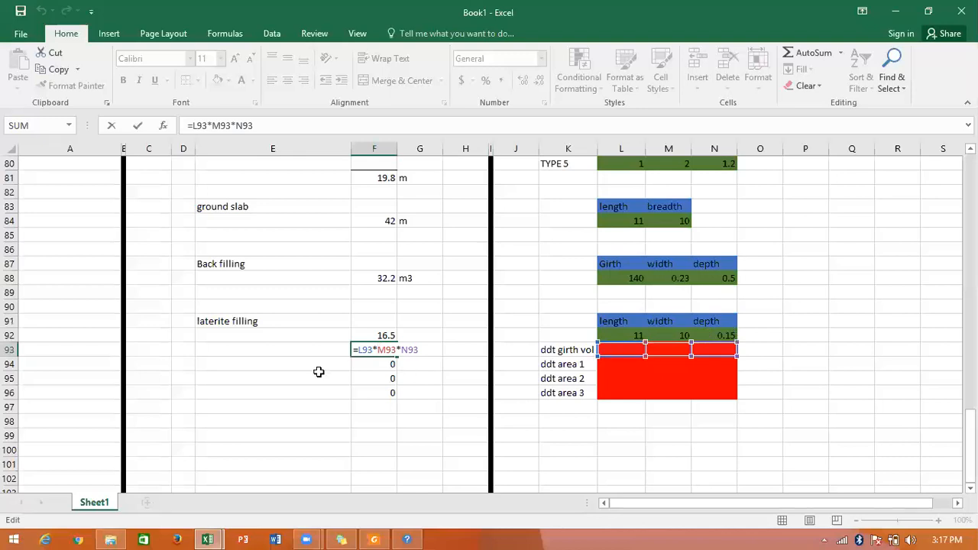
pyautogui.press('Escape')
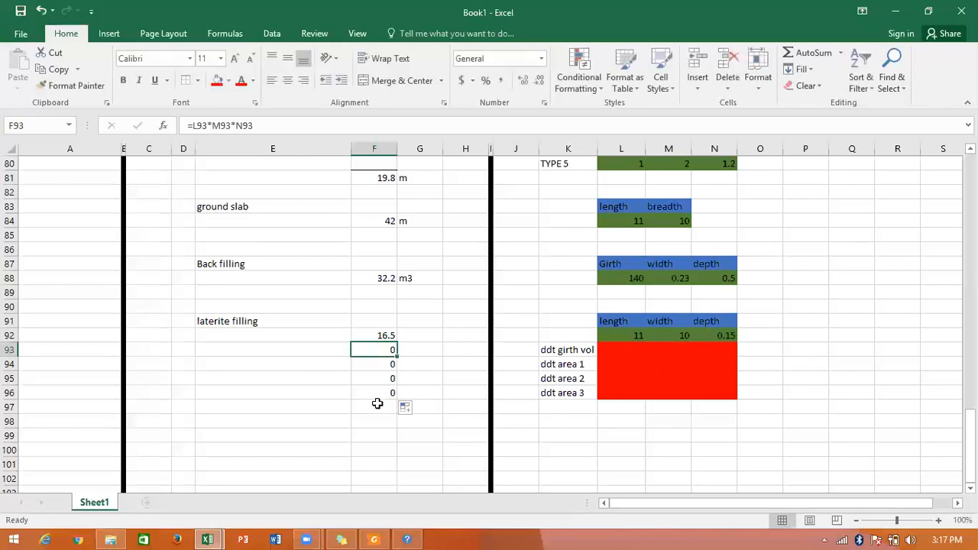
pyautogui.click(378, 405)
pyautogui.write('=')
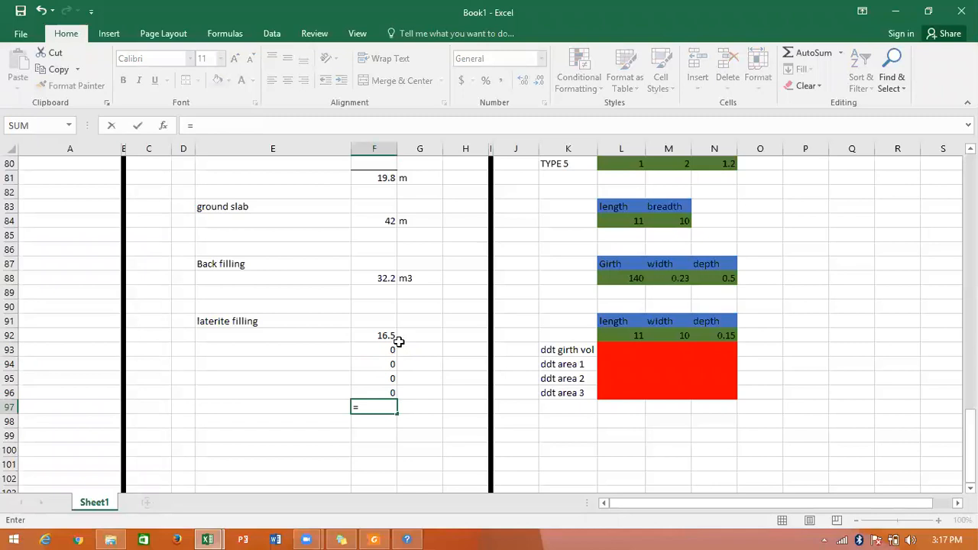
pyautogui.click(383, 334)
pyautogui.write('-')
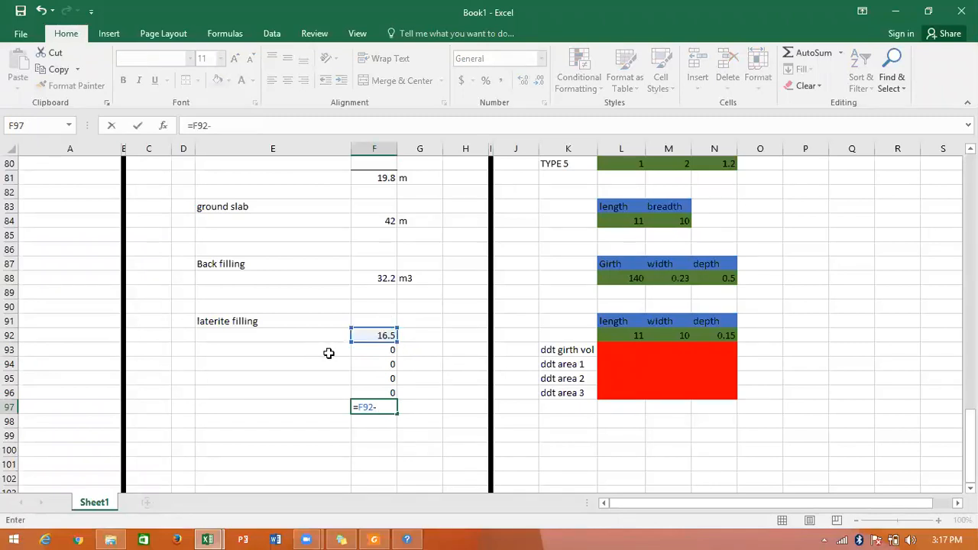
pyautogui.click(367, 348)
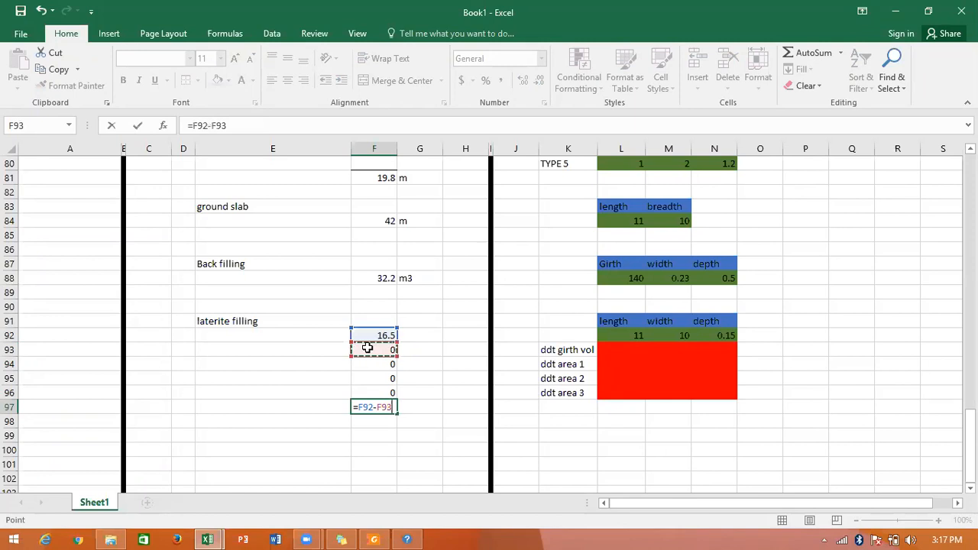
pyautogui.write('-')
pyautogui.click(371, 362)
pyautogui.write('-')
pyautogui.click(373, 378)
pyautogui.write('-')
pyautogui.click(374, 394)
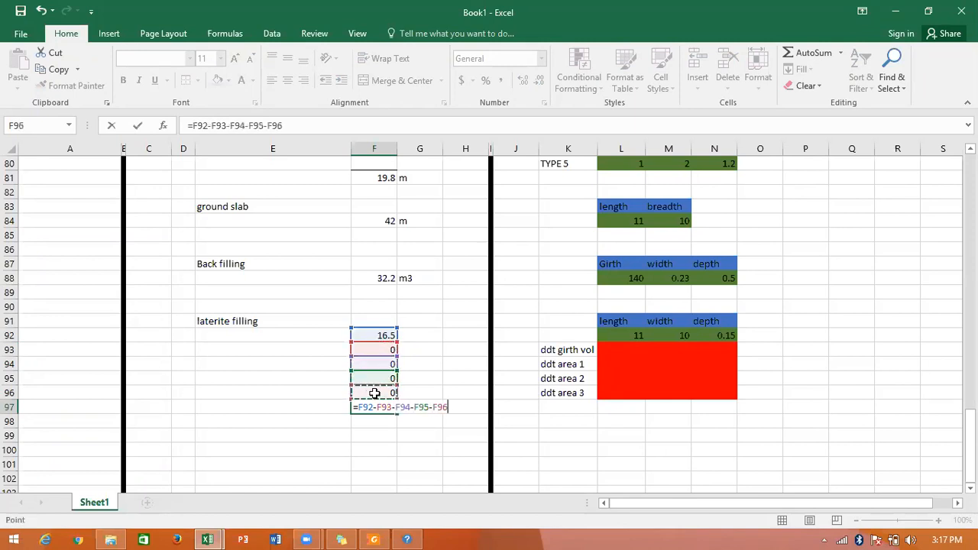
pyautogui.press('Return')
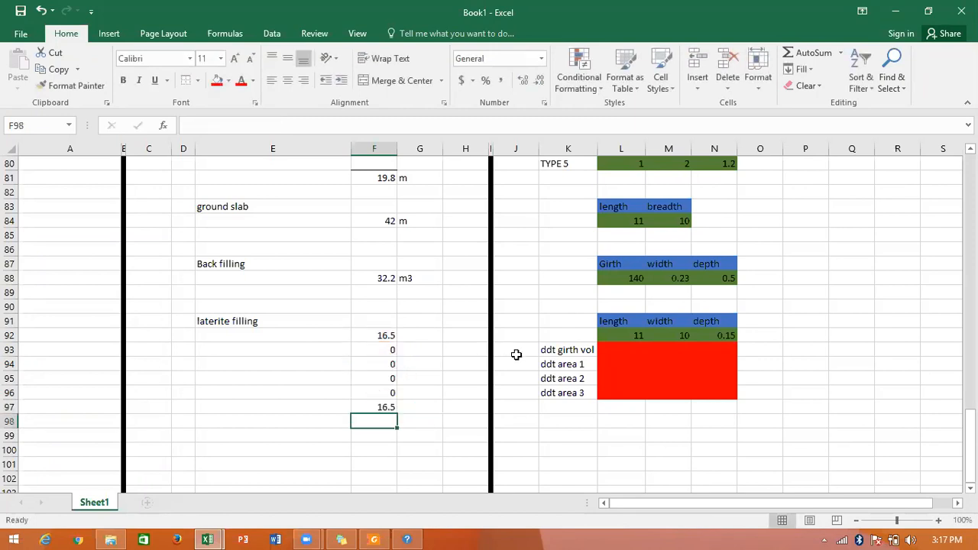
# Add a top border to the net laterite volume in F97 and enter the unit m3 in G97.
pyautogui.click(390, 405)
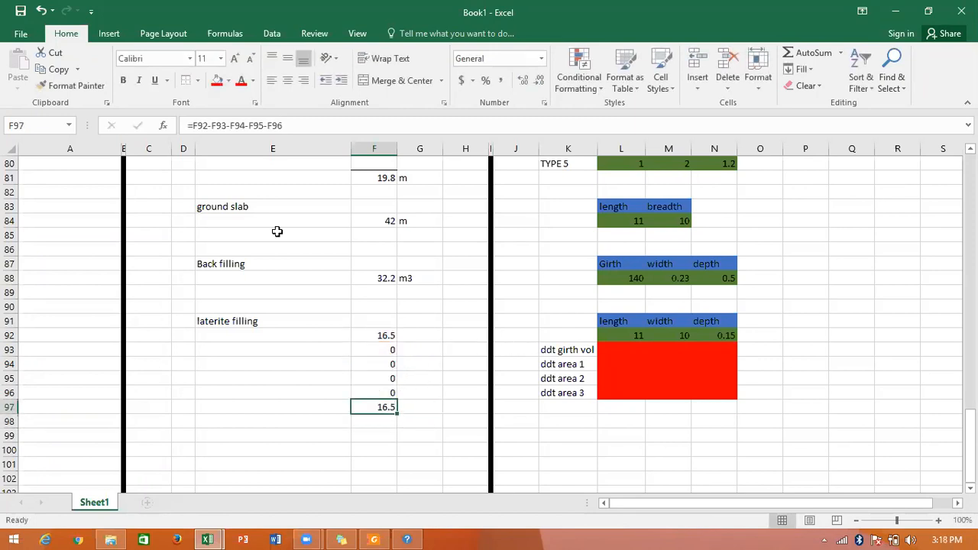
pyautogui.click(425, 405)
pyautogui.write('m3')
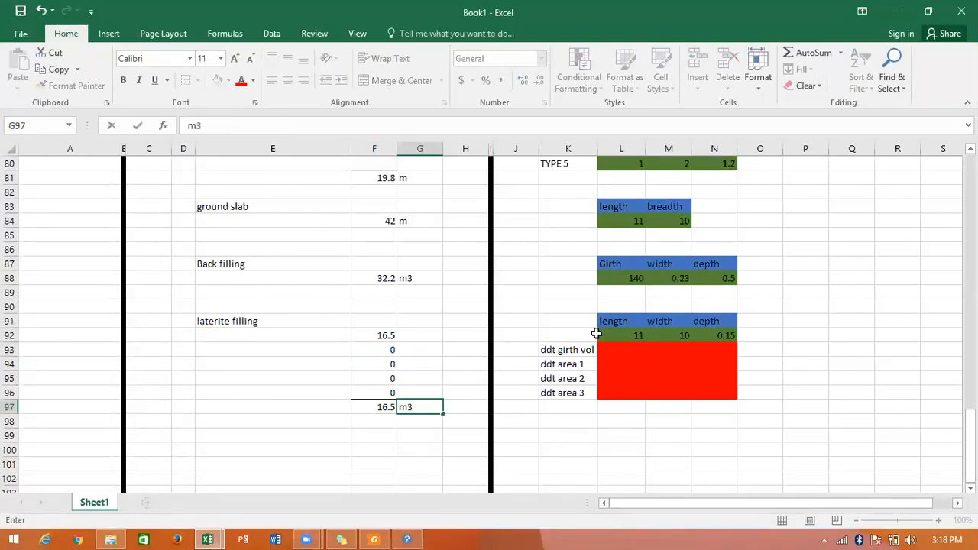
# Link the girth deduction length in L93 to the trench excavation girth with =L14.
pyautogui.click(612, 344)
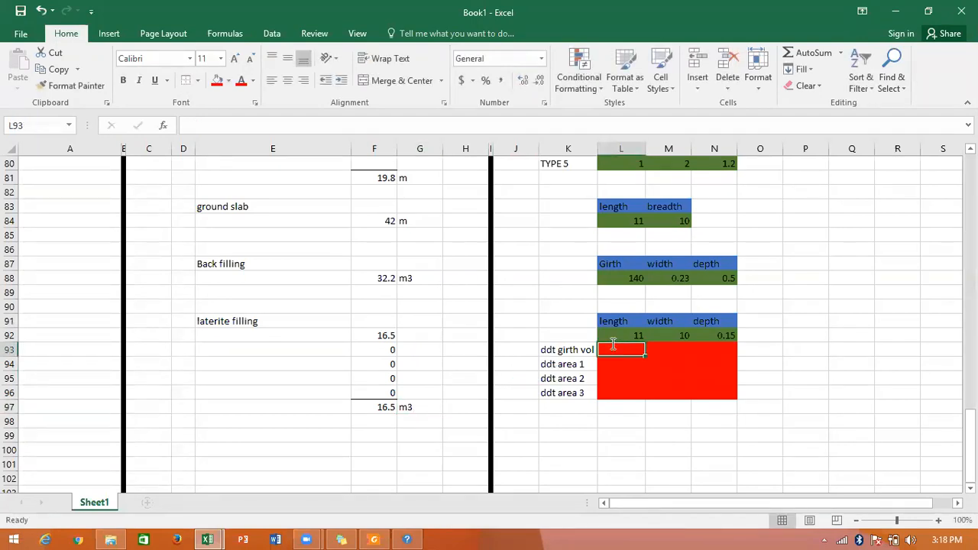
pyautogui.write('=')
pyautogui.scroll(11, 619, 349)
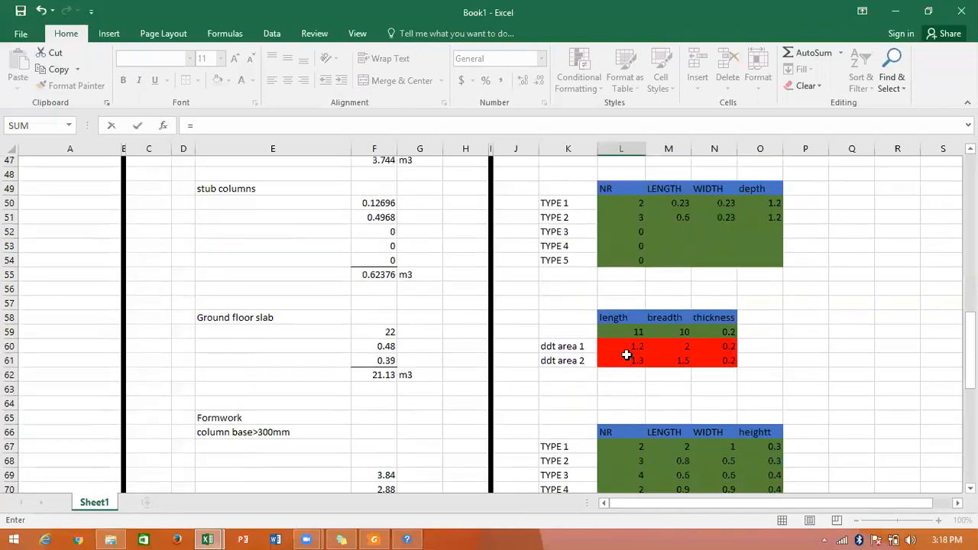
pyautogui.scroll(9, 626, 355)
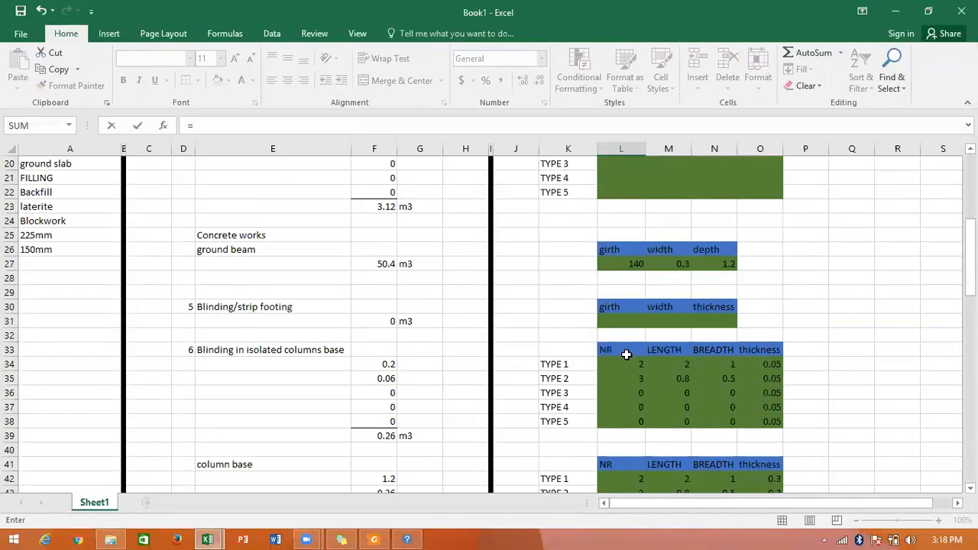
pyautogui.scroll(5, 626, 355)
pyautogui.click(628, 292)
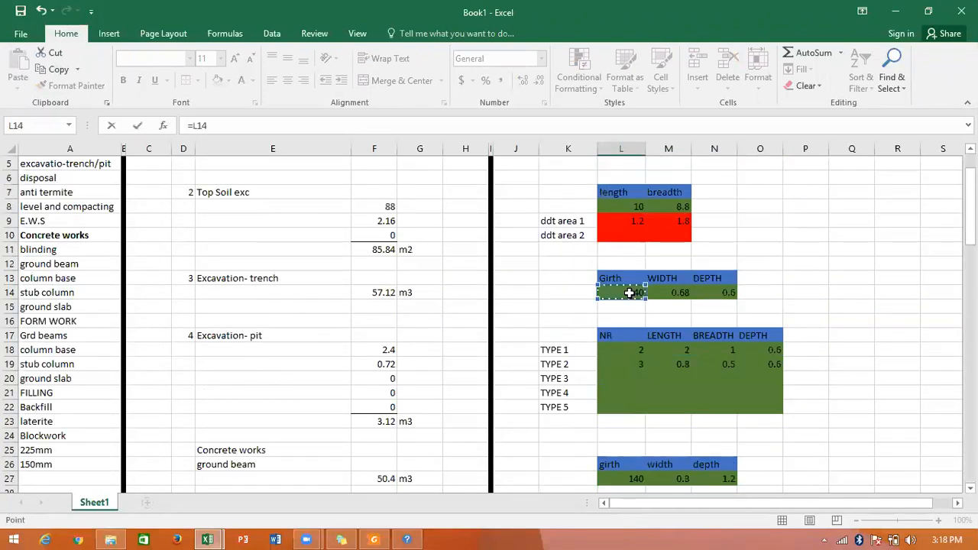
pyautogui.press('Return')
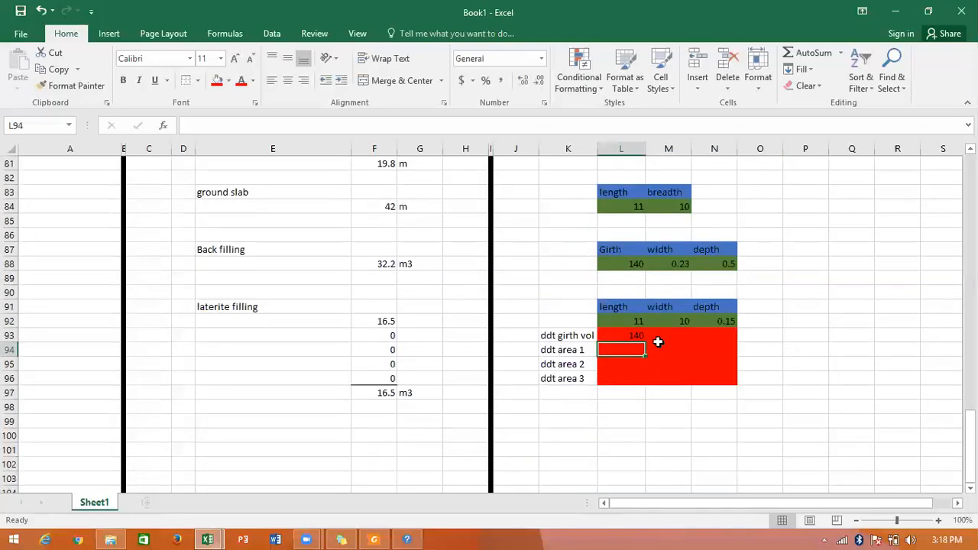
# Set the girth deduction width in M93 to 0.23 and copy the 0.15 depth from N92 into N93.
pyautogui.click(660, 337)
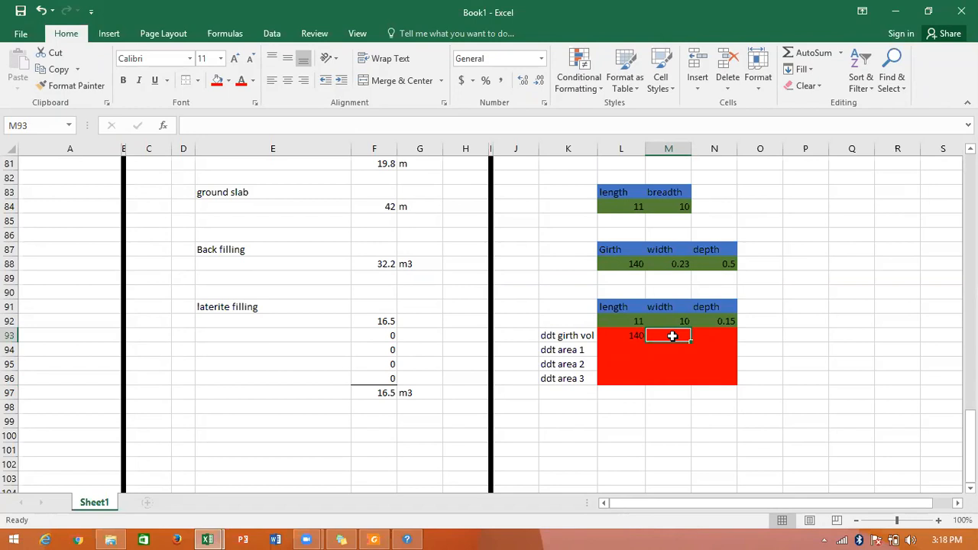
pyautogui.write('.23')
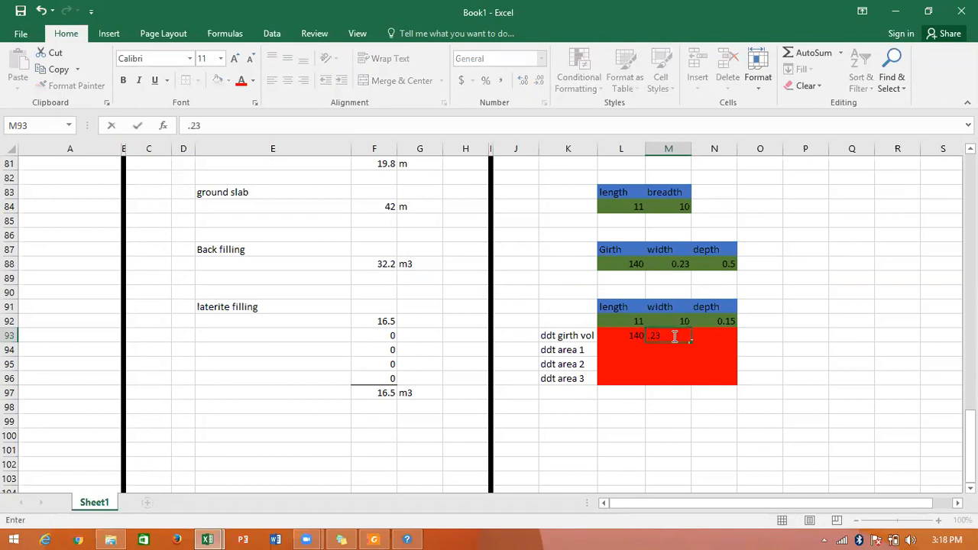
pyautogui.press('Tab')
pyautogui.click(732, 321)
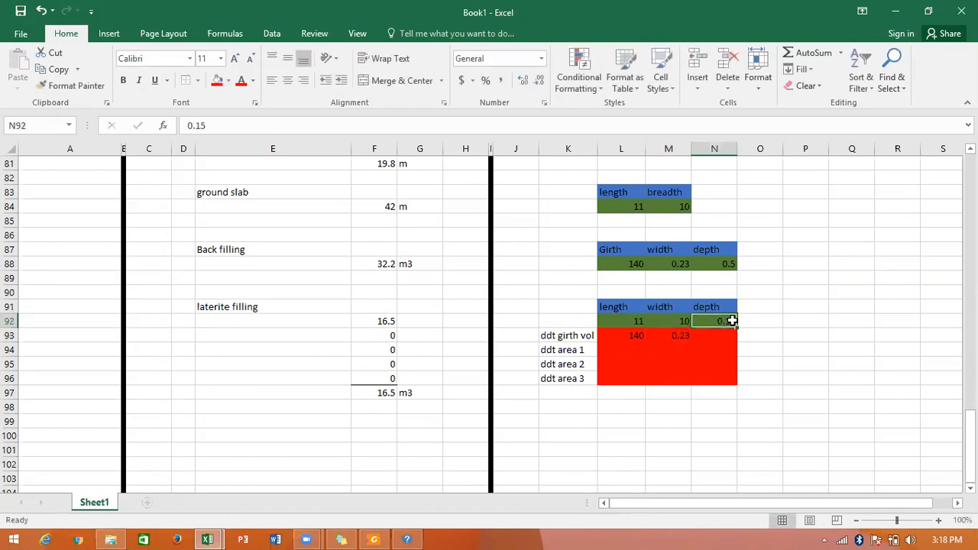
pyautogui.moveTo(731, 322); pyautogui.dragTo(732, 337)
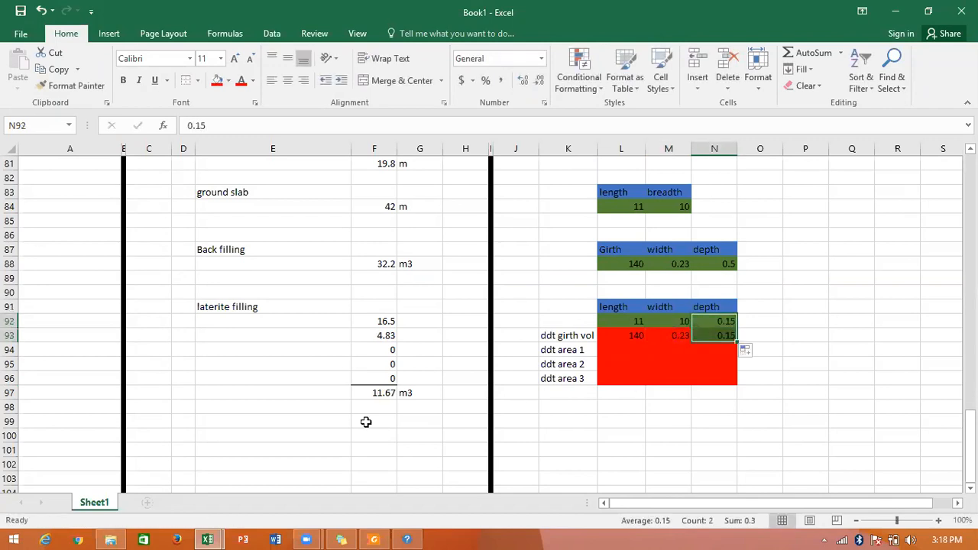
# Fill the ddt area 1 row with length 1.2, width 2.1 and depth 0.15.
pyautogui.click(620, 352)
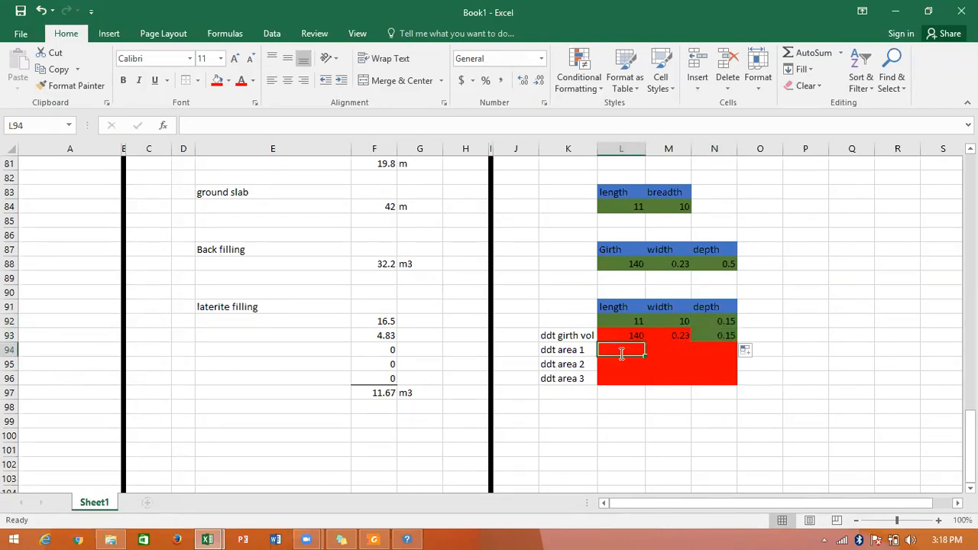
pyautogui.write('1.2')
pyautogui.press('Tab')
pyautogui.write('2.1')
pyautogui.press('Tab')
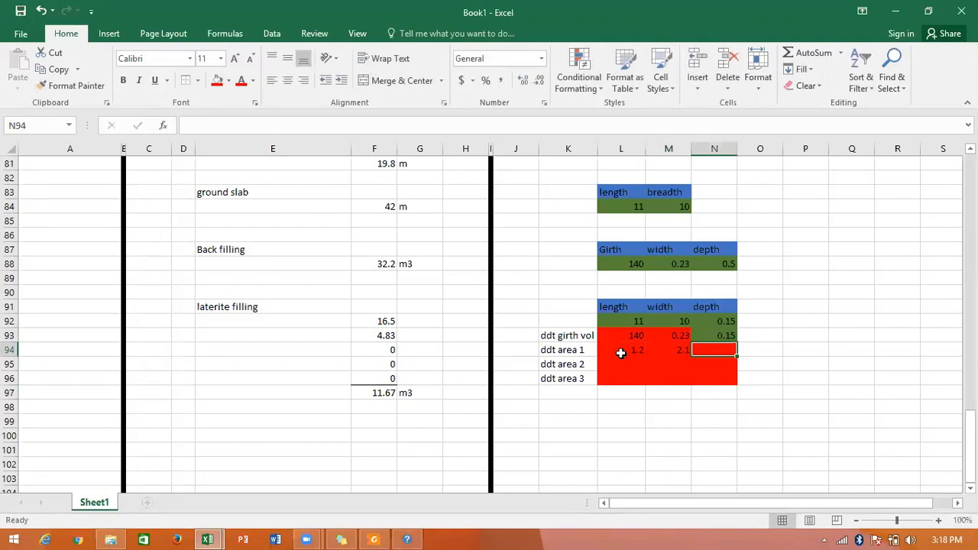
pyautogui.write('0.15')
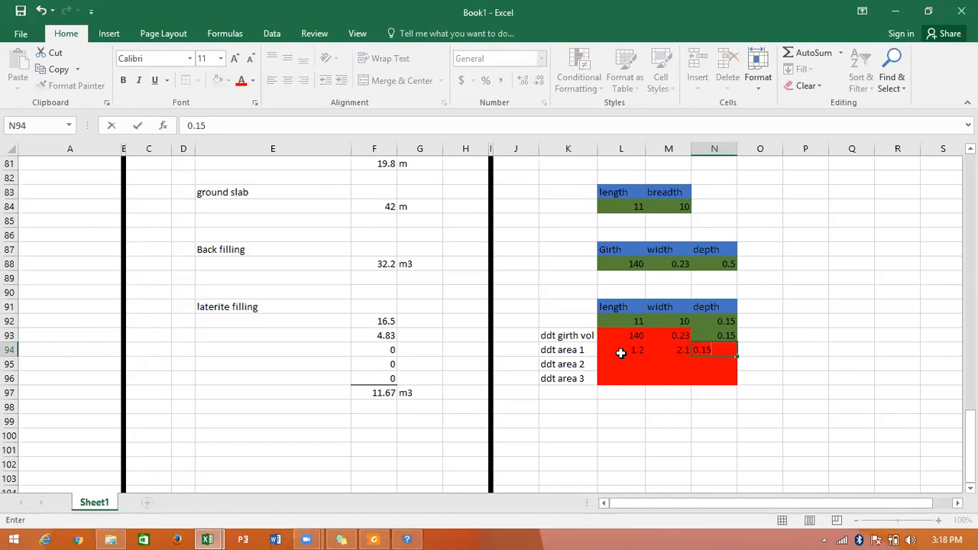
pyautogui.press('Return')
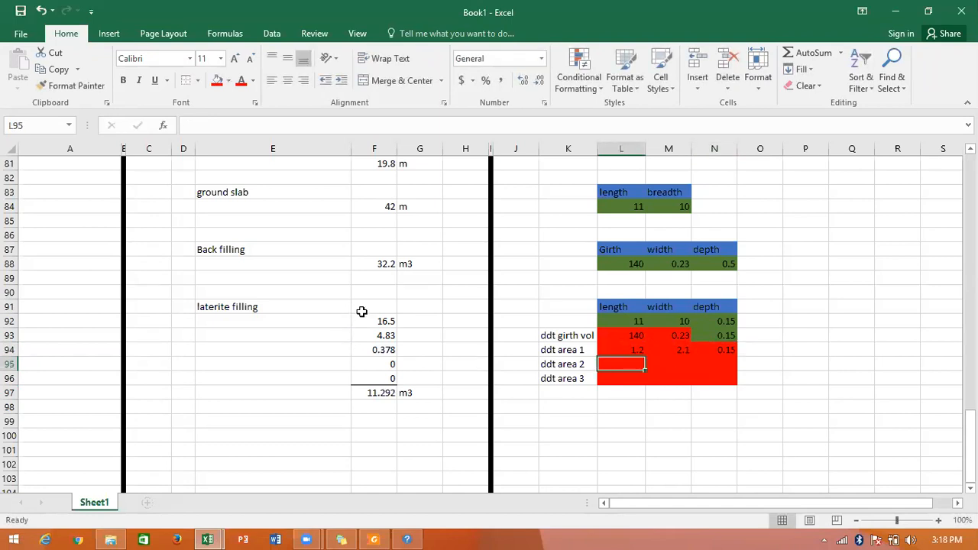
# Apply the red deduction fill to the girth deduction depth cell N93.
pyautogui.moveTo(211, 289); pyautogui.dragTo(739, 405)
pyautogui.click(702, 351)
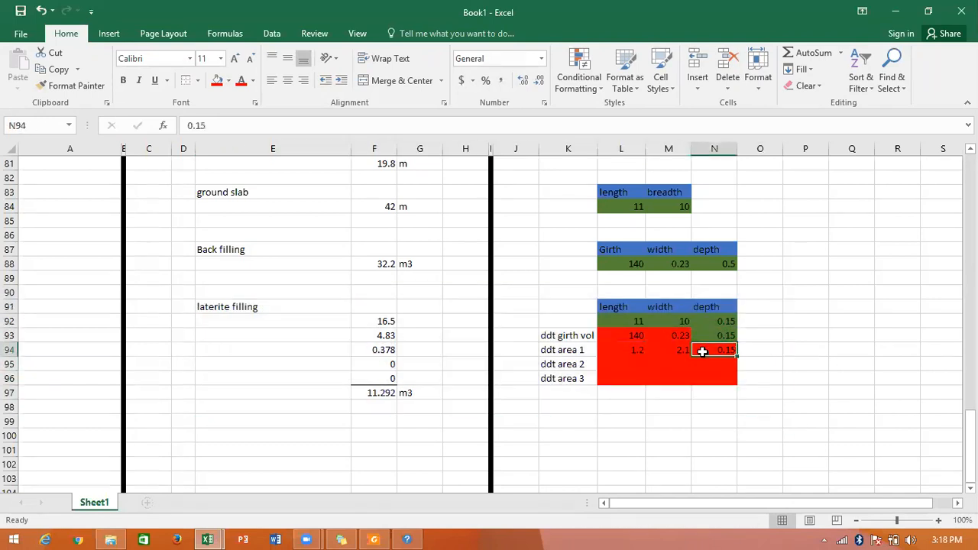
pyautogui.click(711, 335)
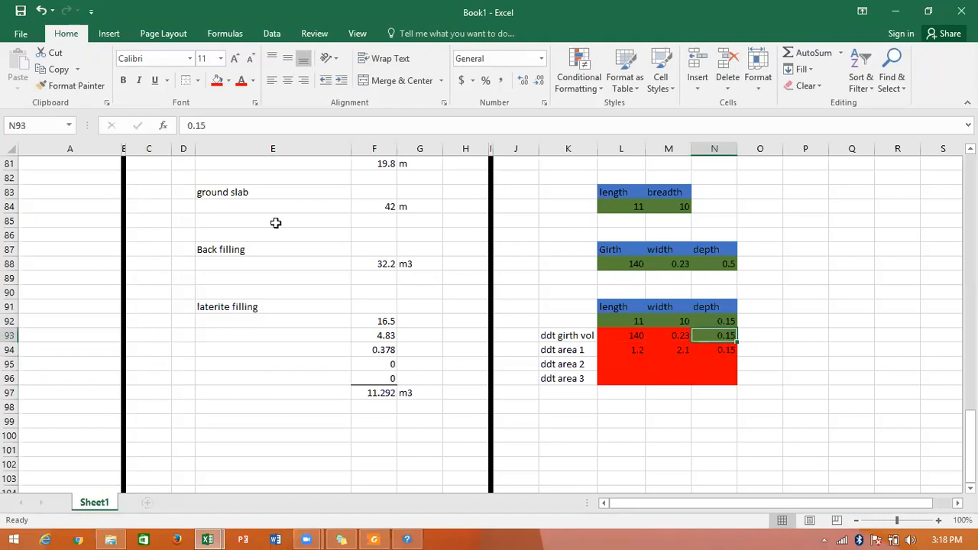
pyautogui.click(616, 306)
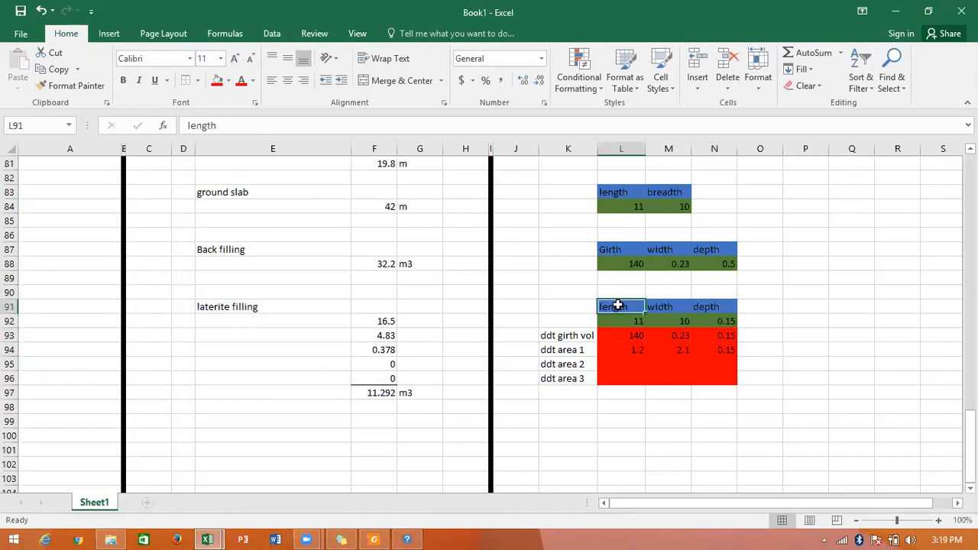
# Review the Blockwork entry in the item list, the ground beam volume formula and its girth link, and the remaining take-off sections.
pyautogui.scroll(2, 618, 305)
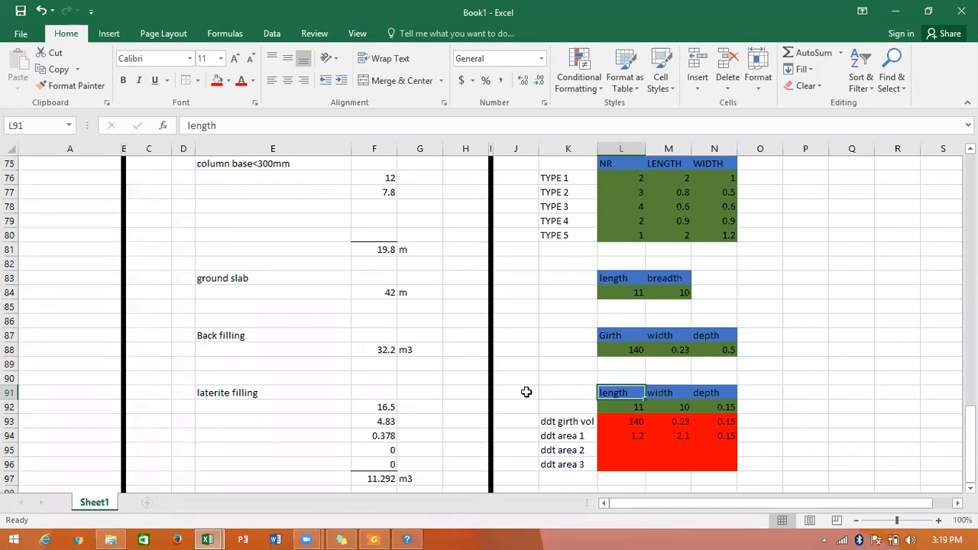
pyautogui.scroll(-2, 531, 386)
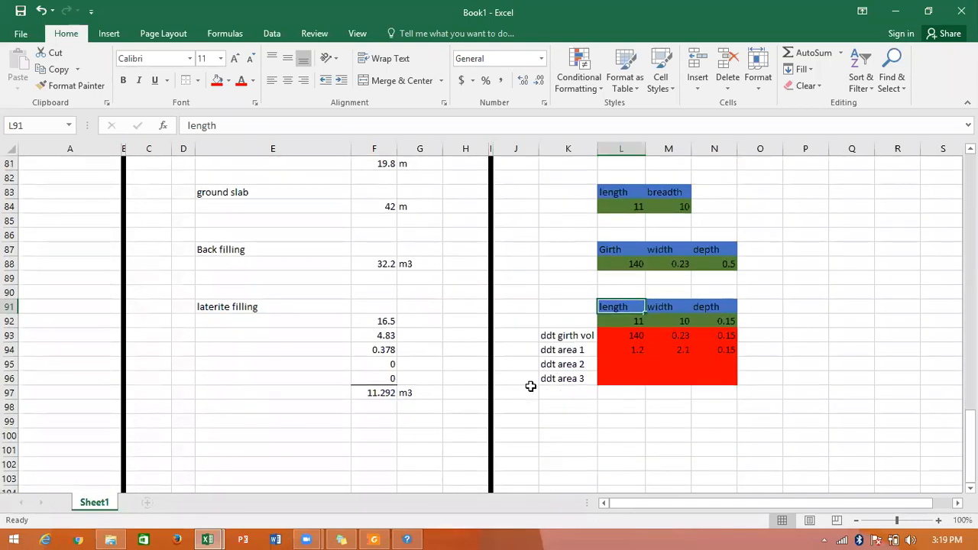
pyautogui.scroll(7, 530, 386)
pyautogui.scroll(15, 530, 386)
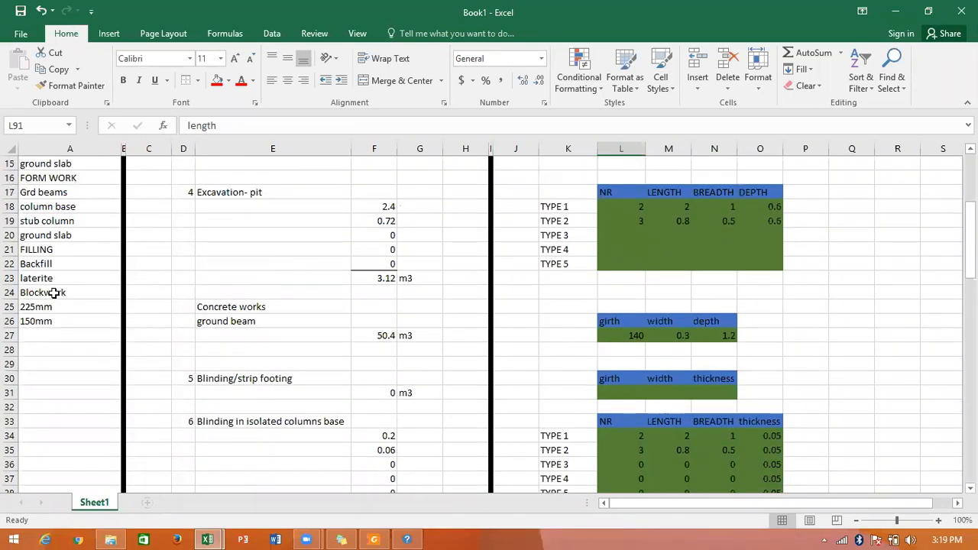
pyautogui.click(55, 293)
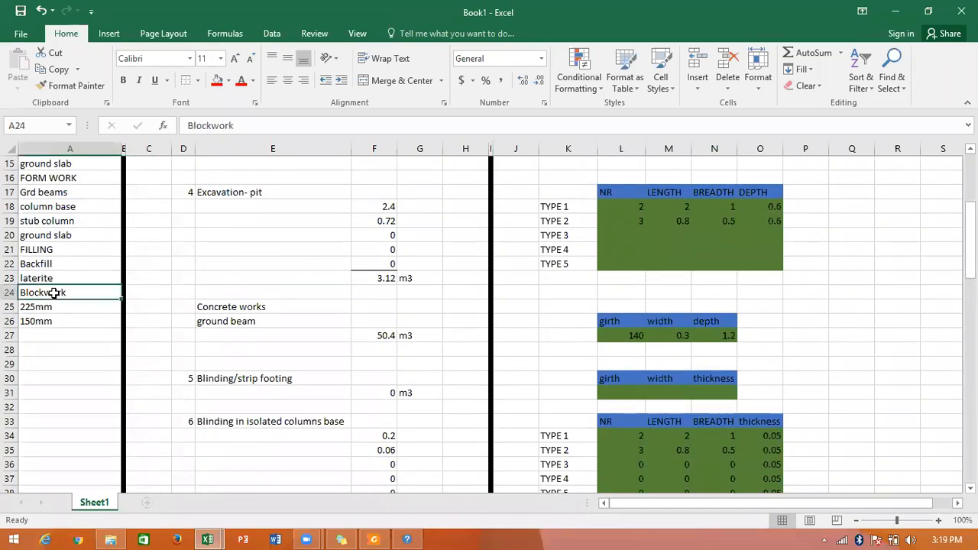
pyautogui.click(246, 321)
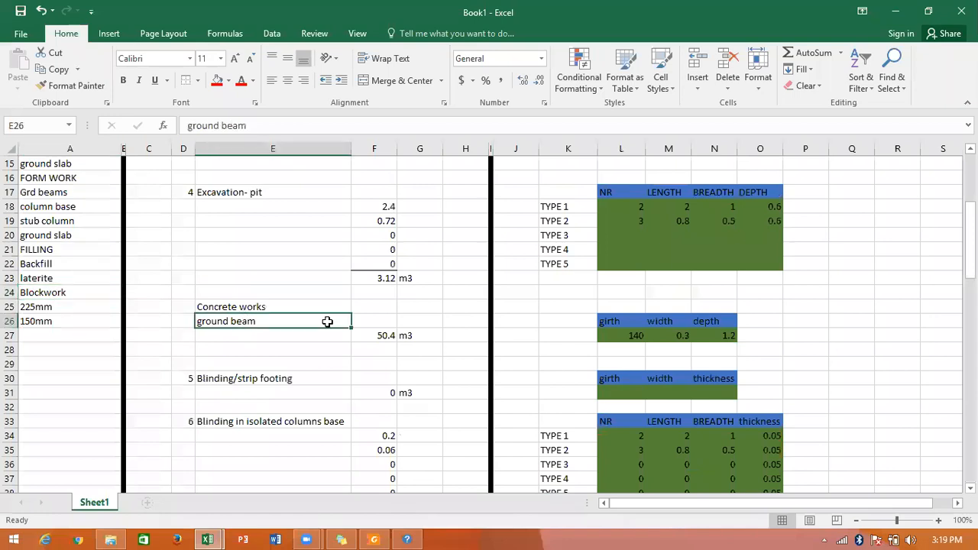
pyautogui.click(367, 334)
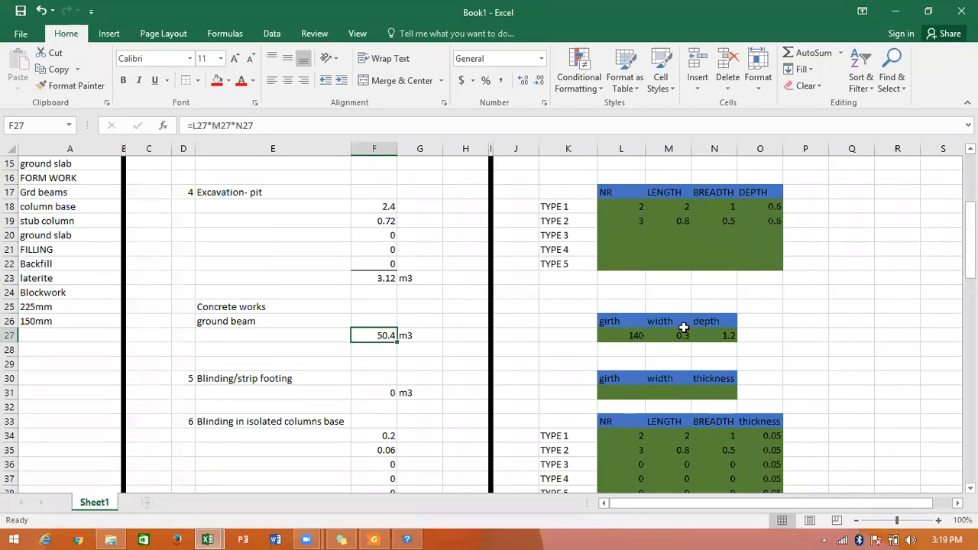
pyautogui.click(623, 336)
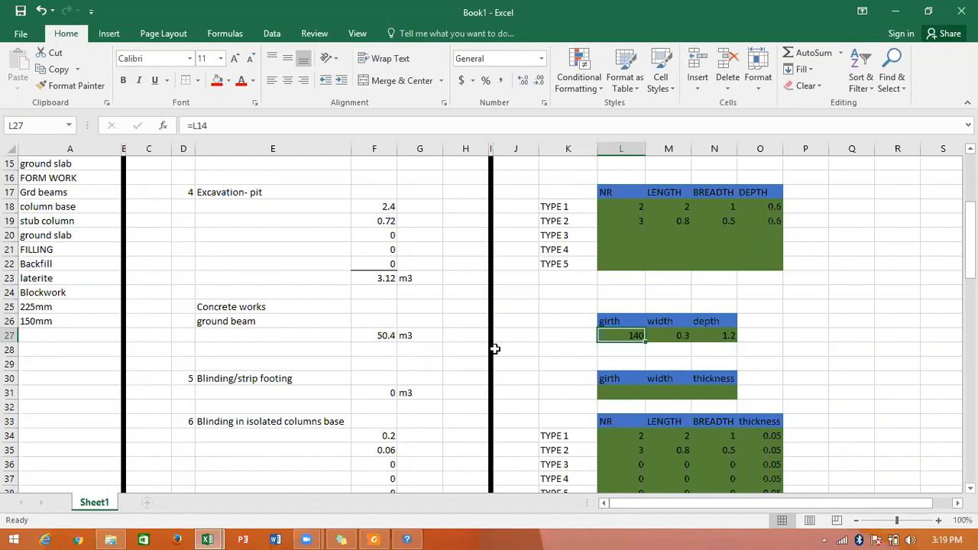
pyautogui.scroll(-5, 494, 348)
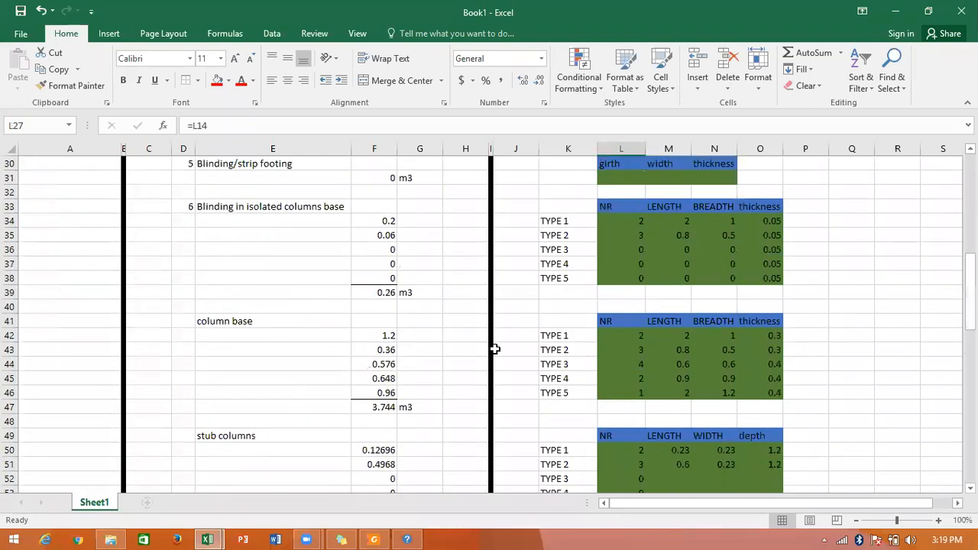
pyautogui.scroll(-2, 495, 349)
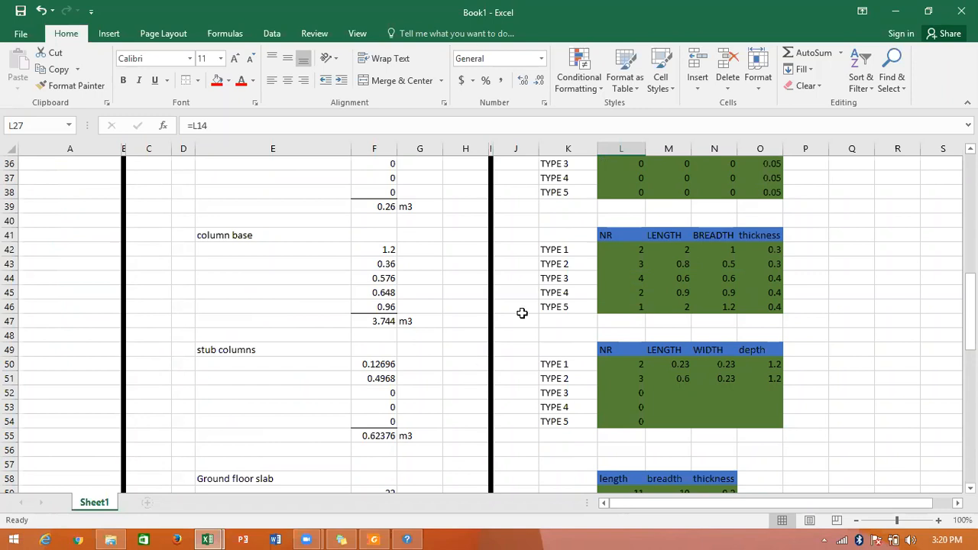
pyautogui.scroll(-6, 507, 313)
pyautogui.scroll(-12, 507, 313)
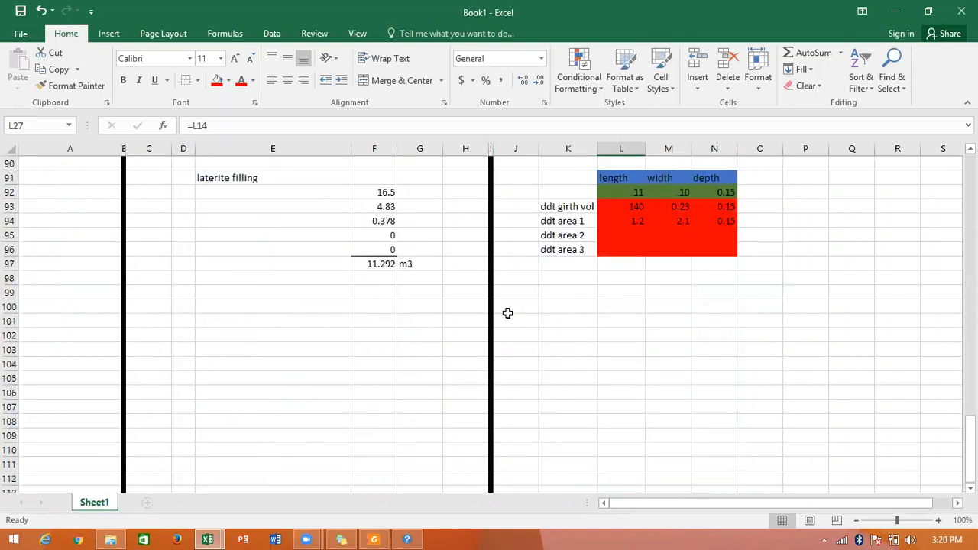
# Enter the heading "block work" in cell E99 below the laterite filling section.
pyautogui.click(219, 296)
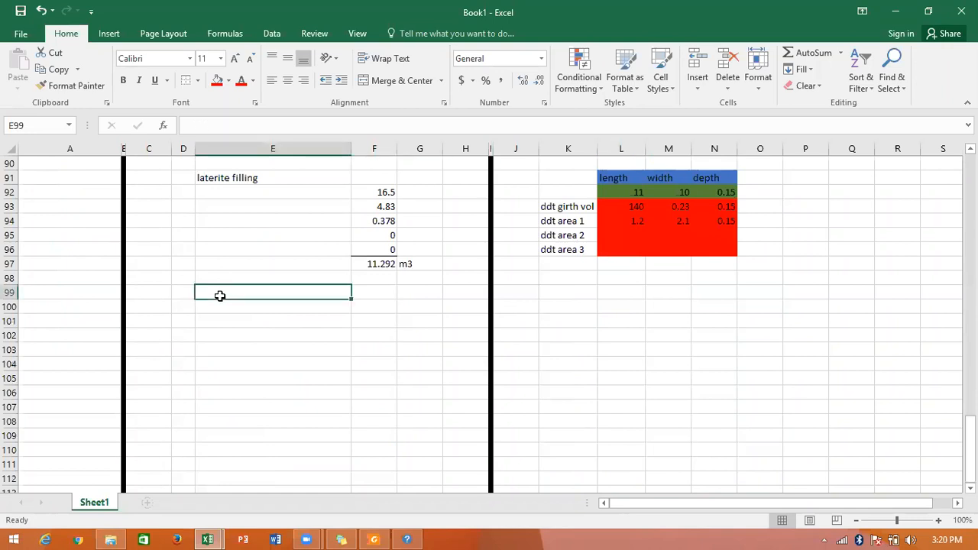
pyautogui.write('block q')
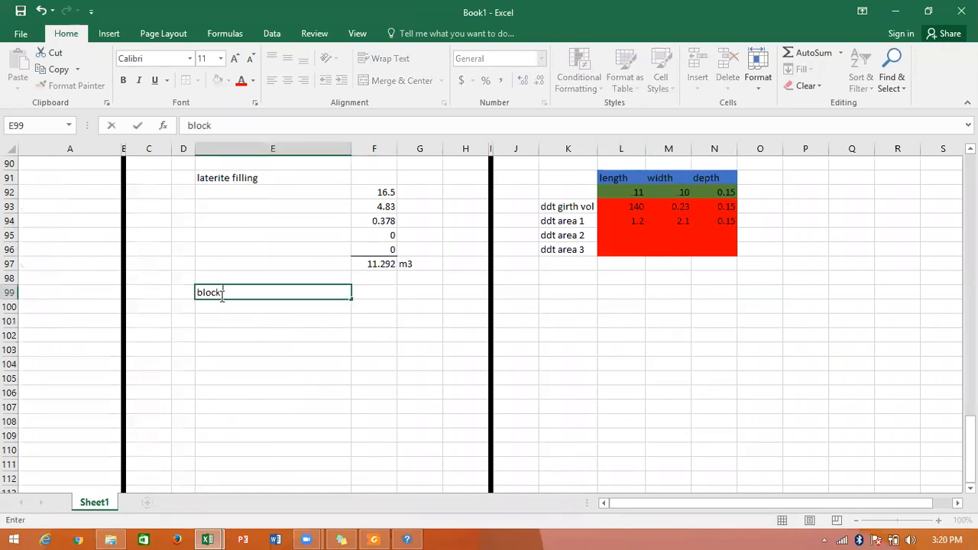
pyautogui.press('BackSpace')
pyautogui.write('work')
pyautogui.click(230, 331)
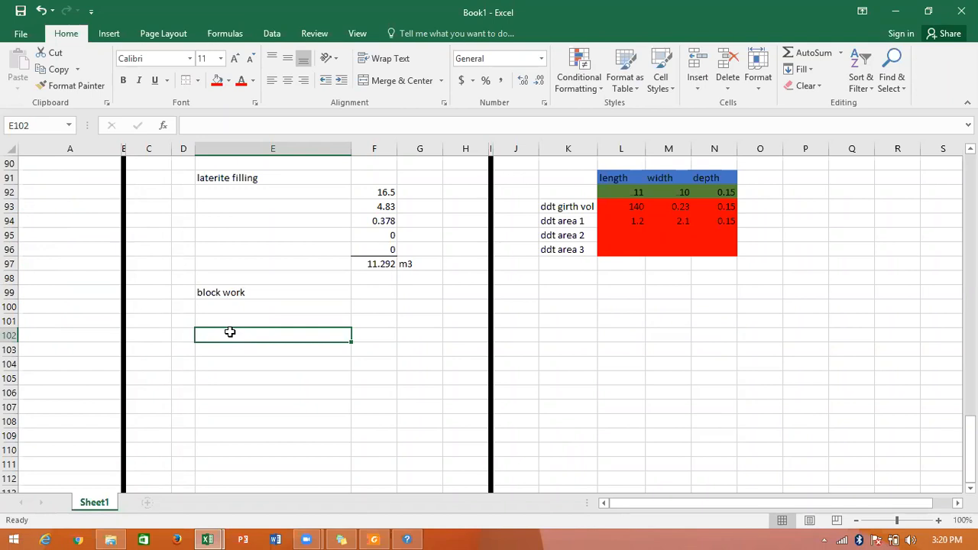
# Enter the blockwork dimension headings "girth", "width" and "deoth" in cells L99 to N99.
pyautogui.click(611, 300)
pyautogui.write('girth')
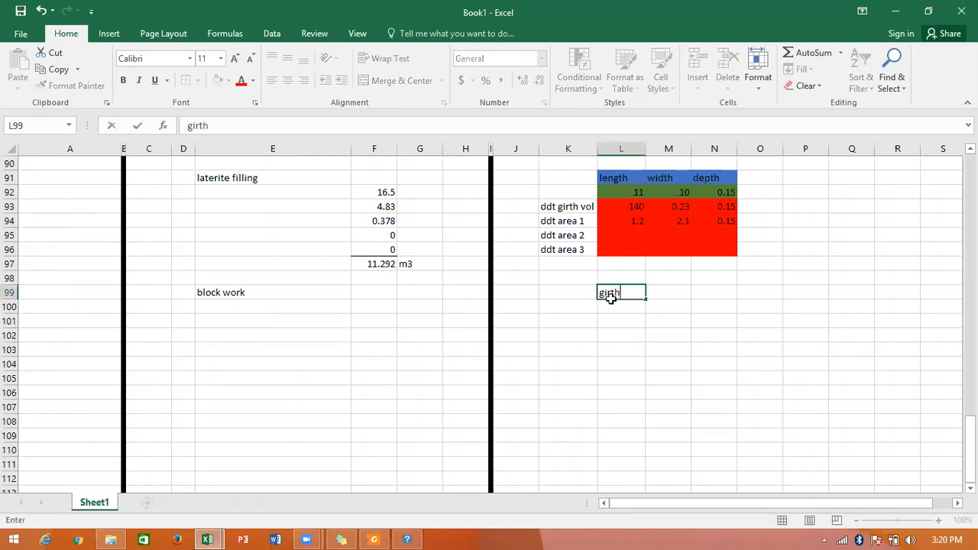
pyautogui.press('Tab')
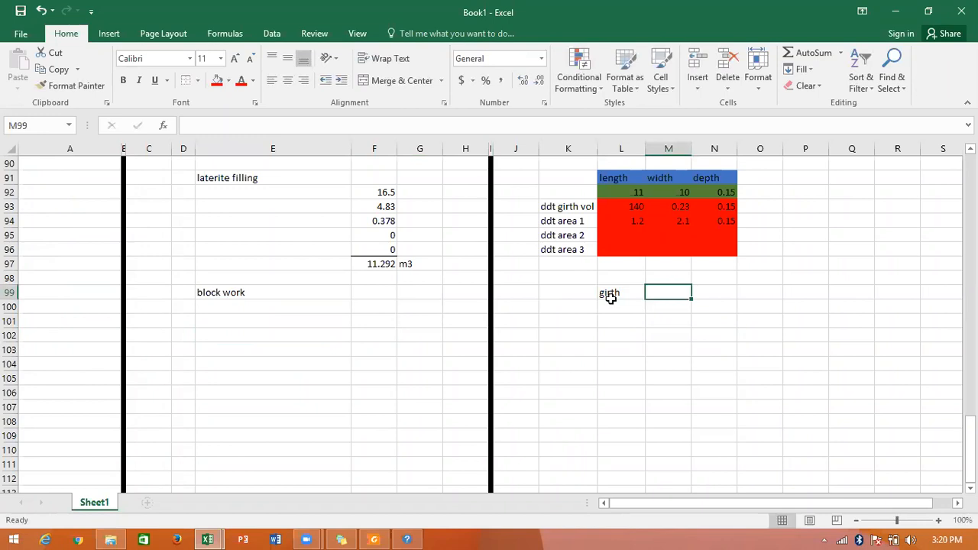
pyautogui.write('width')
pyautogui.press('Tab')
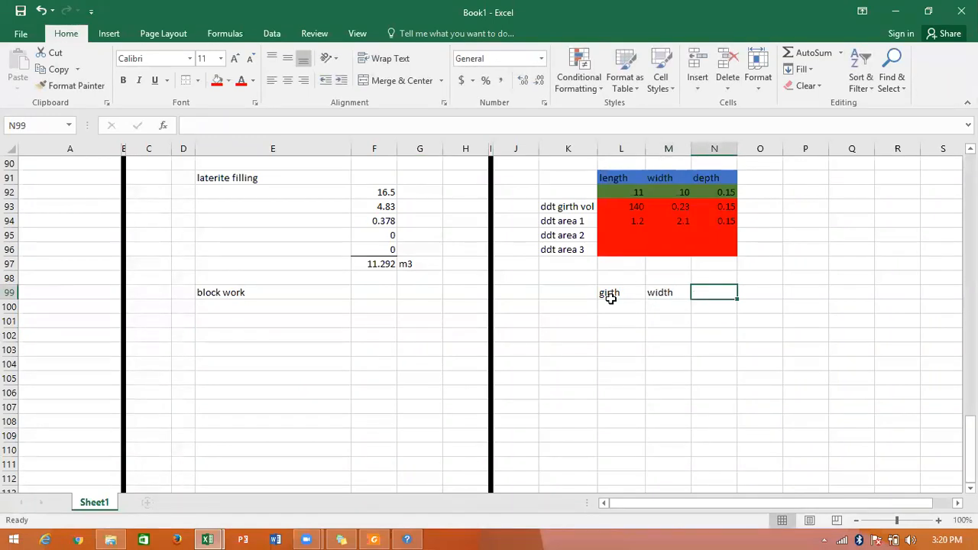
pyautogui.write('deoth')
pyautogui.press('Return')
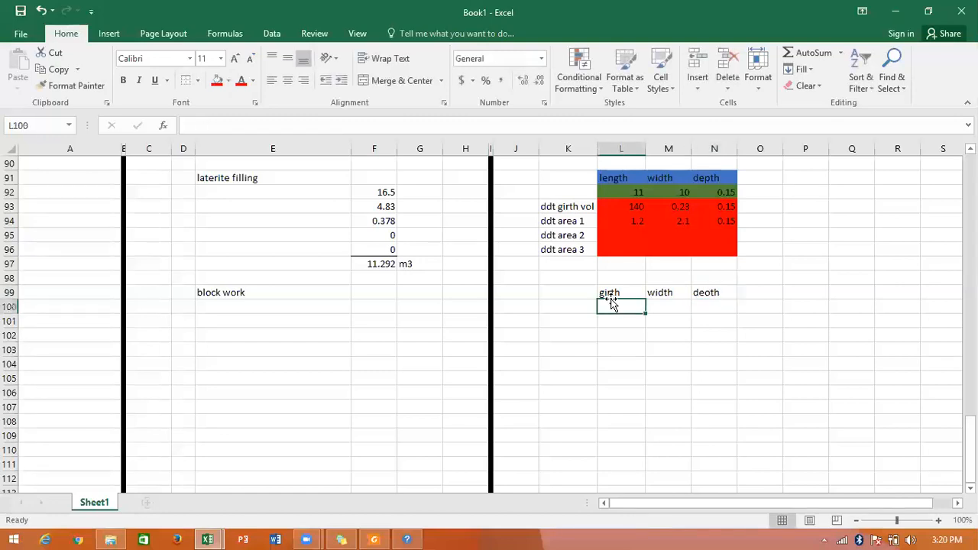
# Clear the misspelled heading in N99 and replace the width heading in M99 with "depth".
pyautogui.click(697, 292)
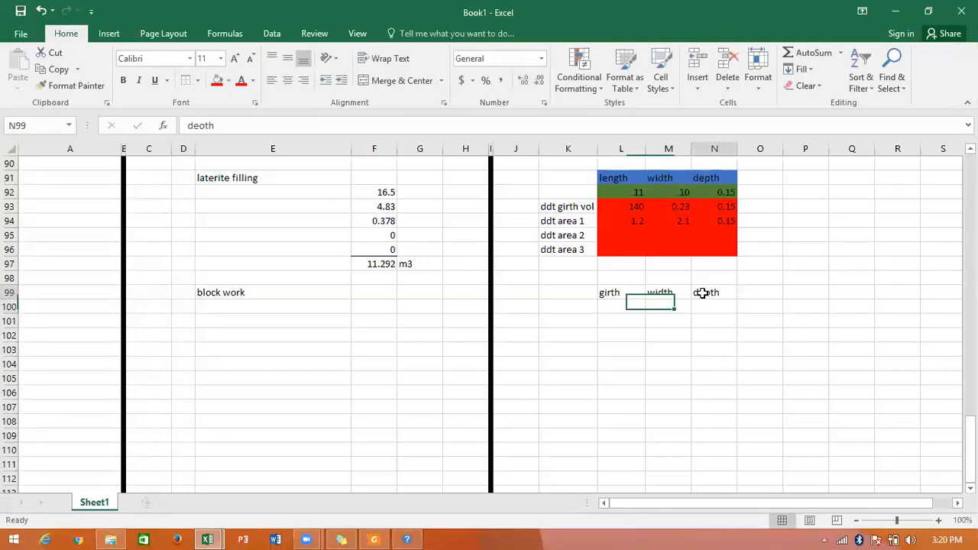
pyautogui.press('BackSpace')
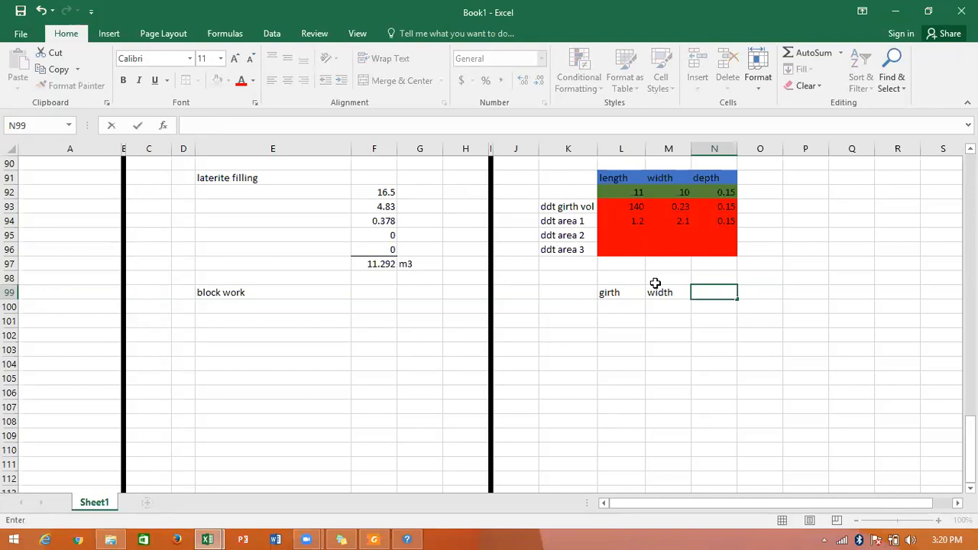
pyautogui.click(658, 292)
pyautogui.write('deo')
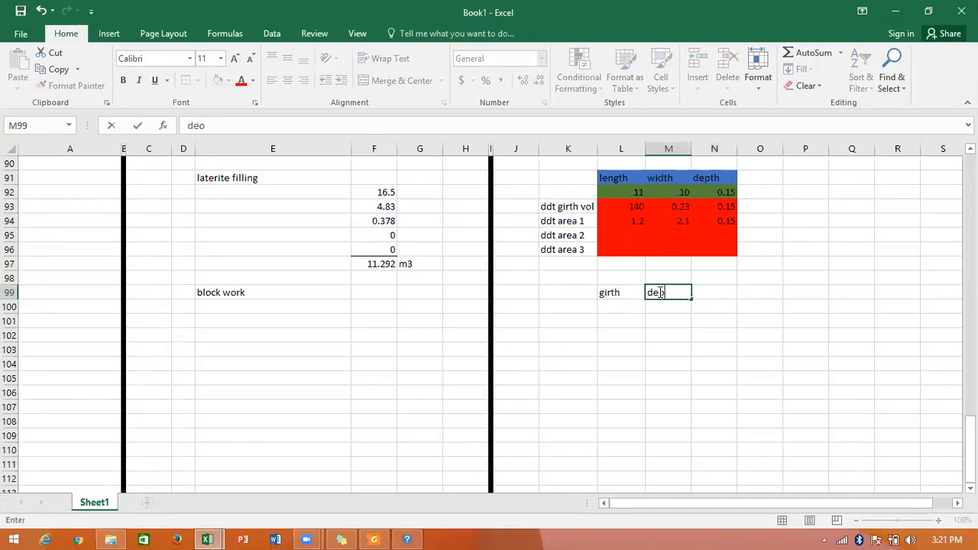
pyautogui.press('BackSpace')
pyautogui.write('ph')
pyautogui.press('BackSpace')
pyautogui.write('th')
pyautogui.press('Return')
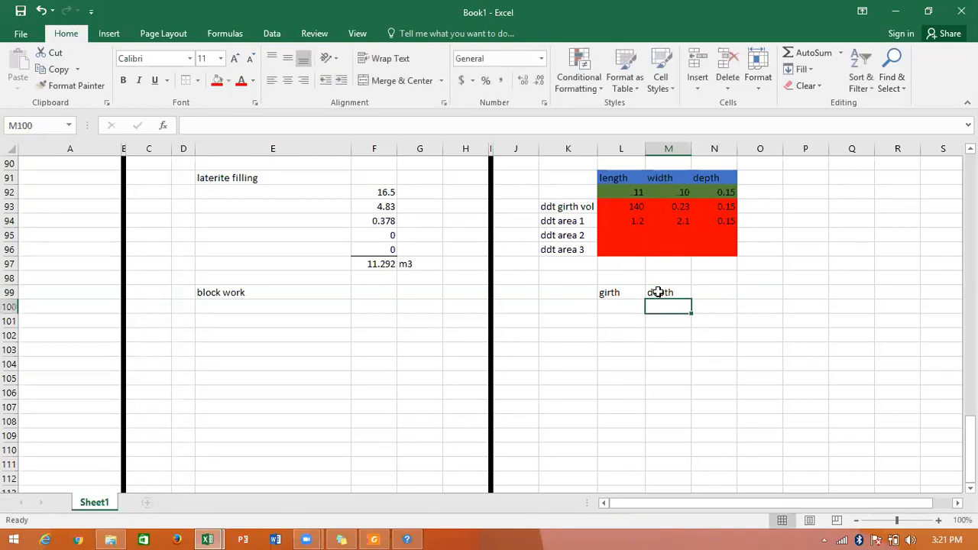
# Link the blockwork girth cell L100 to the back filling girth with =L88.
pyautogui.click(619, 305)
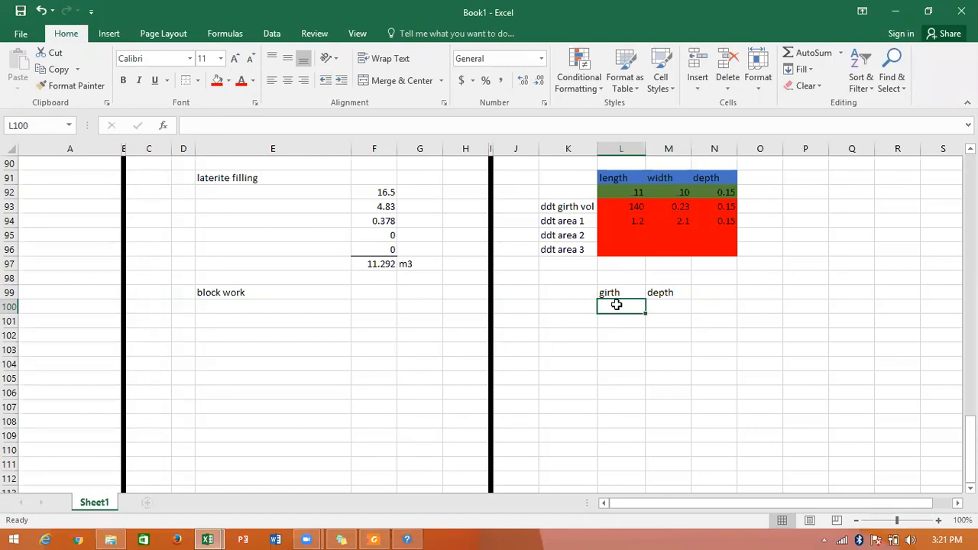
pyautogui.write('=')
pyautogui.scroll(4, 615, 305)
pyautogui.click(615, 305)
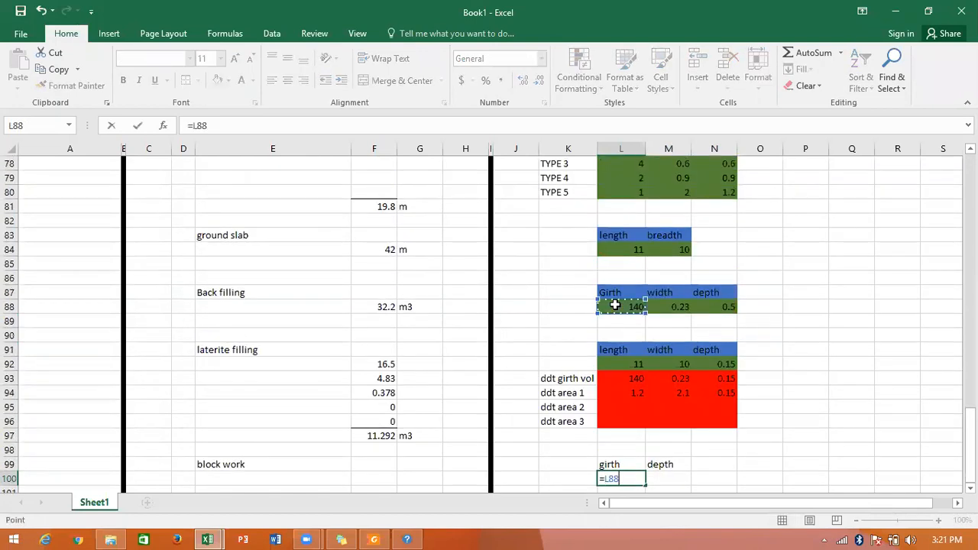
pyautogui.hotkey('ctrl', 'Return')
pyautogui.press('Return')
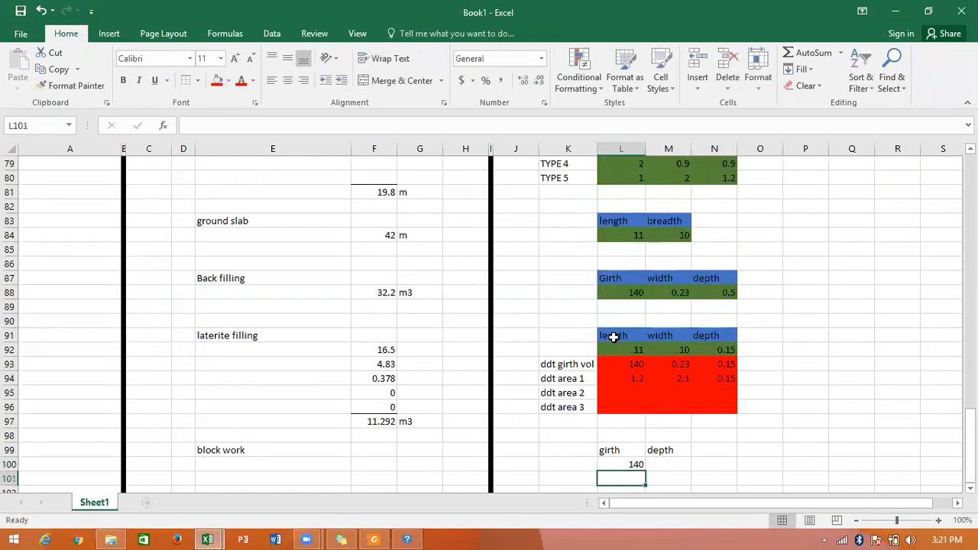
# Select the blockwork depth cell M100, then switch to Tutorial DWG.pdf in Foxit Reader and examine the foundation section's wall and depth dimensions on page 3.
pyautogui.click(654, 463)
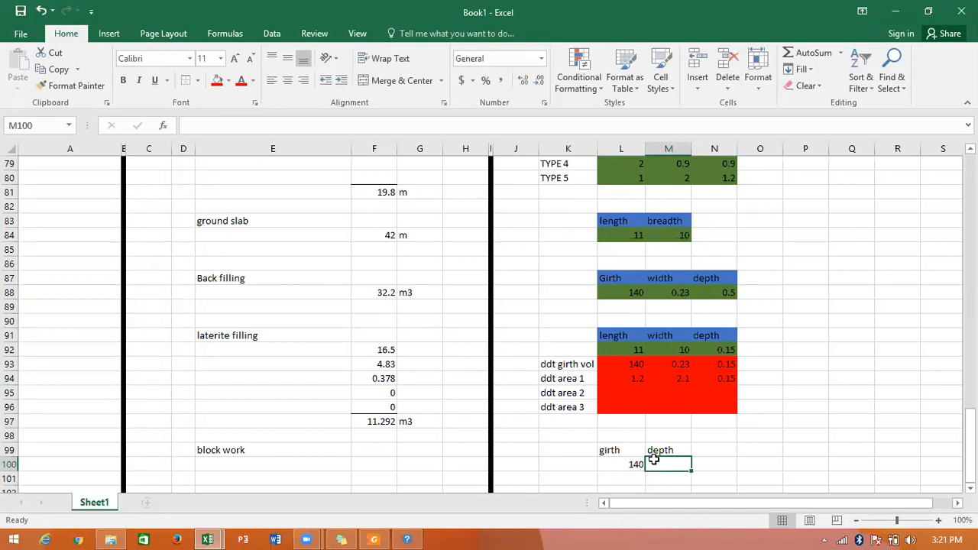
pyautogui.scroll(-2, 654, 459)
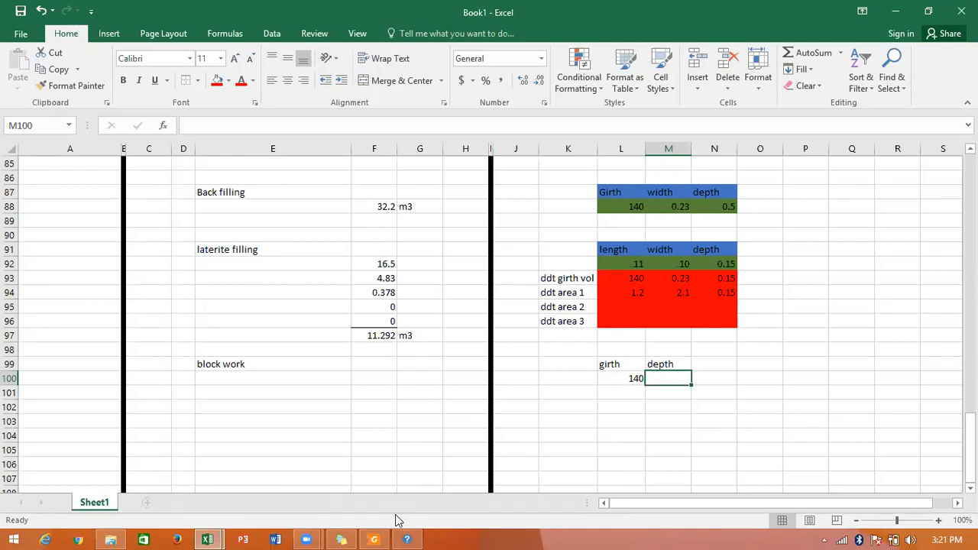
pyautogui.click(376, 538)
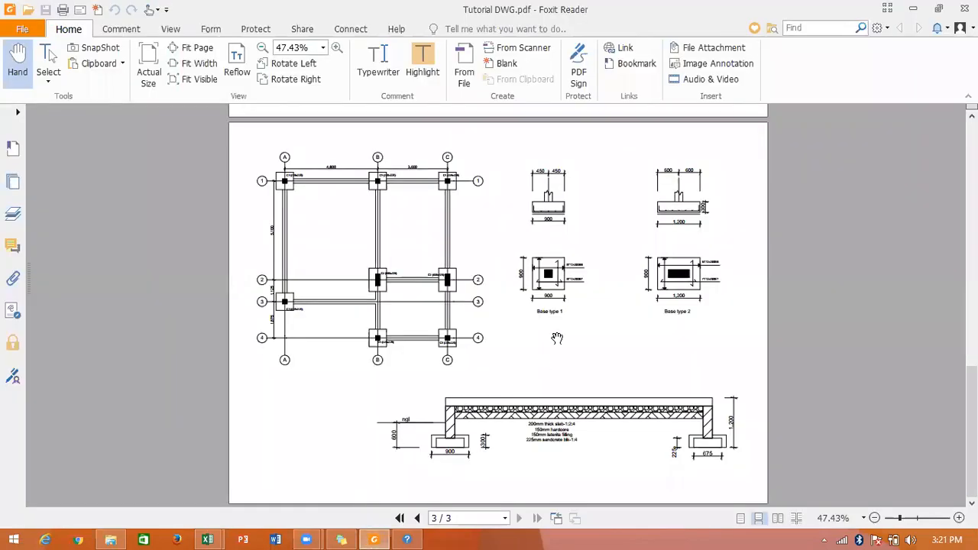
pyautogui.click(906, 519)
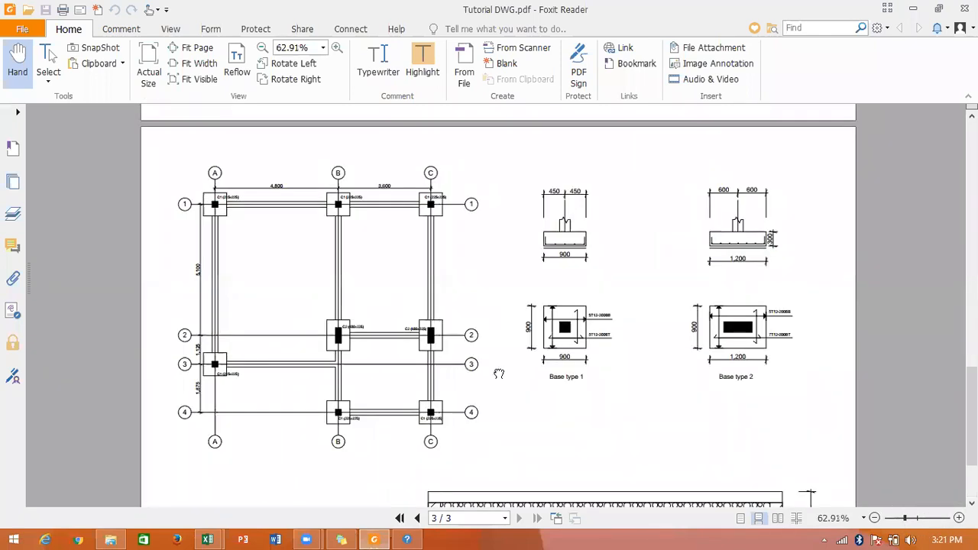
pyautogui.scroll(-3, 489, 321)
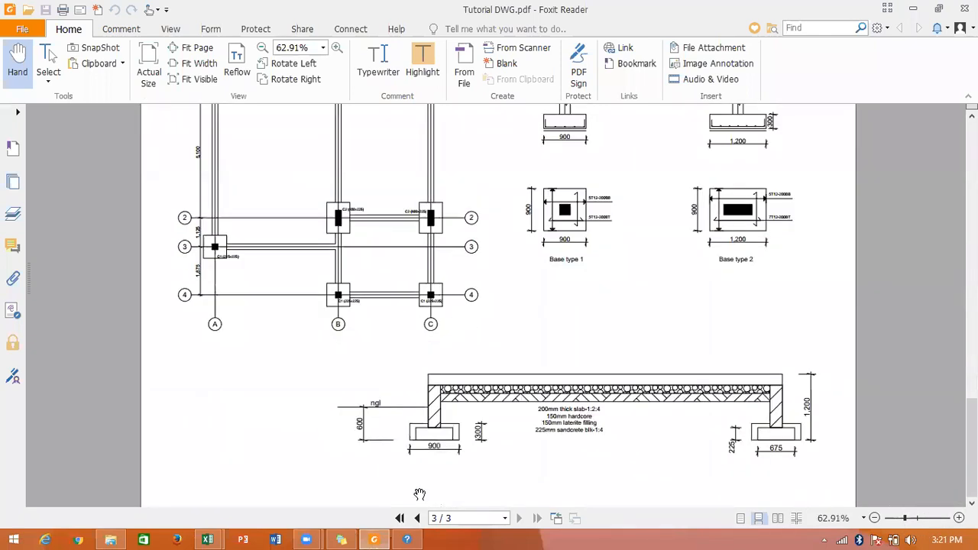
pyautogui.click(908, 519)
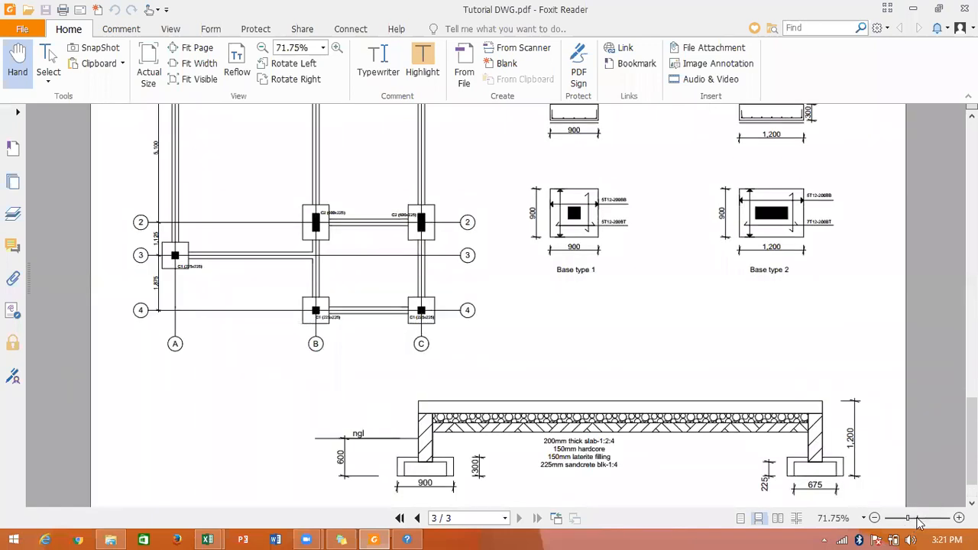
pyautogui.click(917, 520)
pyautogui.scroll(-2, 554, 370)
pyautogui.scroll(-4, 553, 370)
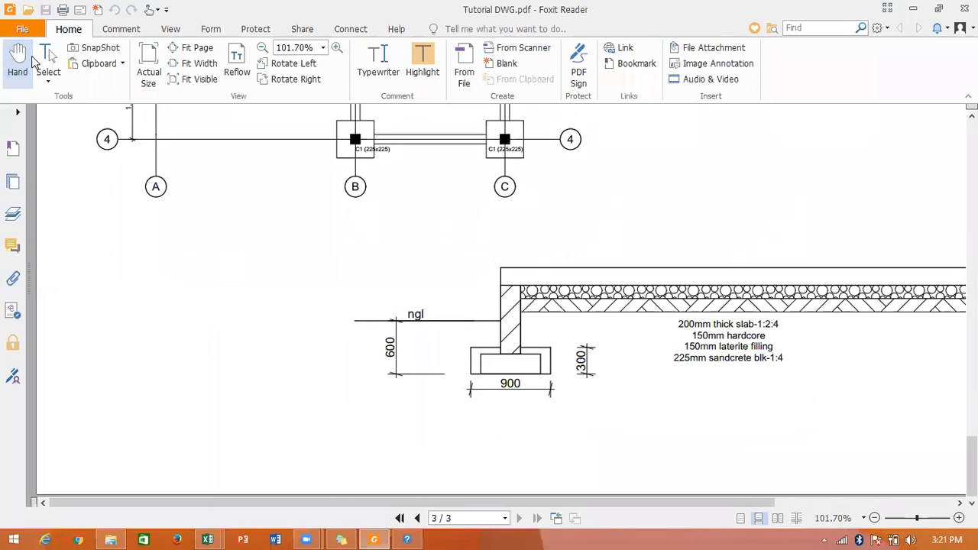
pyautogui.click(45, 59)
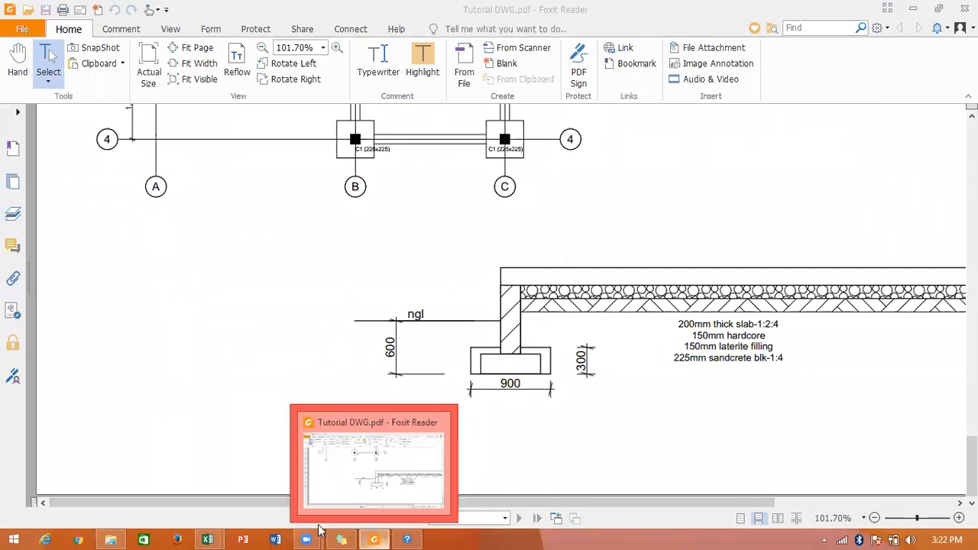
# Switch back to Excel and link the blockwork depth cell M100 to the TYPE 1 stub column depth with =O50.
pyautogui.click(207, 539)
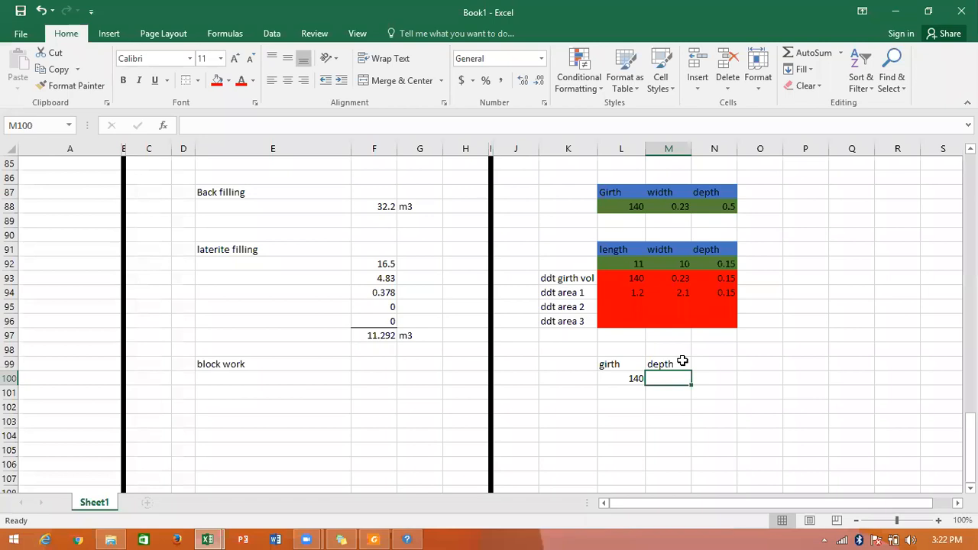
pyautogui.write('=')
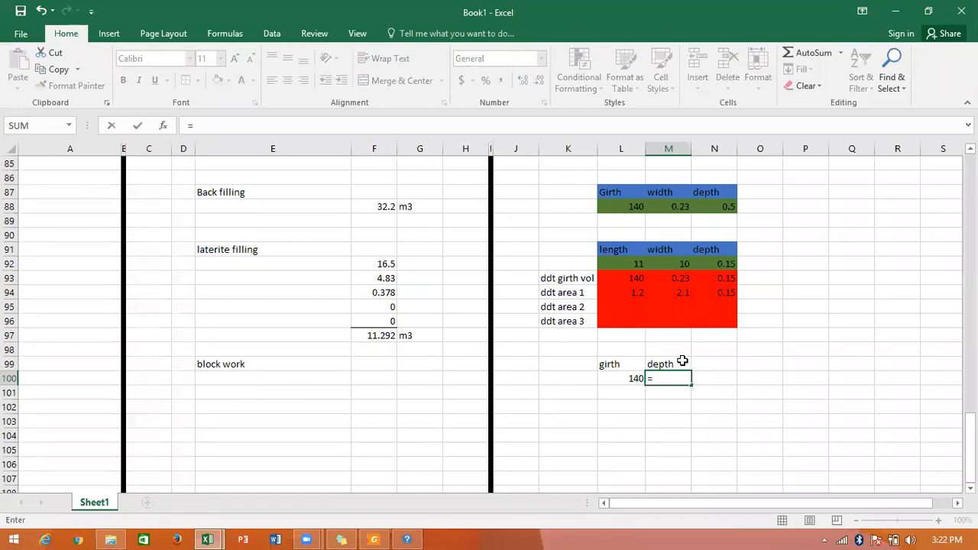
pyautogui.scroll(2, 682, 361)
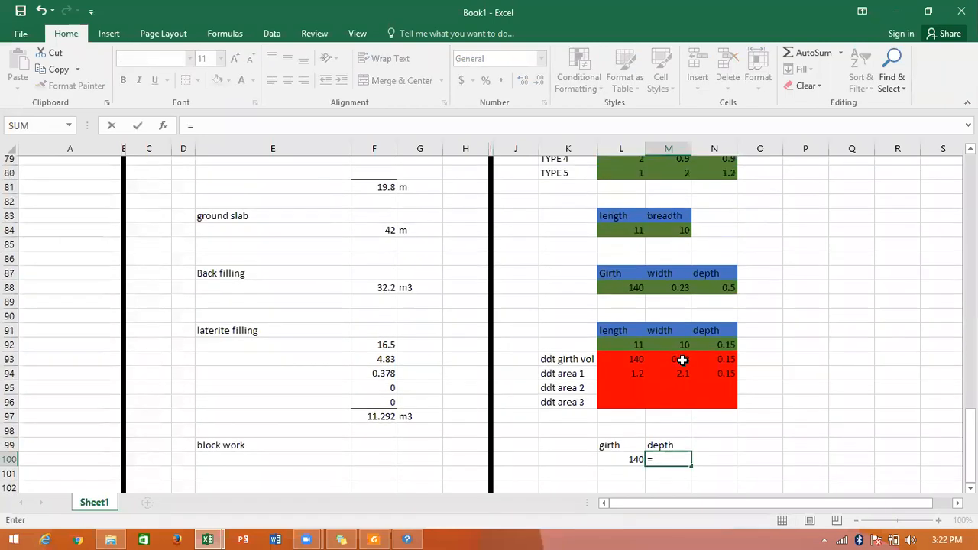
pyautogui.scroll(4, 683, 360)
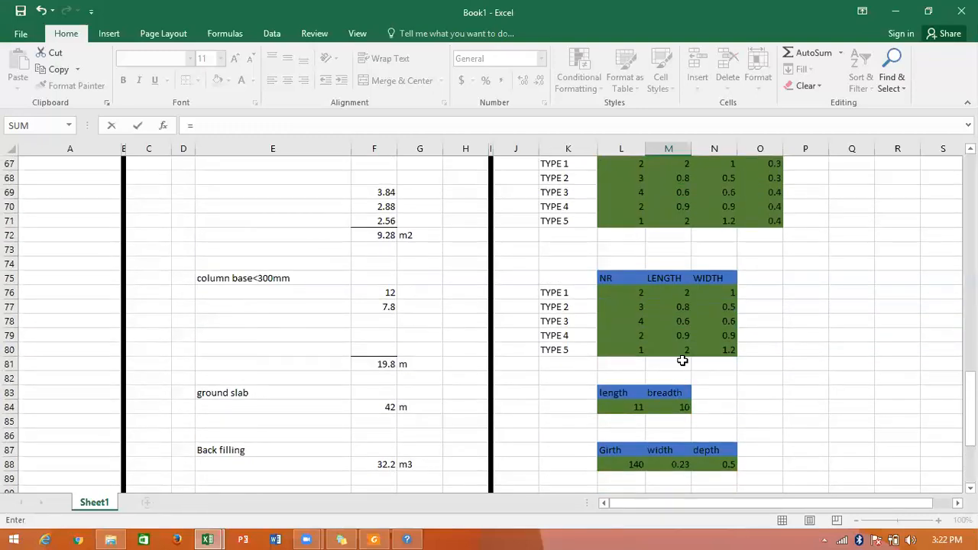
pyautogui.scroll(2, 683, 360)
pyautogui.scroll(6, 682, 361)
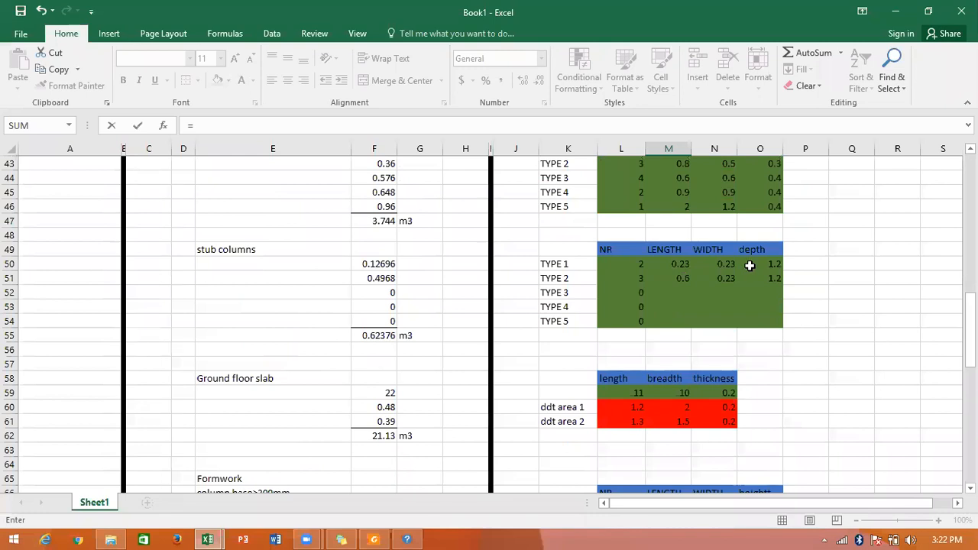
pyautogui.scroll(1, 750, 265)
pyautogui.click(755, 306)
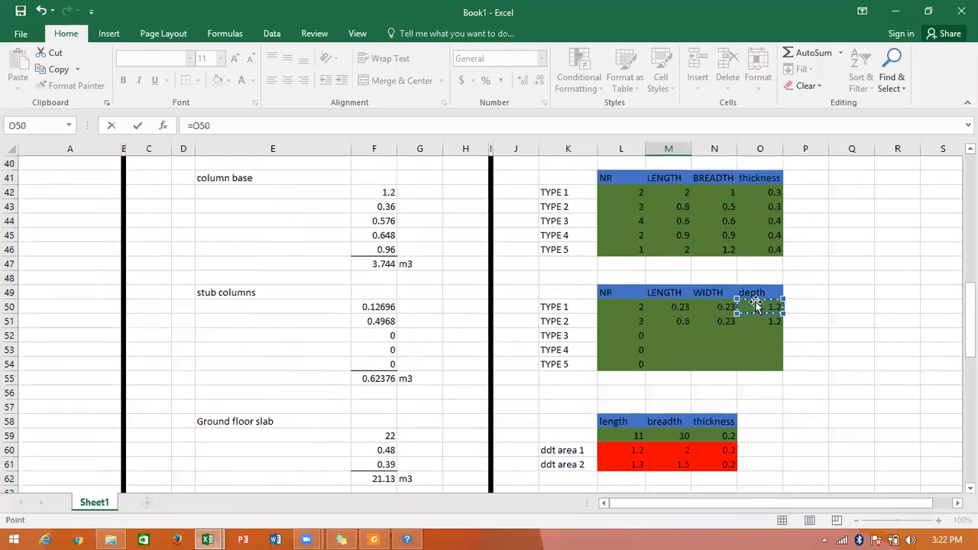
pyautogui.press('Return')
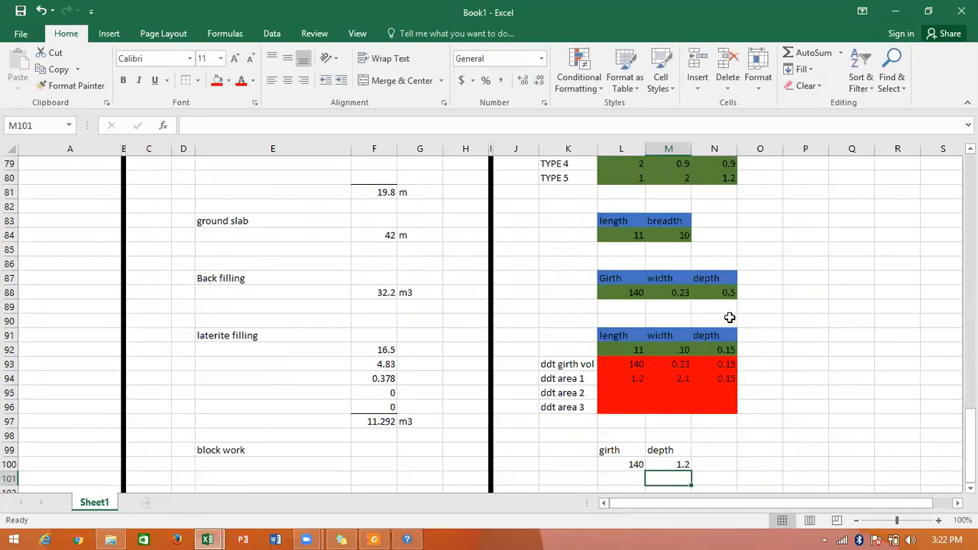
# Compute the blockwork area in F100 by multiplying girth by depth with =L100*M100.
pyautogui.scroll(-3, 730, 317)
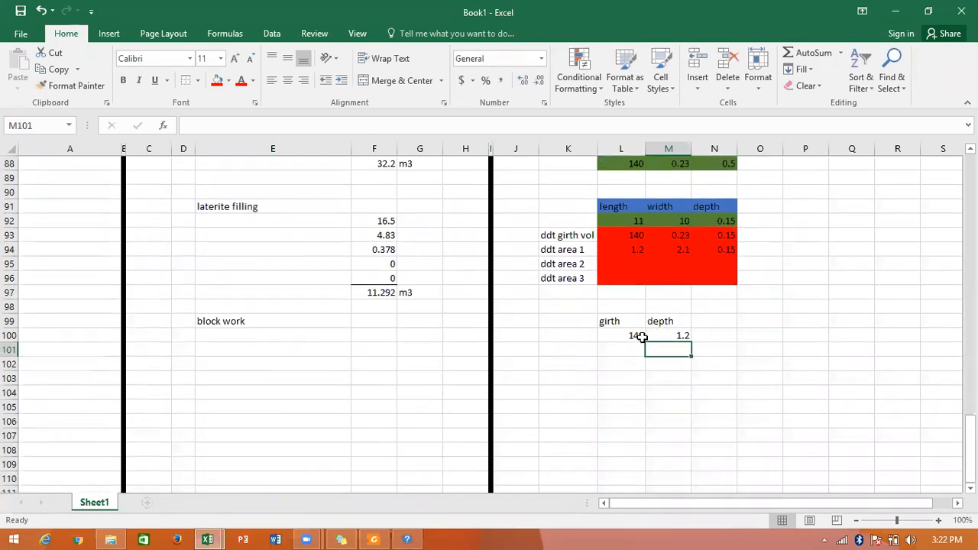
pyautogui.scroll(7, 642, 337)
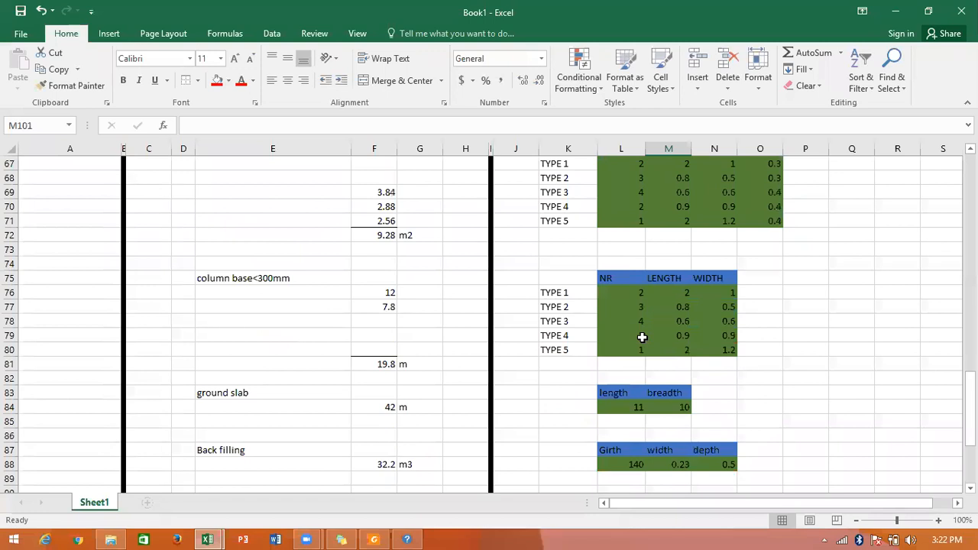
pyautogui.scroll(-6, 642, 337)
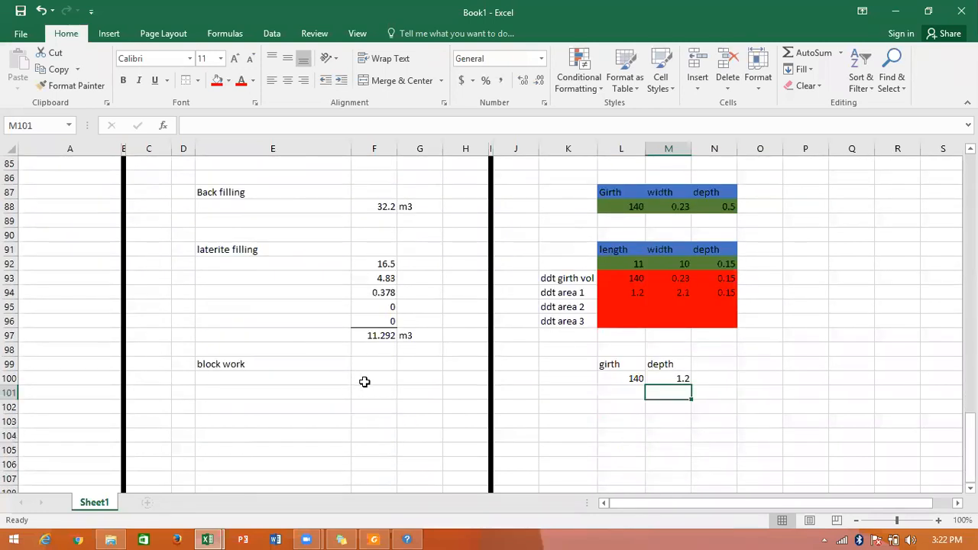
pyautogui.click(365, 381)
pyautogui.write('=')
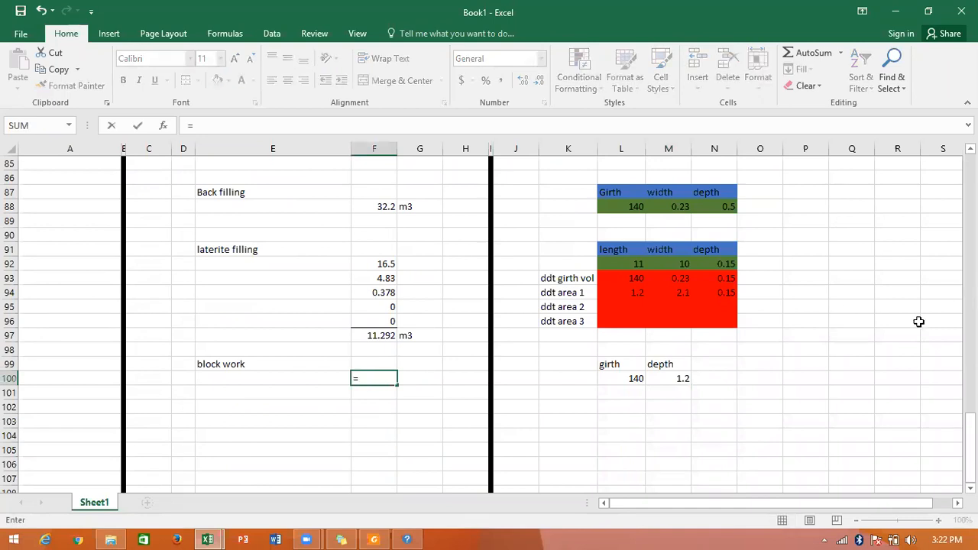
pyautogui.click(623, 382)
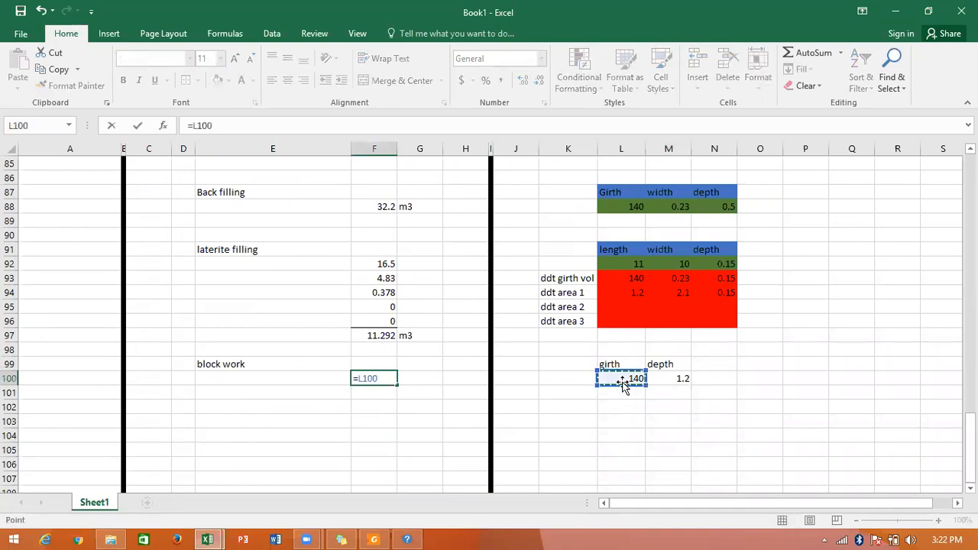
pyautogui.write('*')
pyautogui.click(655, 378)
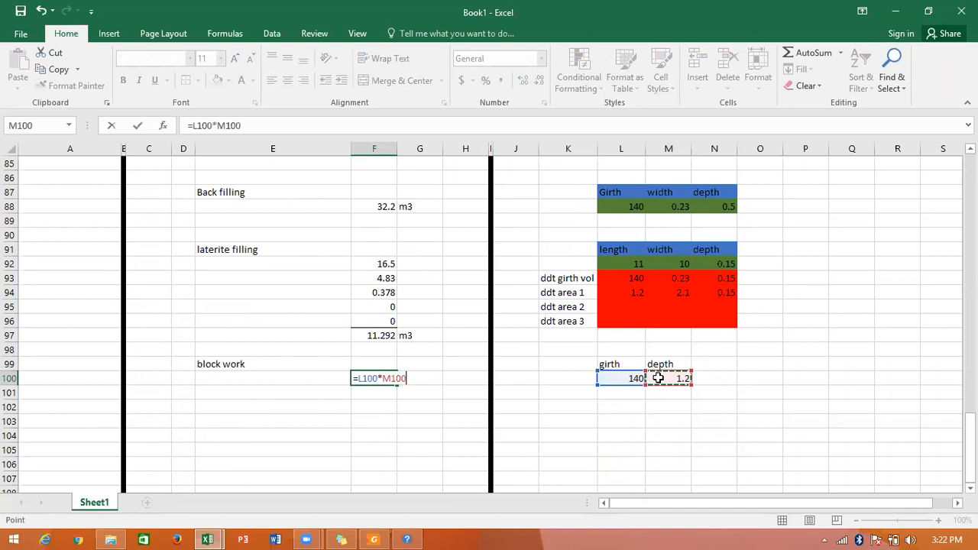
pyautogui.press('Return')
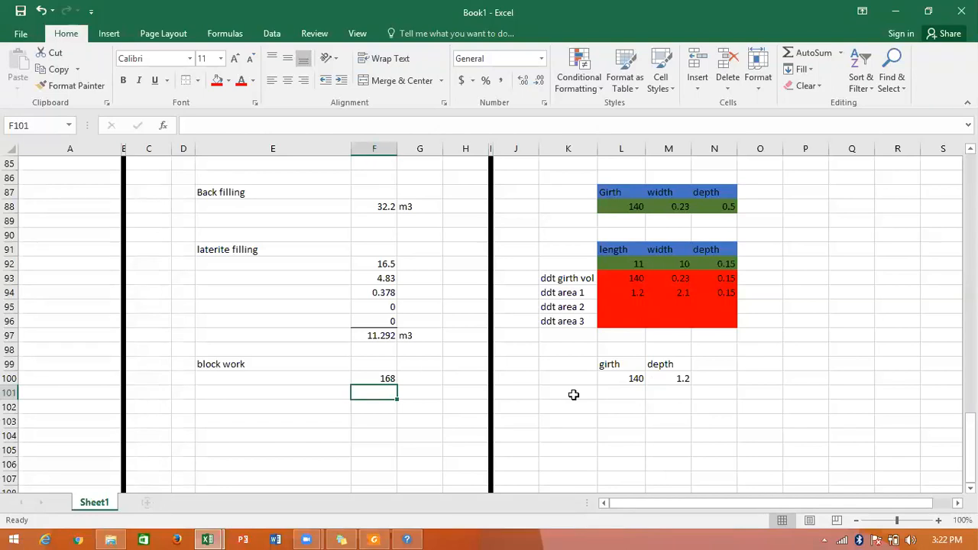
pyautogui.scroll(1, 573, 394)
pyautogui.scroll(-2, 573, 394)
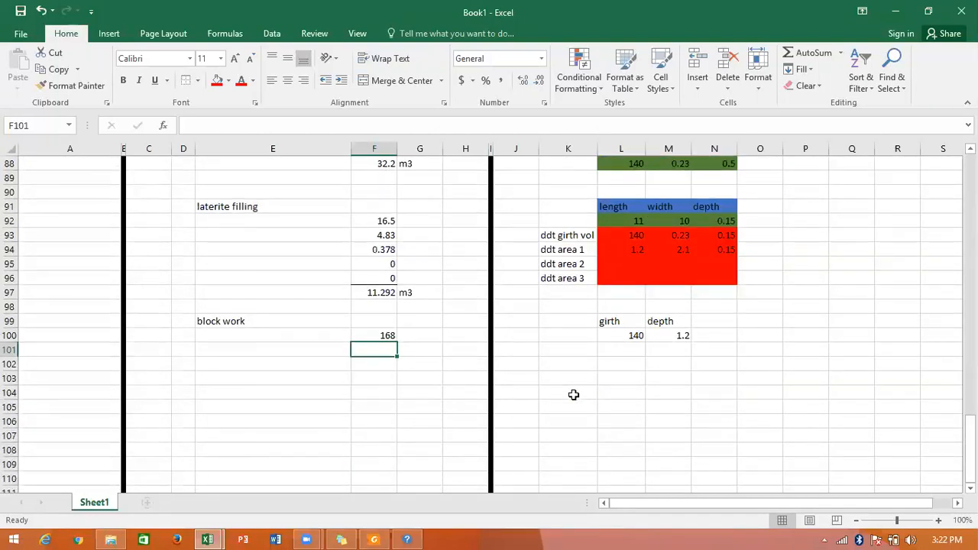
pyautogui.scroll(6, 573, 395)
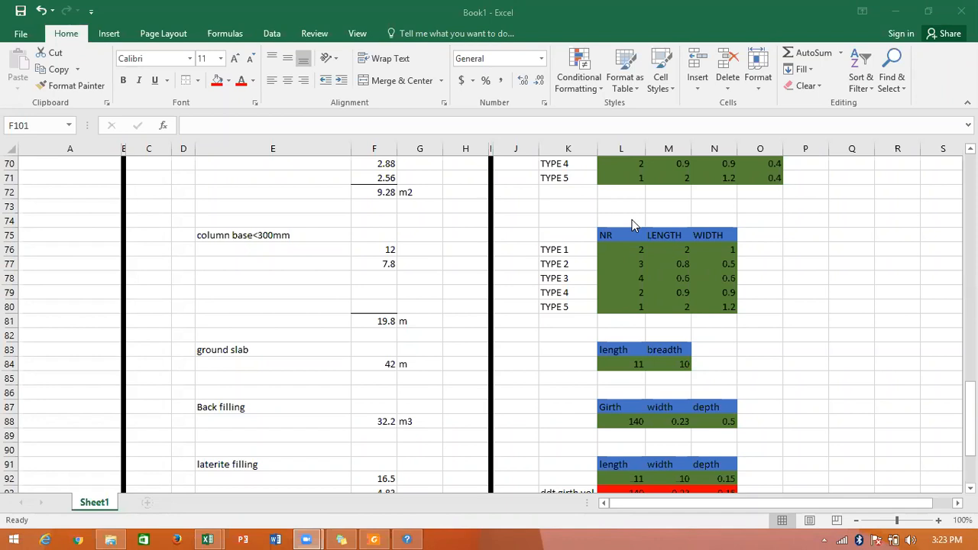
pyautogui.click(170, 364)
pyautogui.press('BackSpace')
# Switch to the Take off template workbook and open its Bending schedule sheet.
pyautogui.click(220, 535)
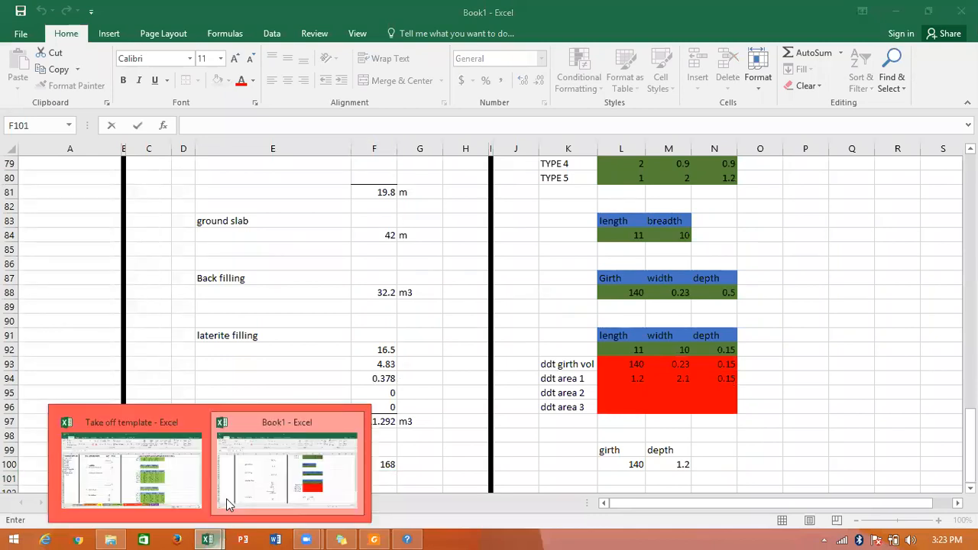
pyautogui.moveTo(162, 469)
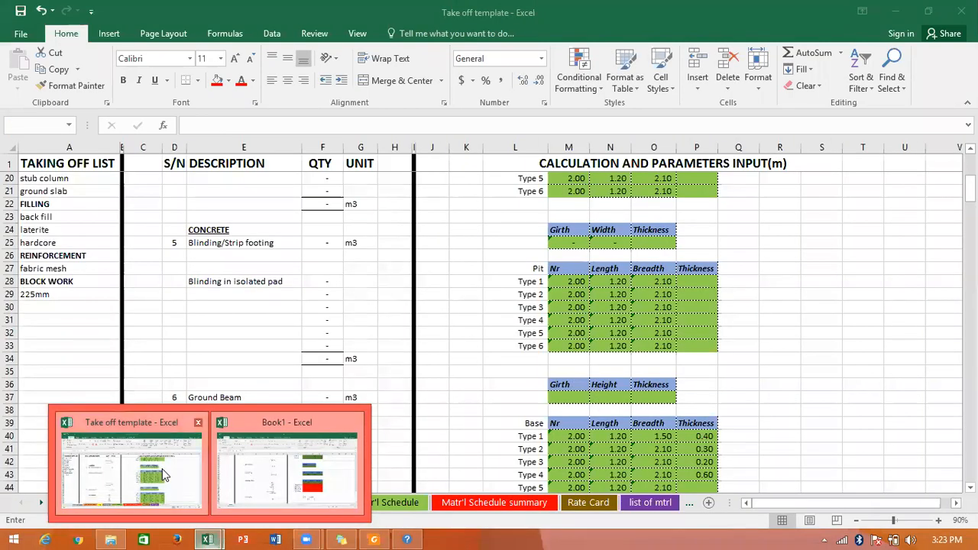
pyautogui.click(162, 468)
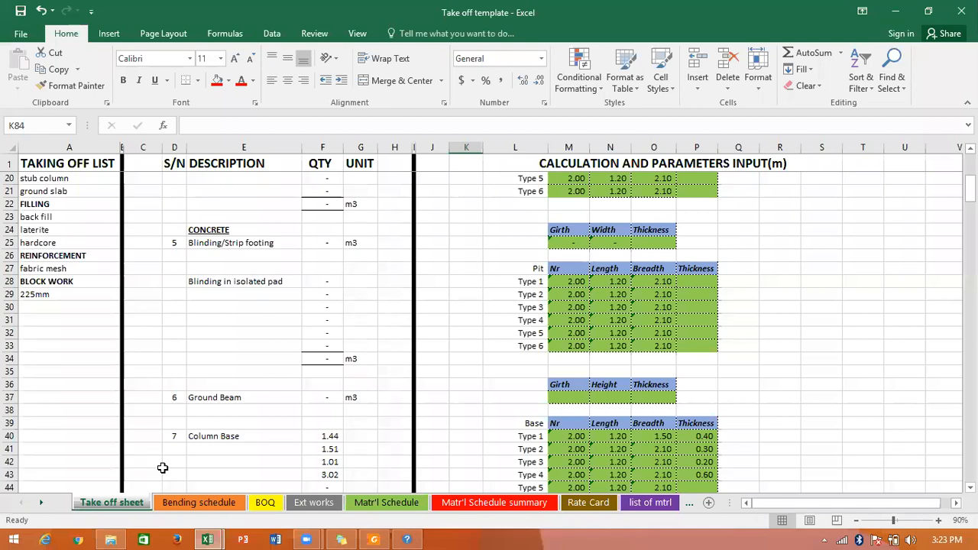
pyautogui.click(202, 504)
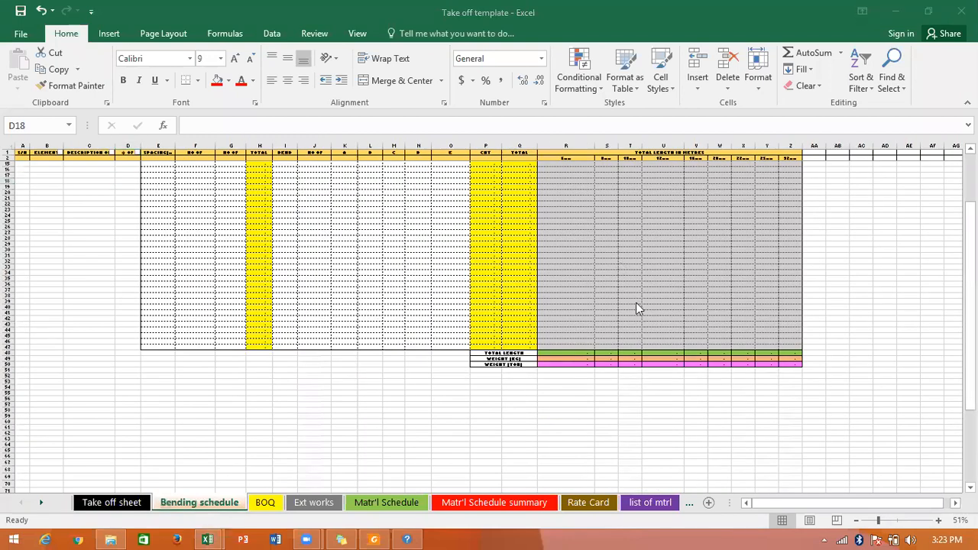
pyautogui.click(892, 521)
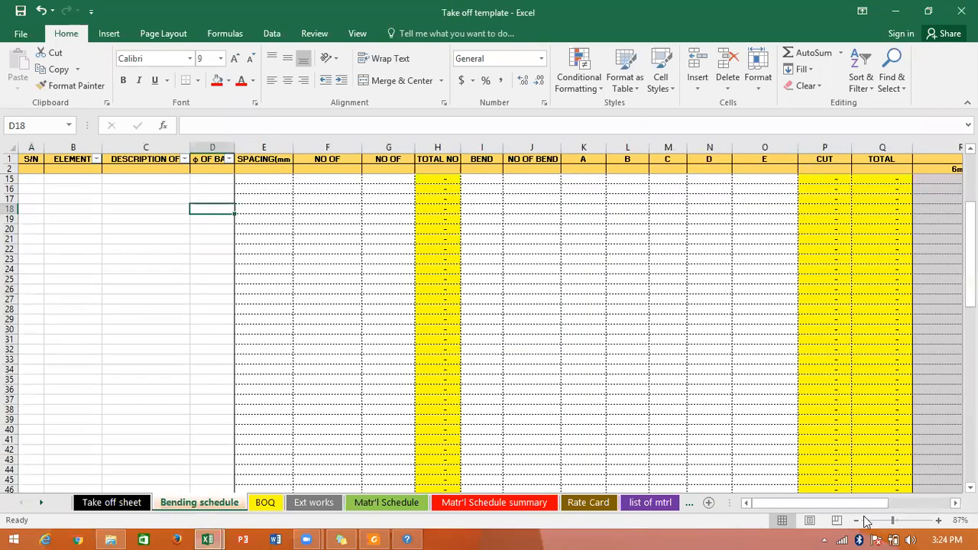
pyautogui.click(855, 521)
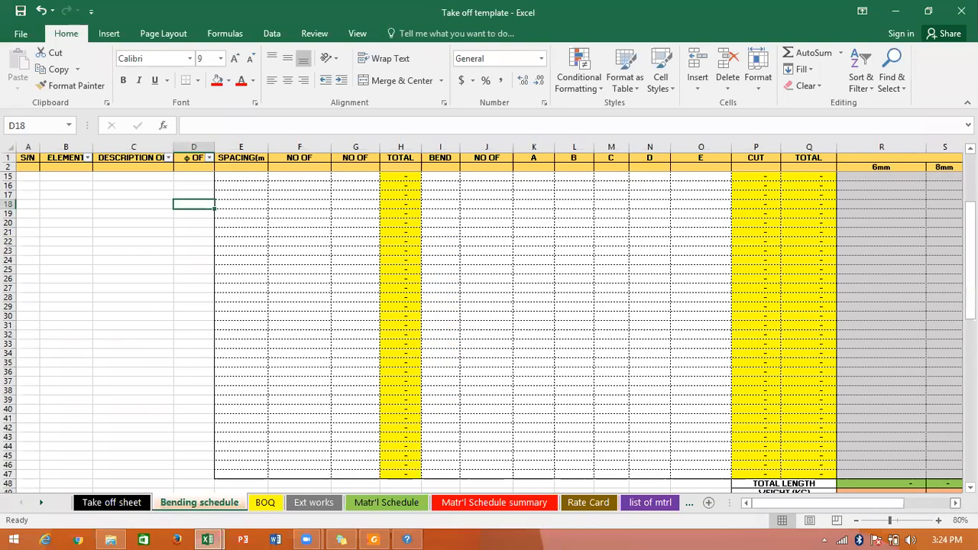
pyautogui.click(955, 503)
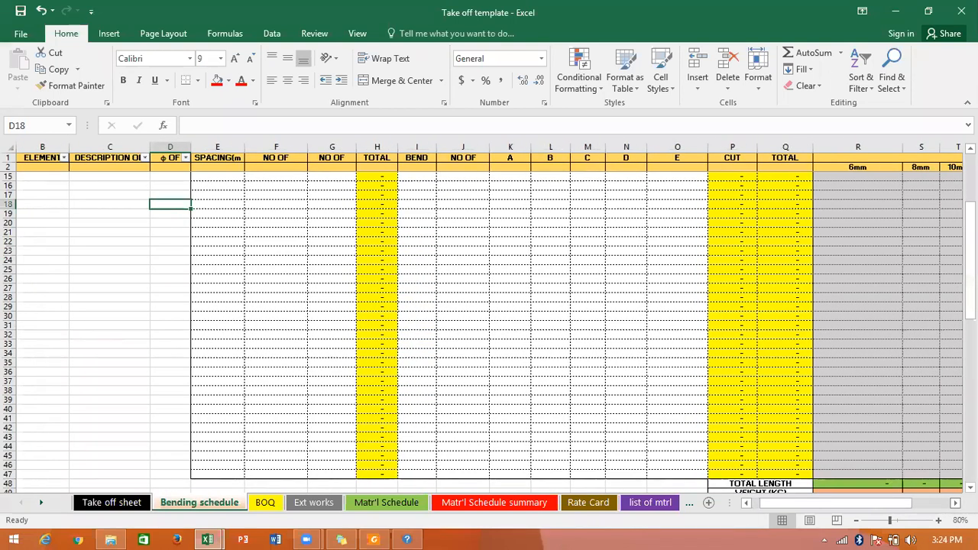
# Examine the bending schedule's element and description columns and the ELEMENT filter options, leaving cell B3 selected.
pyautogui.click(620, 389)
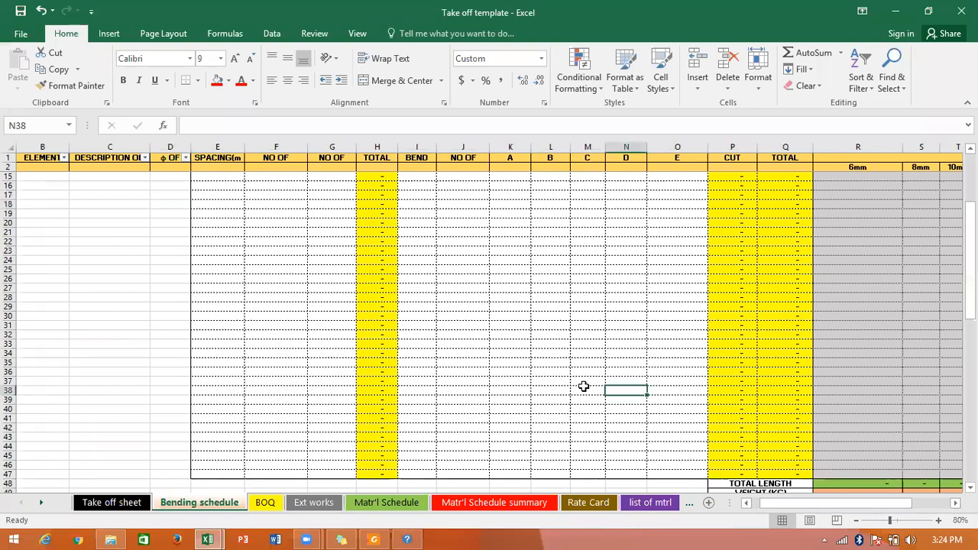
pyautogui.scroll(4, 317, 275)
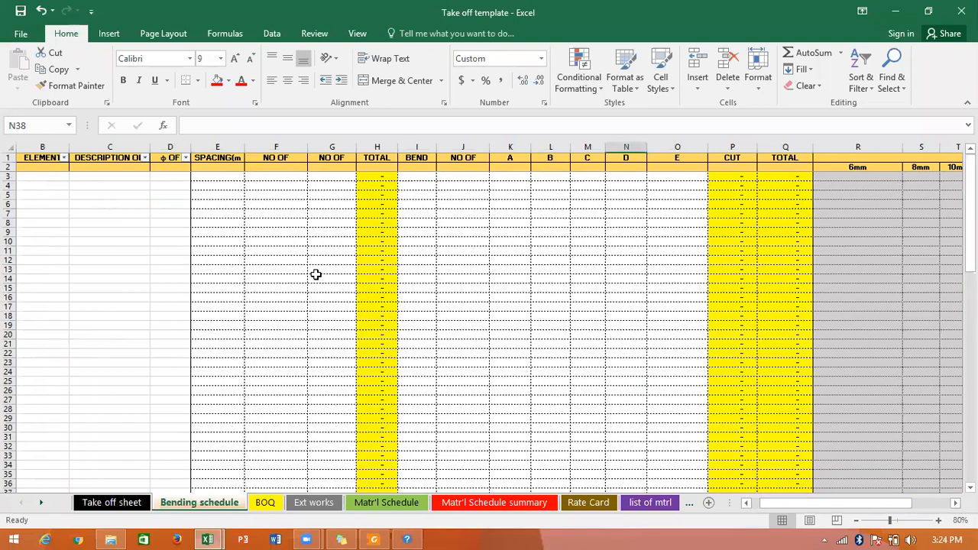
pyautogui.click(64, 158)
pyautogui.click(291, 273)
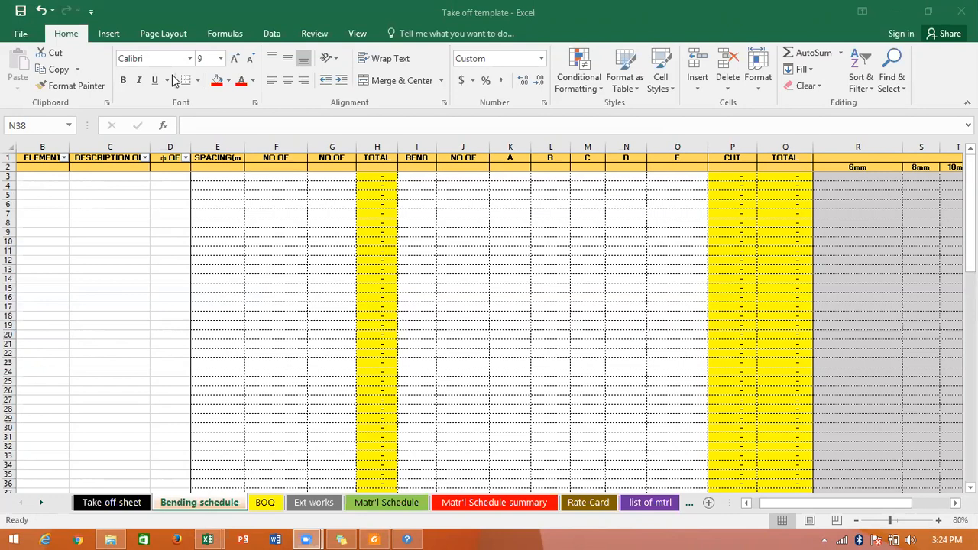
pyautogui.click(626, 269)
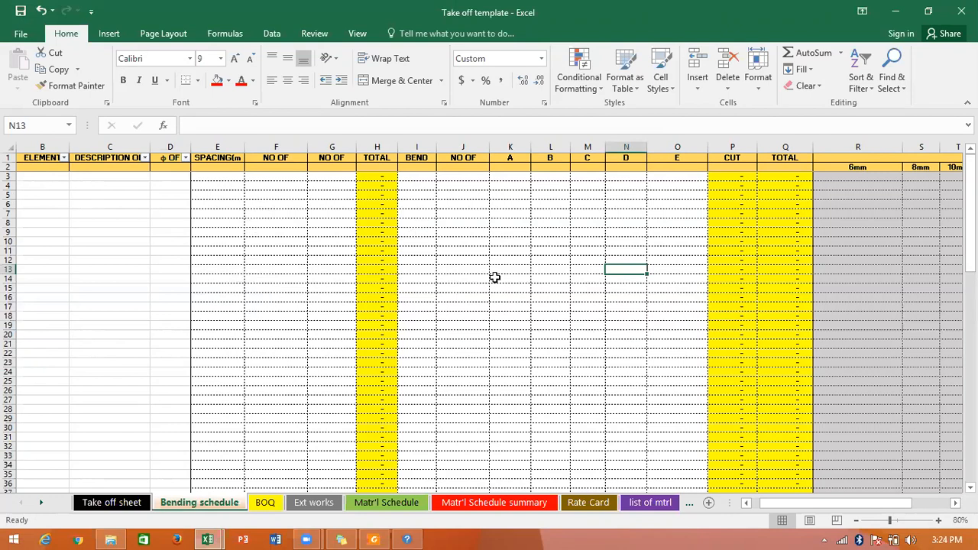
pyautogui.click(449, 279)
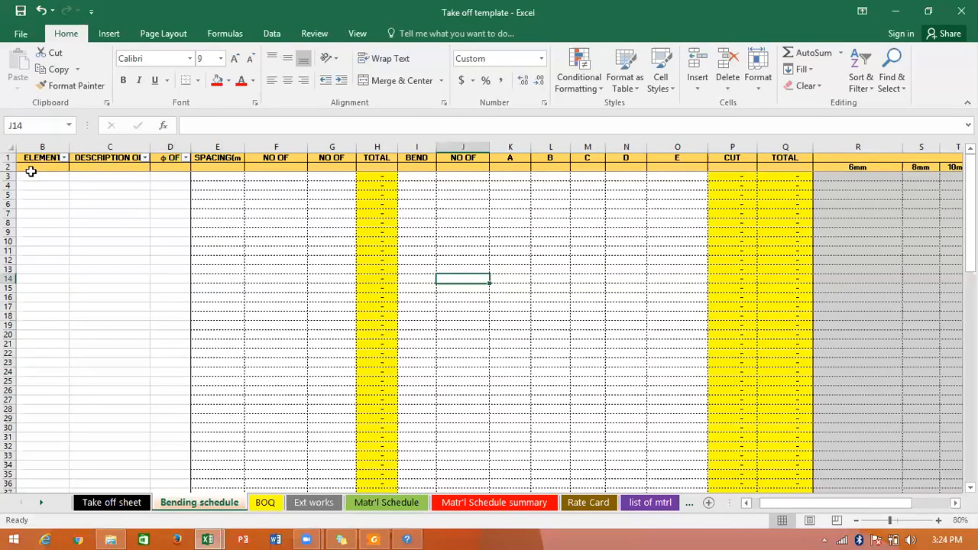
pyautogui.moveTo(32, 176); pyautogui.dragTo(32, 358)
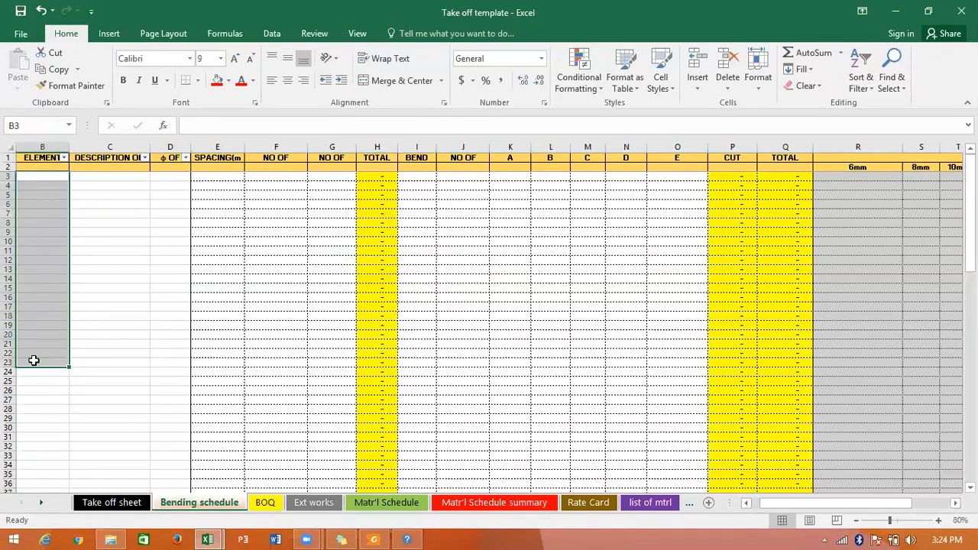
pyautogui.moveTo(115, 185); pyautogui.dragTo(140, 283)
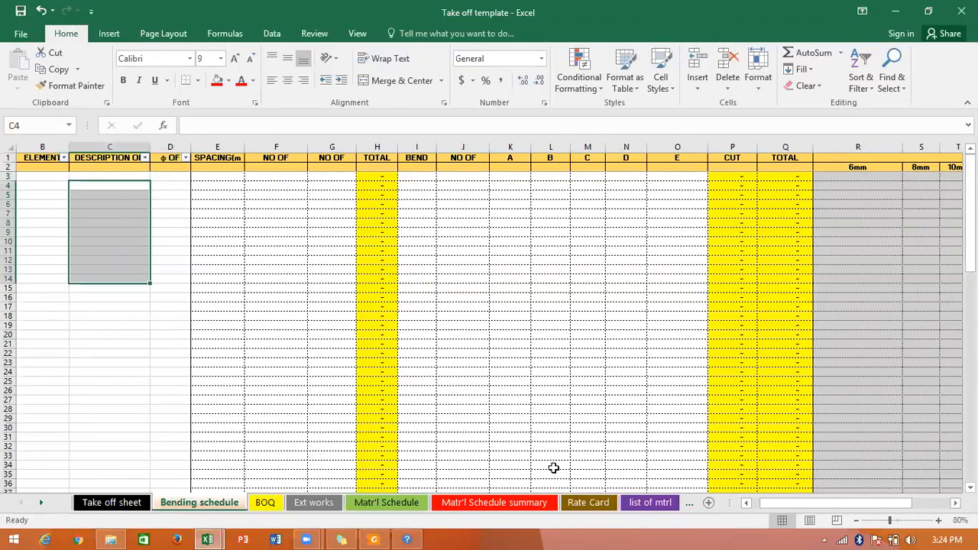
pyautogui.click(710, 513)
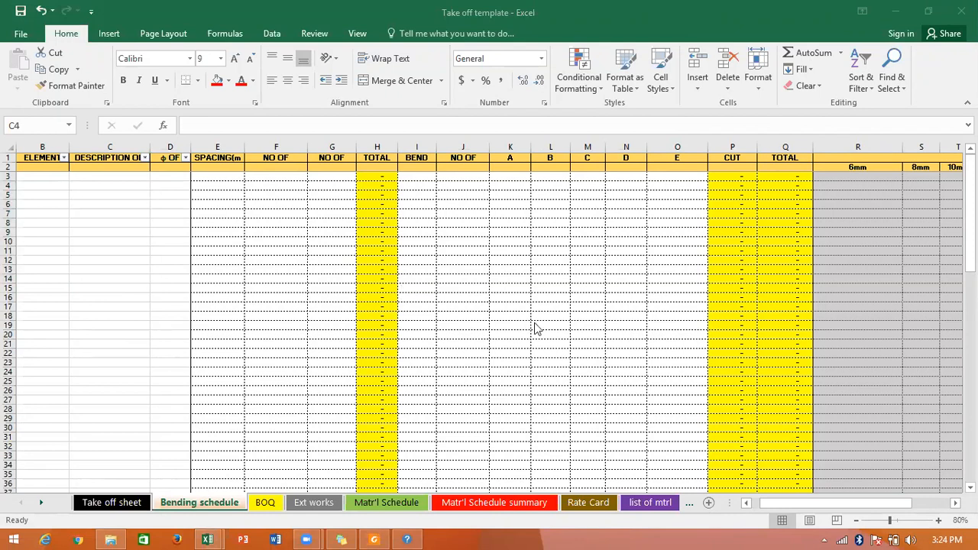
pyautogui.click(748, 511)
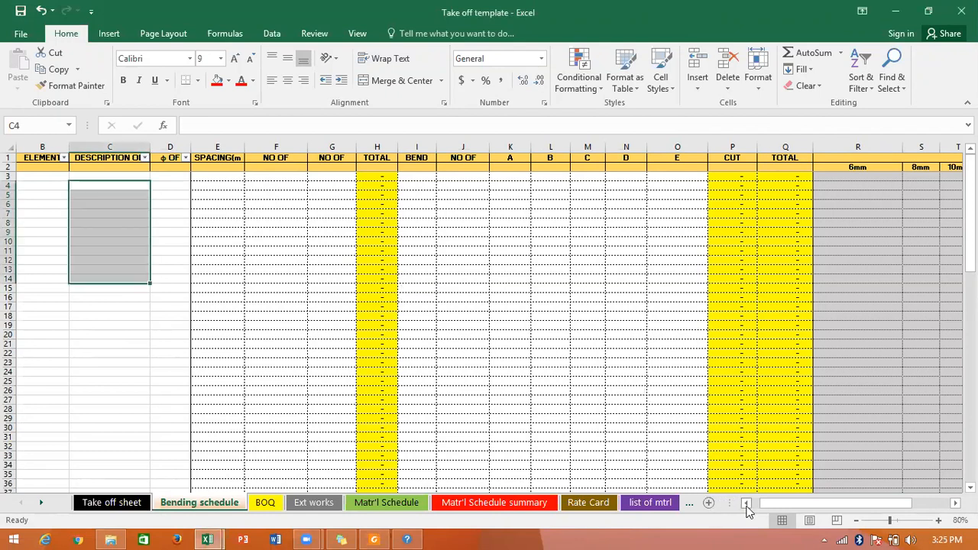
pyautogui.click(748, 506)
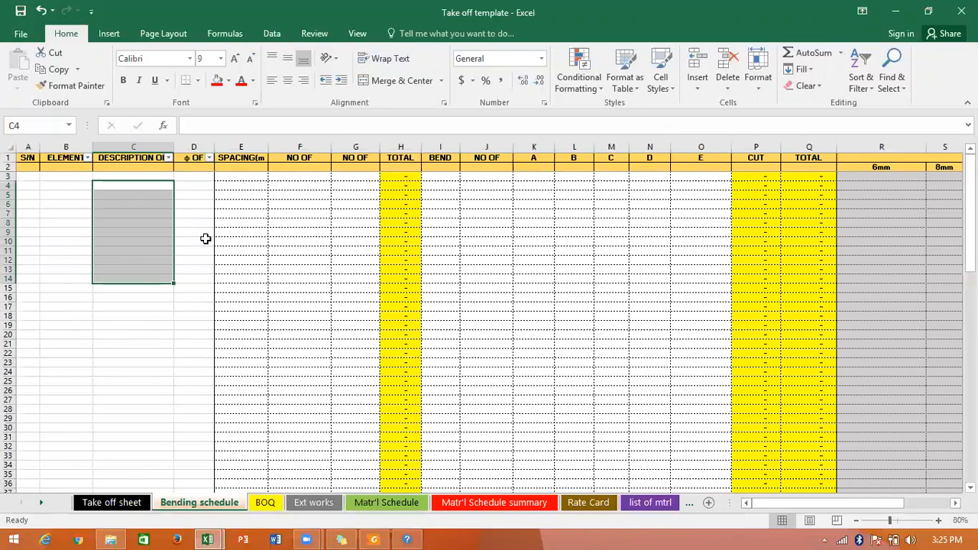
pyautogui.click(79, 180)
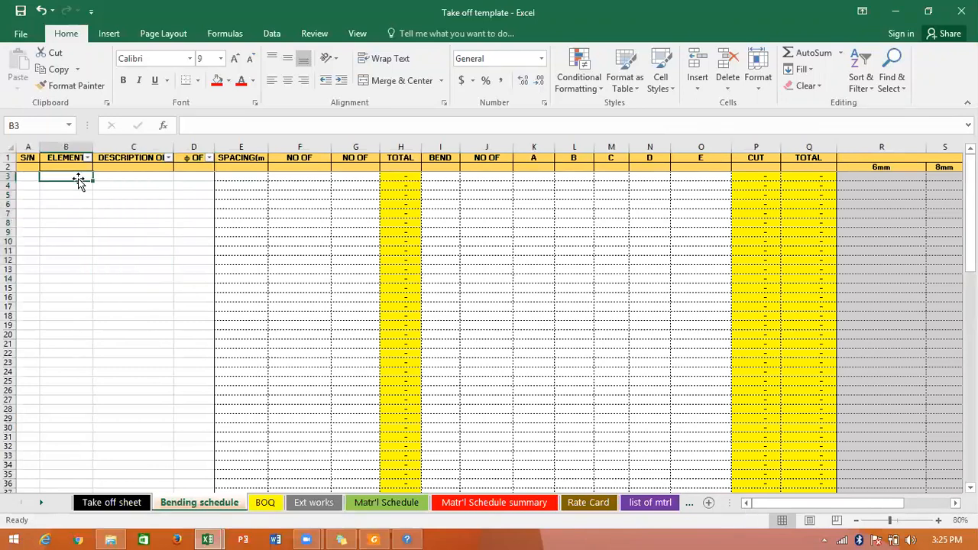
pyautogui.click(88, 158)
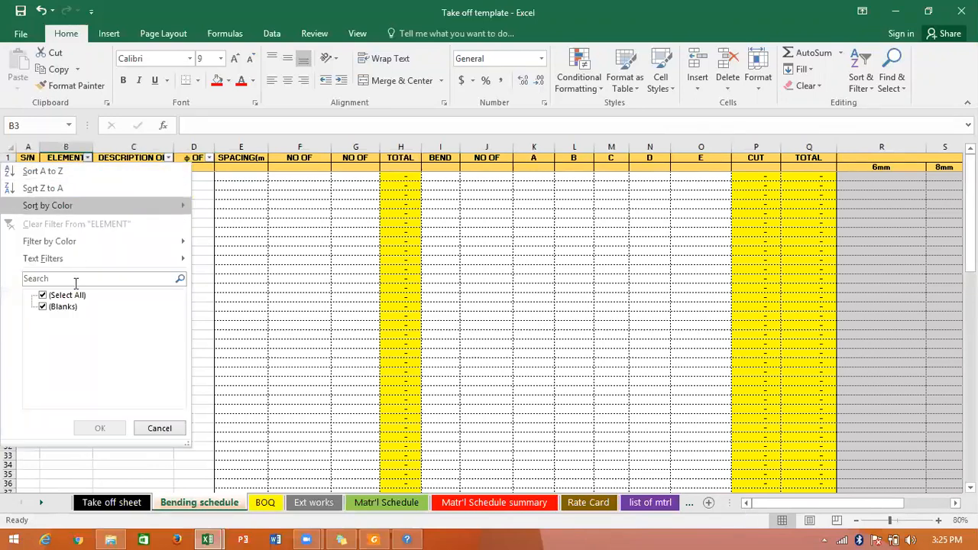
pyautogui.click(246, 318)
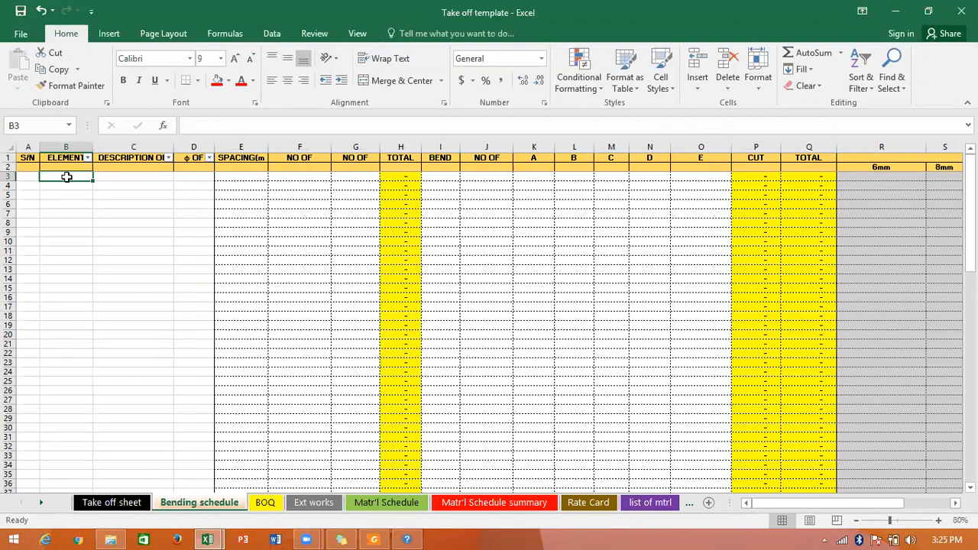
# Enter "fdn" in B3 and "base" in C3, and fill "fdn" down the ELEMENT column to B11.
pyautogui.write('fdn')
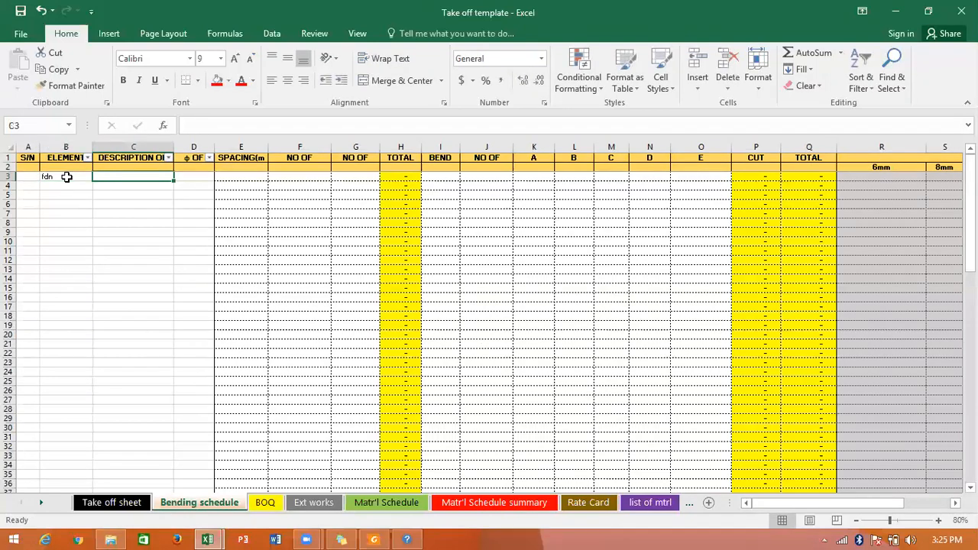
pyautogui.write('base')
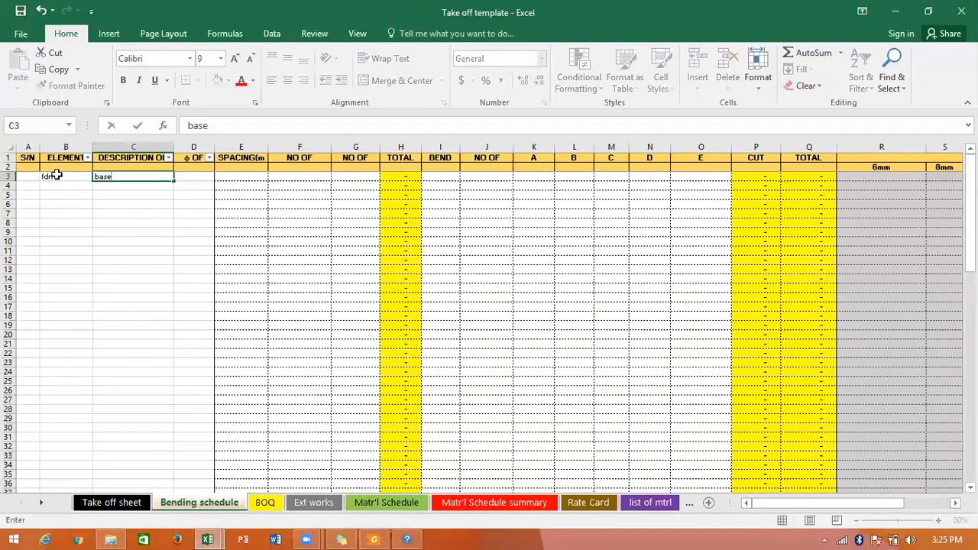
pyautogui.doubleClick(56, 175)
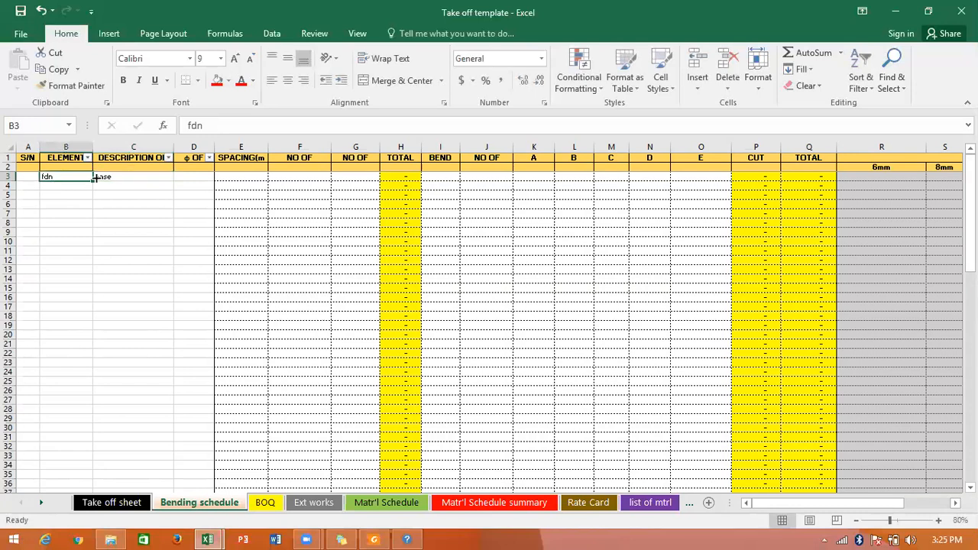
pyautogui.moveTo(92, 181); pyautogui.dragTo(84, 255)
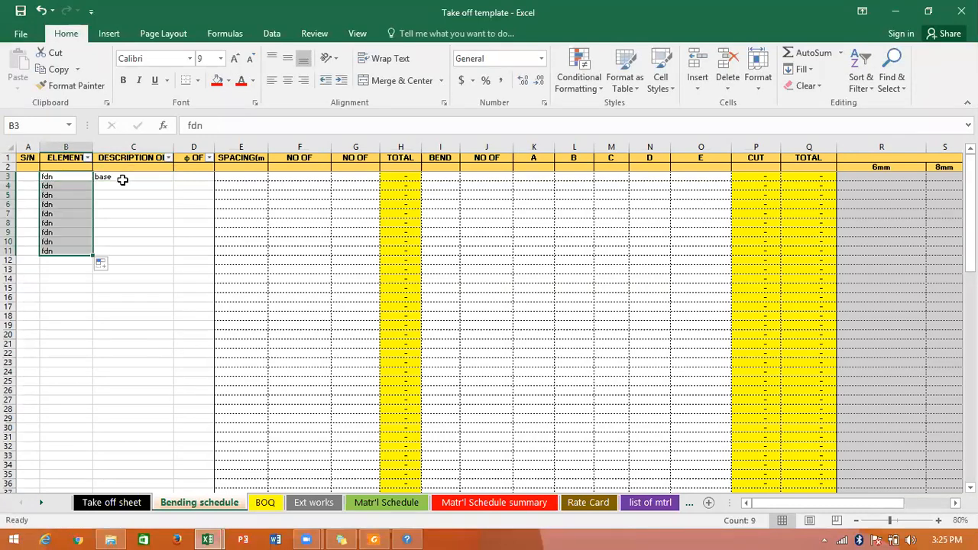
# Fill "base" down the description column to C9, keeping it only in C6:C9, and enter "col" in C3.
pyautogui.click(122, 179)
pyautogui.moveTo(172, 181); pyautogui.dragTo(170, 233)
pyautogui.click(156, 181)
pyautogui.write('col')
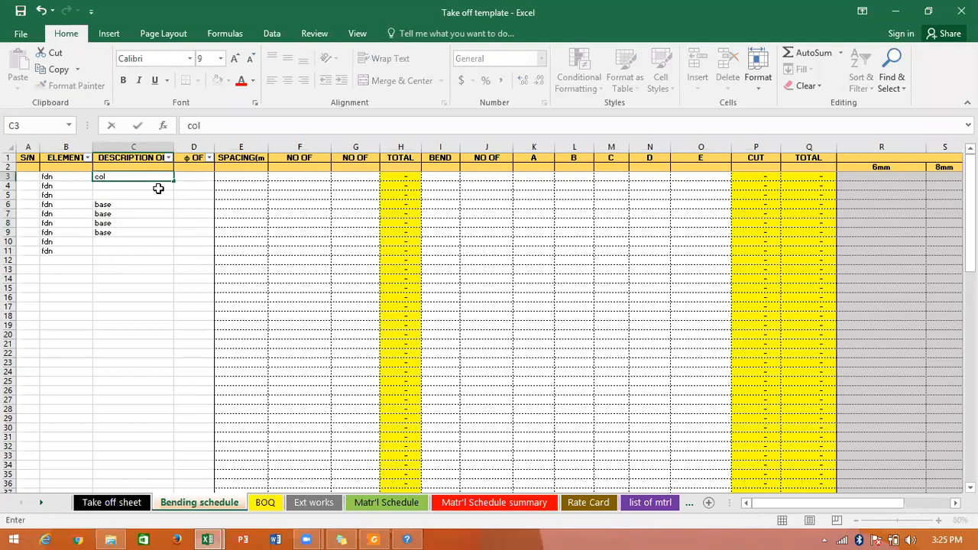
pyautogui.hotkey('ctrl', 'Return')
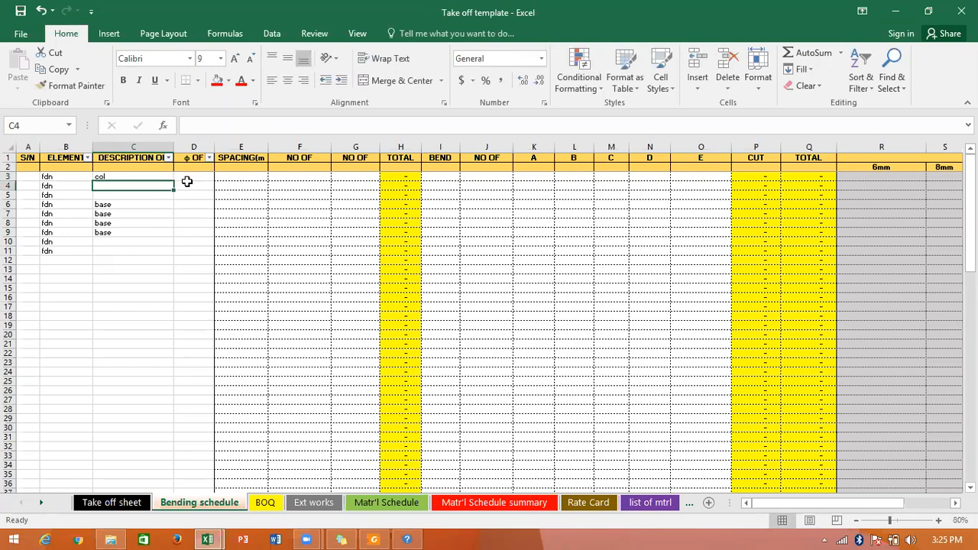
# Fill "col" down the description column to C5, and enter 1 member in F3 and 2 bars in G3.
pyautogui.moveTo(172, 180); pyautogui.dragTo(223, 178)
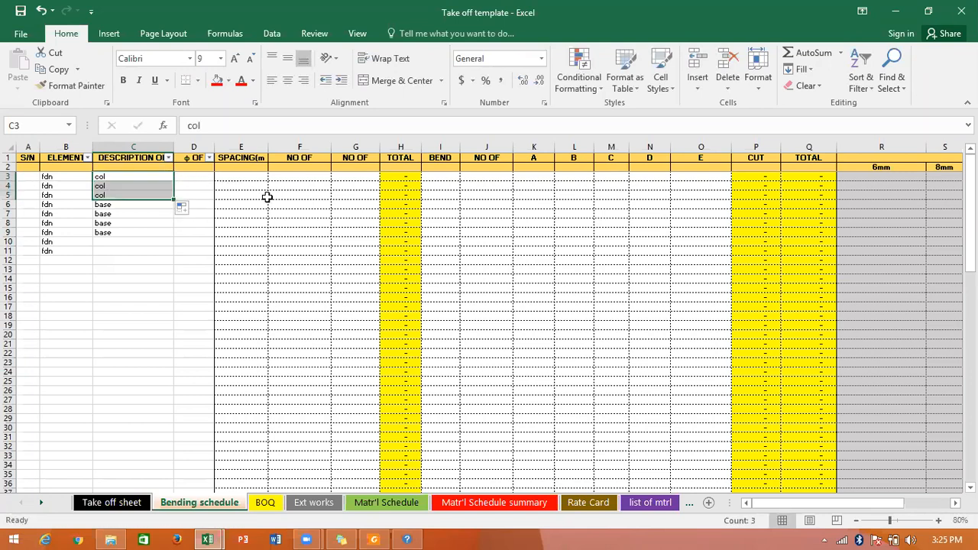
pyautogui.click(304, 180)
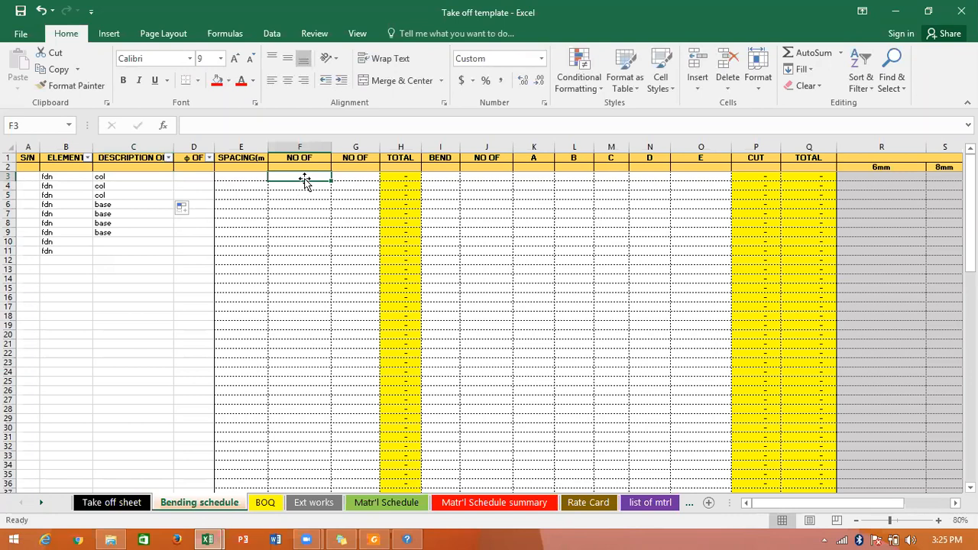
pyautogui.write('1')
pyautogui.click(355, 176)
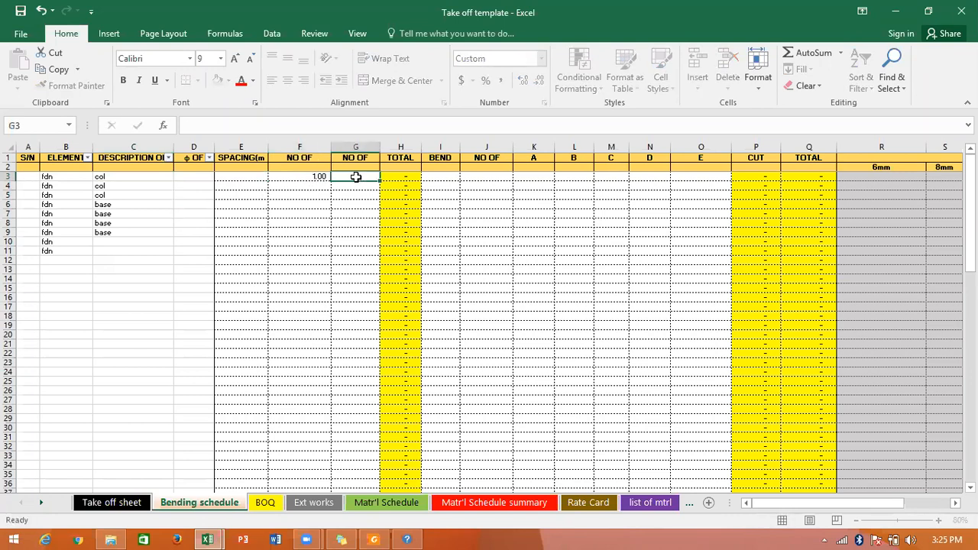
pyautogui.click(362, 157)
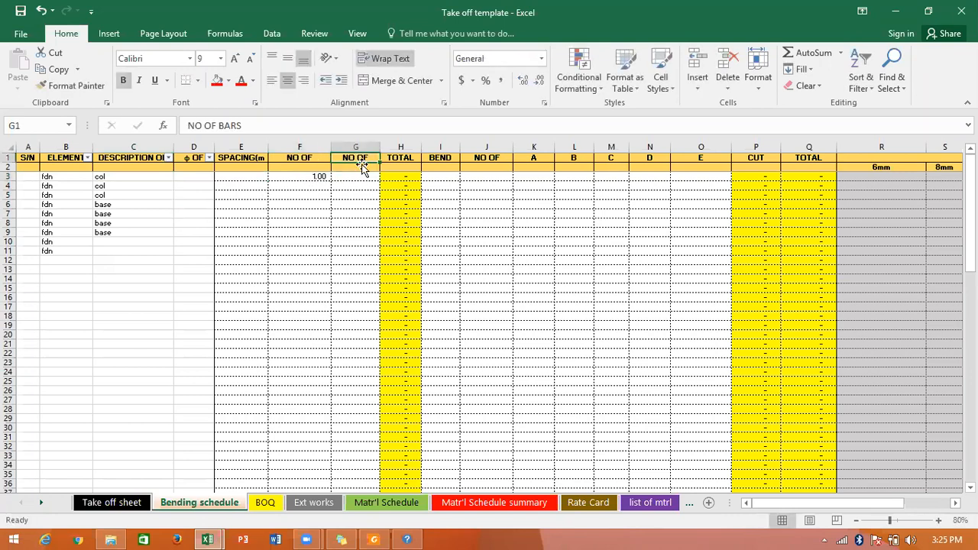
pyautogui.click(364, 175)
pyautogui.write('2')
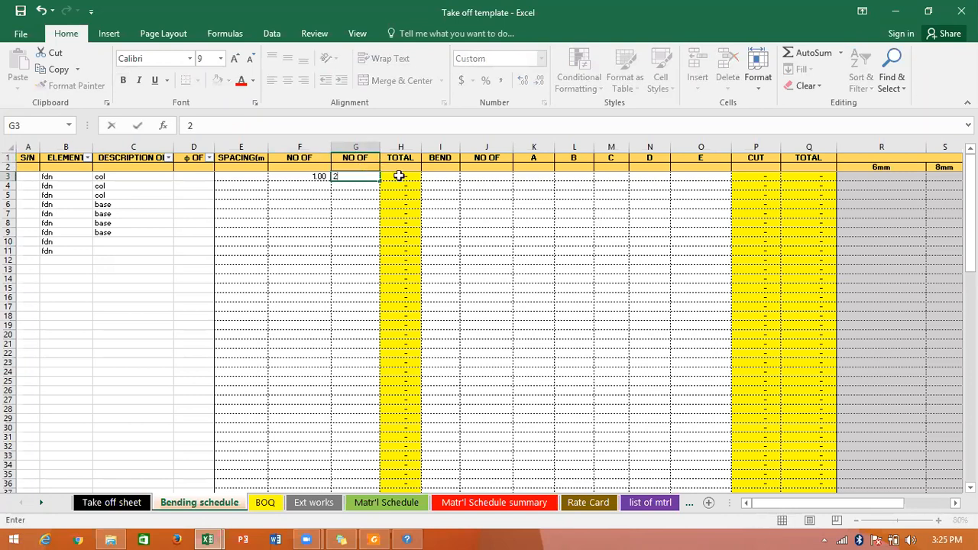
# Enter a bend length of 300 in I3 and 1 as the number of bends in J3.
pyautogui.click(432, 177)
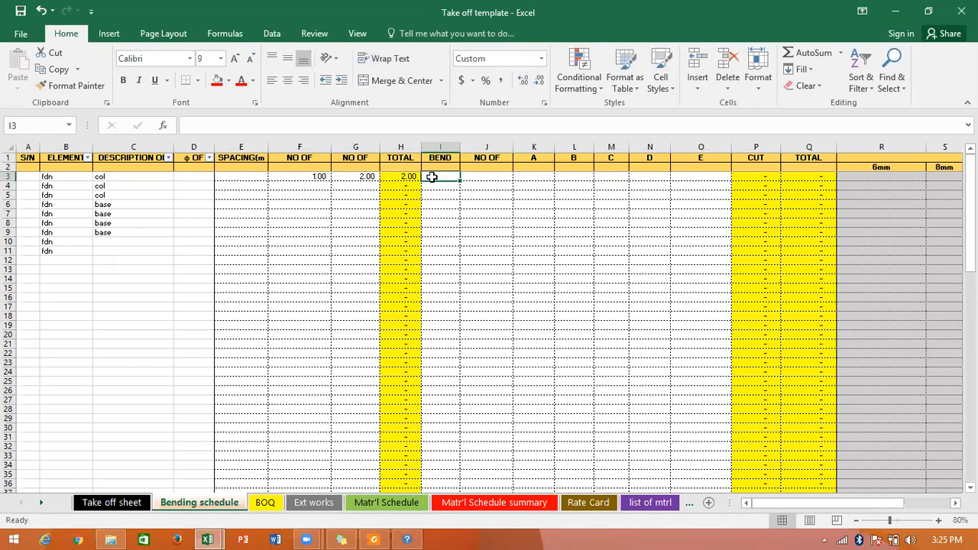
pyautogui.write('0')
pyautogui.press('BackSpace')
pyautogui.press('BackSpace')
pyautogui.write('500')
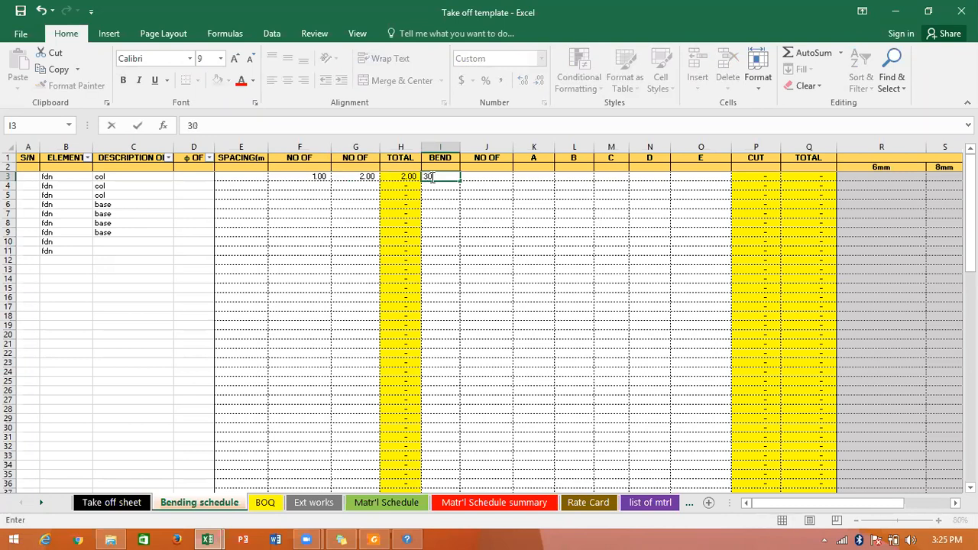
pyautogui.press('Tab')
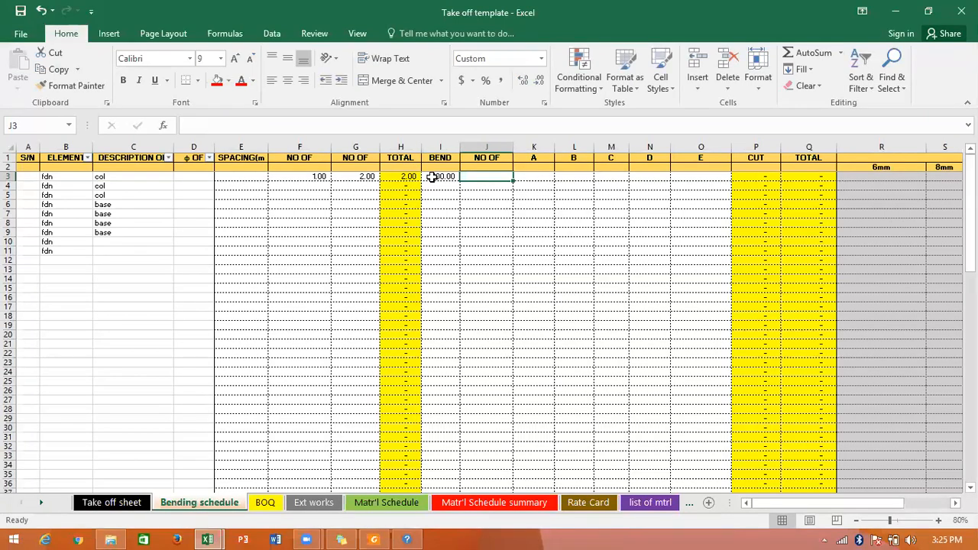
pyautogui.click(487, 158)
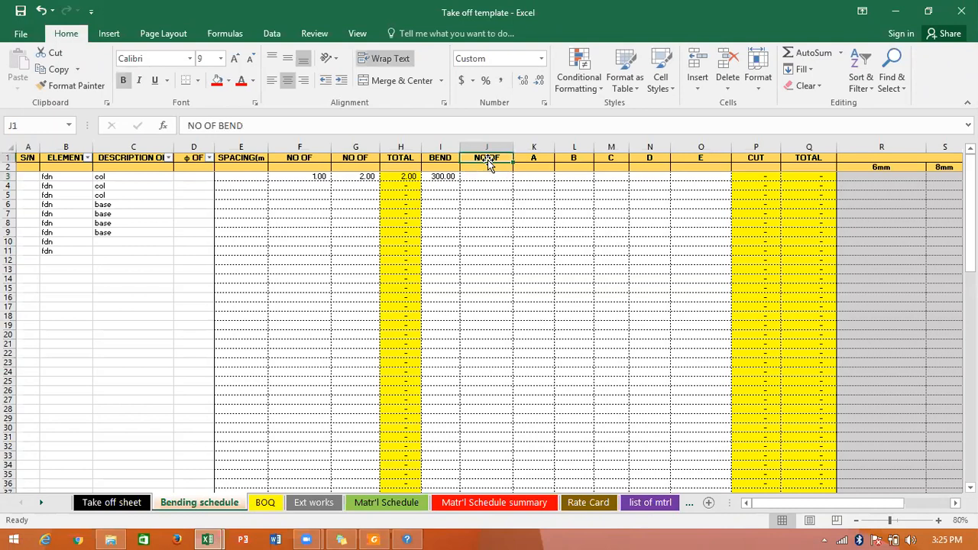
pyautogui.click(486, 179)
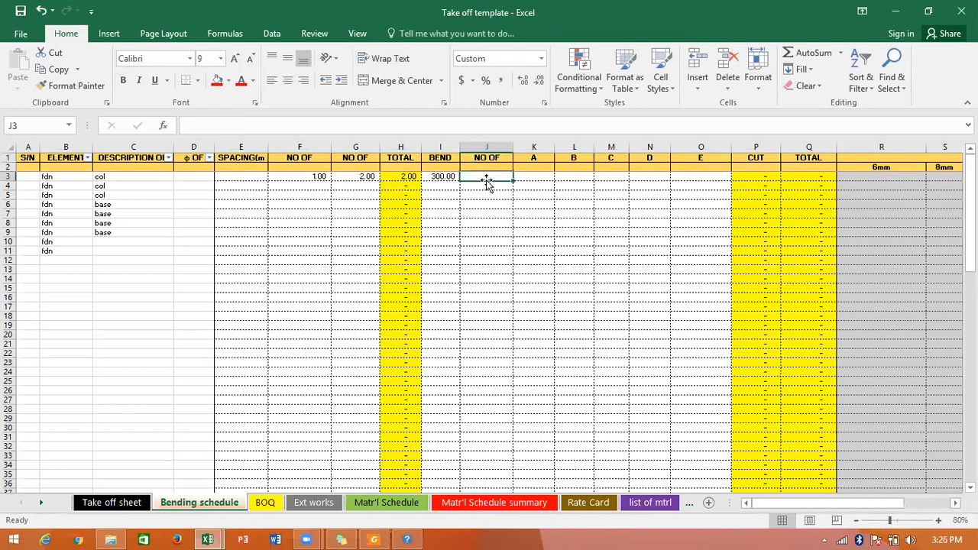
pyautogui.write('1')
pyautogui.click(524, 179)
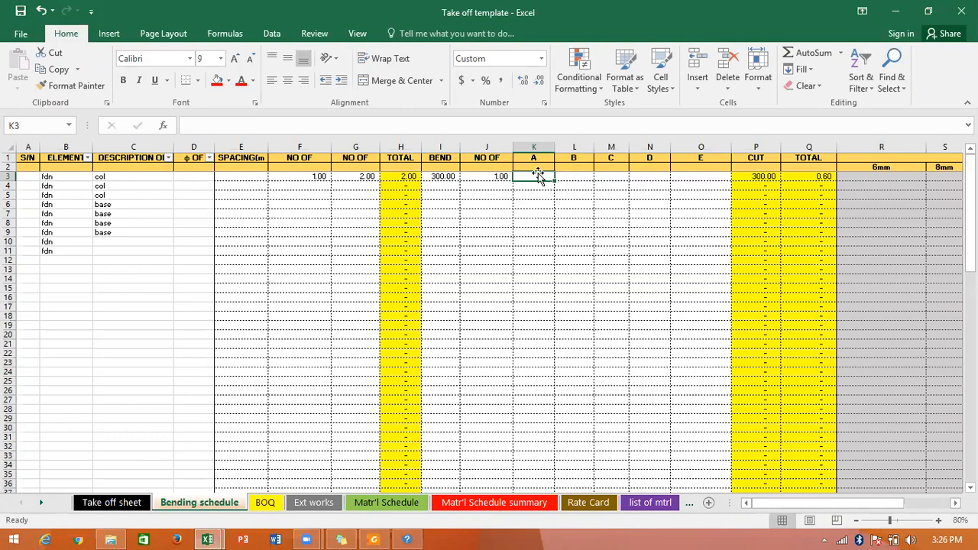
# Recheck the members and bars columns for the first column row, and set the number of bars in G3 to 4.
pyautogui.click(165, 177)
pyautogui.click(298, 179)
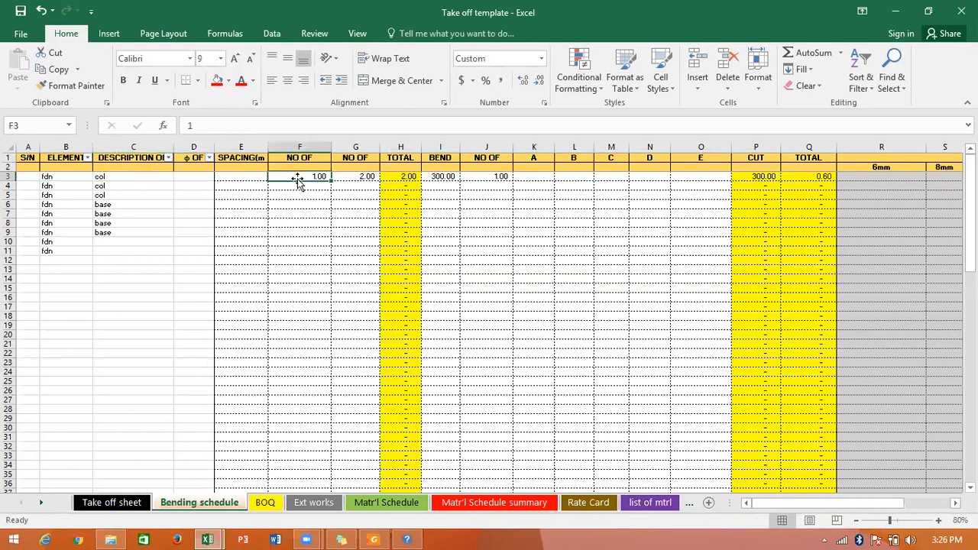
pyautogui.click(314, 159)
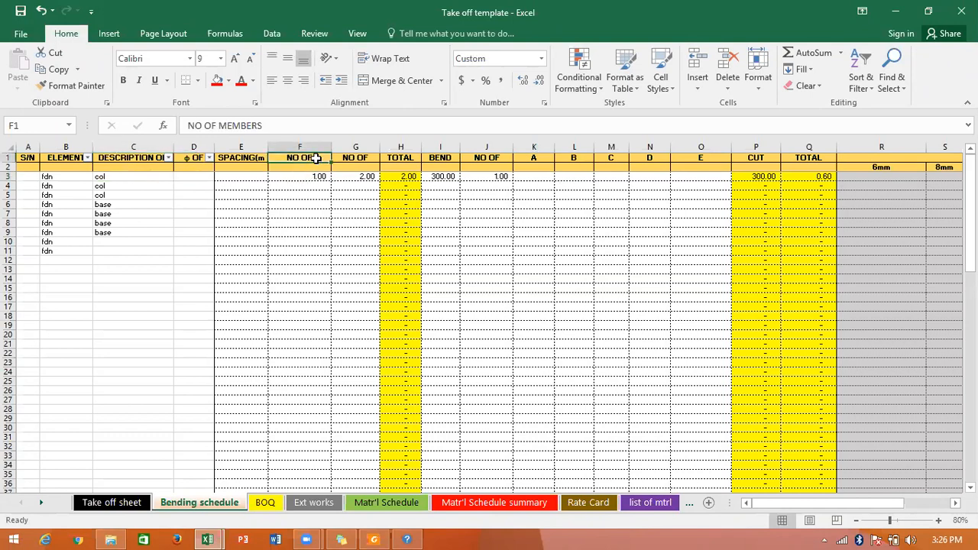
pyautogui.click(316, 175)
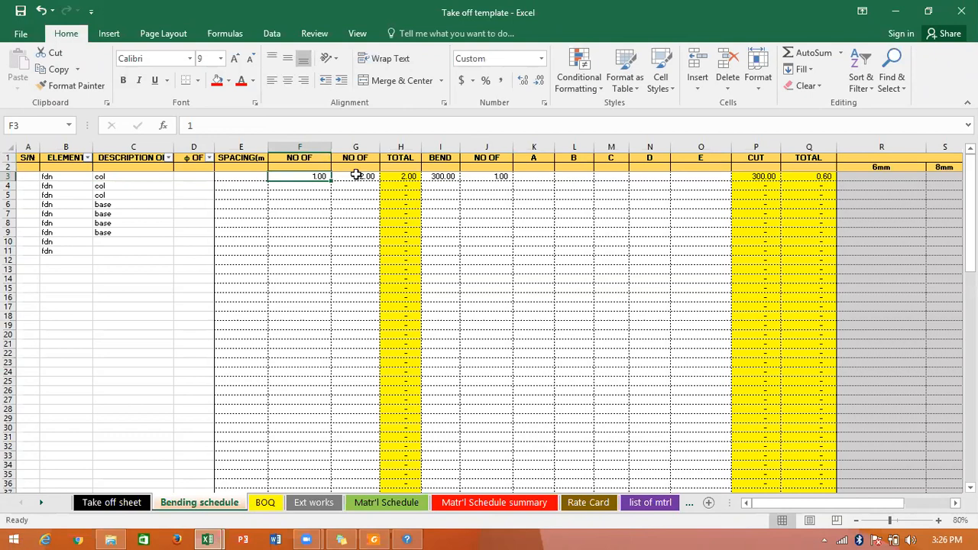
pyautogui.click(356, 175)
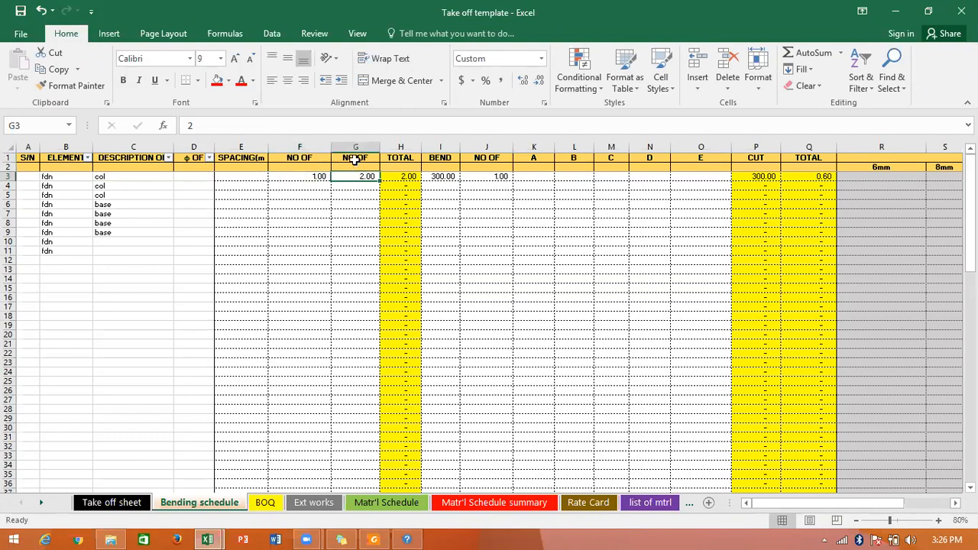
pyautogui.click(356, 159)
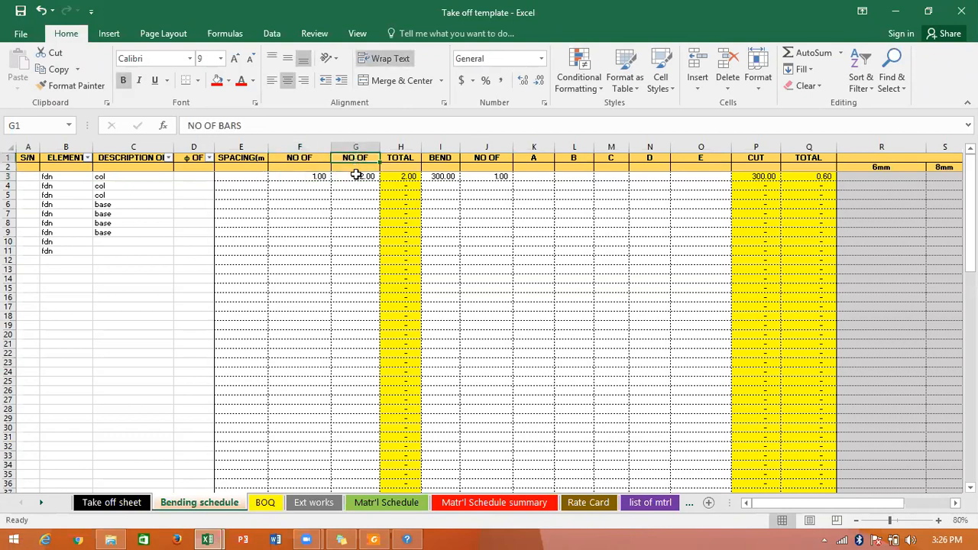
pyautogui.click(356, 175)
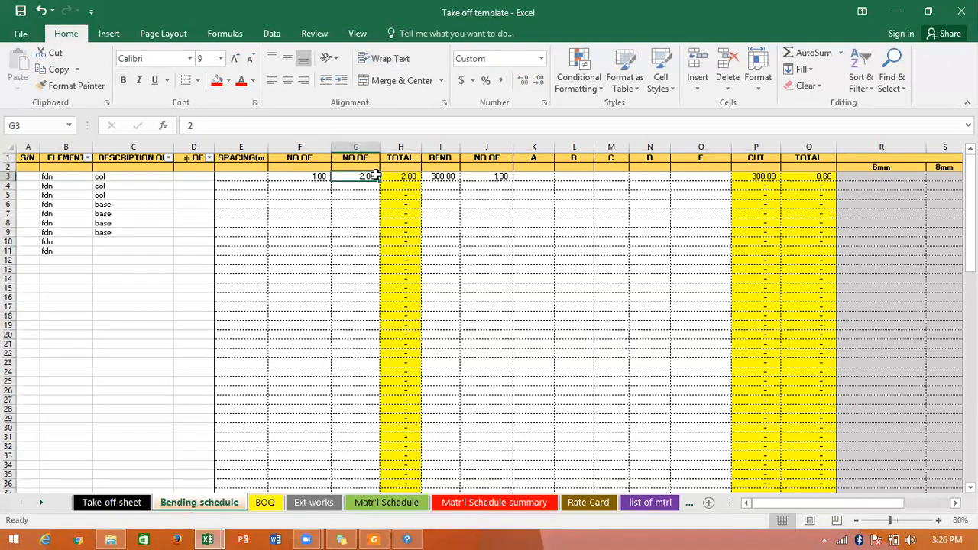
pyautogui.click(329, 175)
pyautogui.click(339, 175)
pyautogui.write('4')
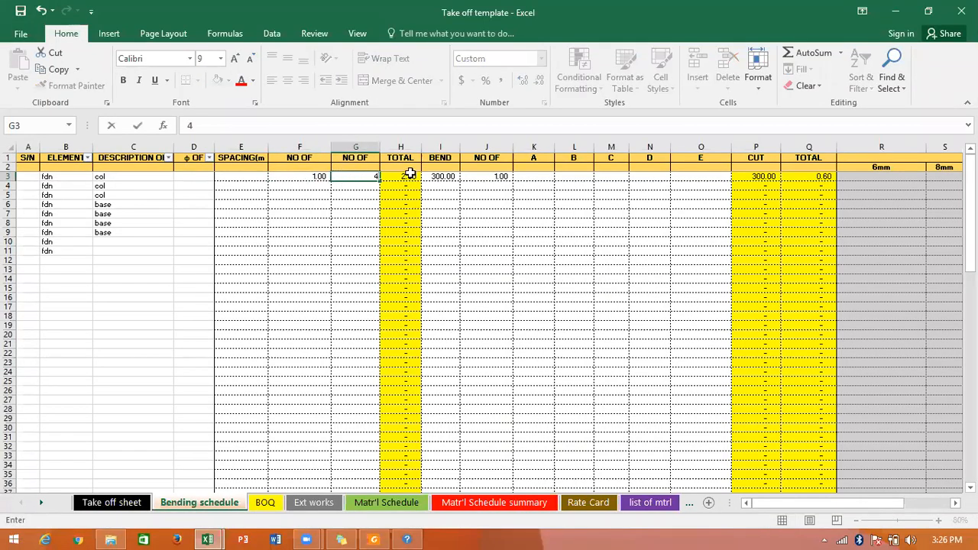
pyautogui.click(408, 175)
# Enter 1200 for dimension A in K3 and 750 for dimension B in L3, and inspect row 3's CUT and TOTAL formulas.
pyautogui.click(430, 177)
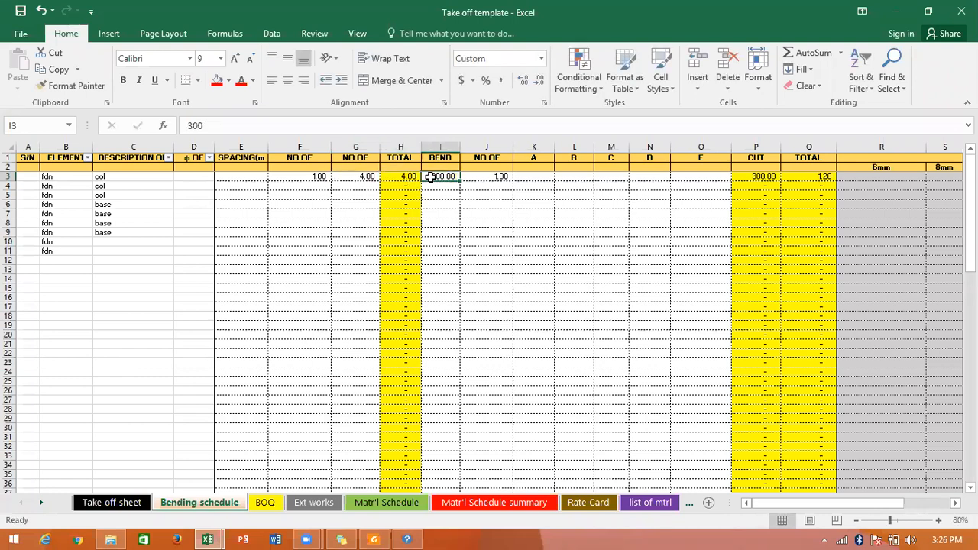
pyautogui.click(476, 176)
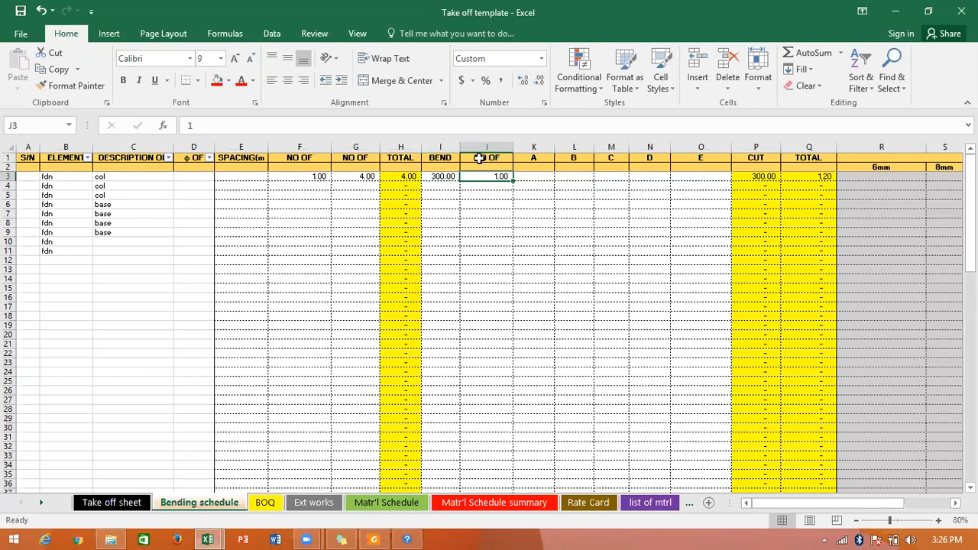
pyautogui.click(479, 158)
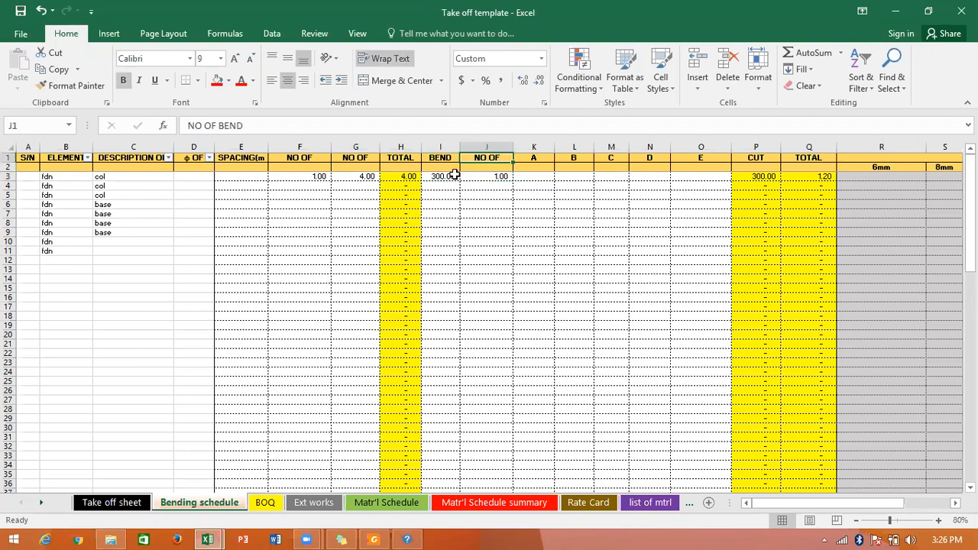
pyautogui.click(463, 176)
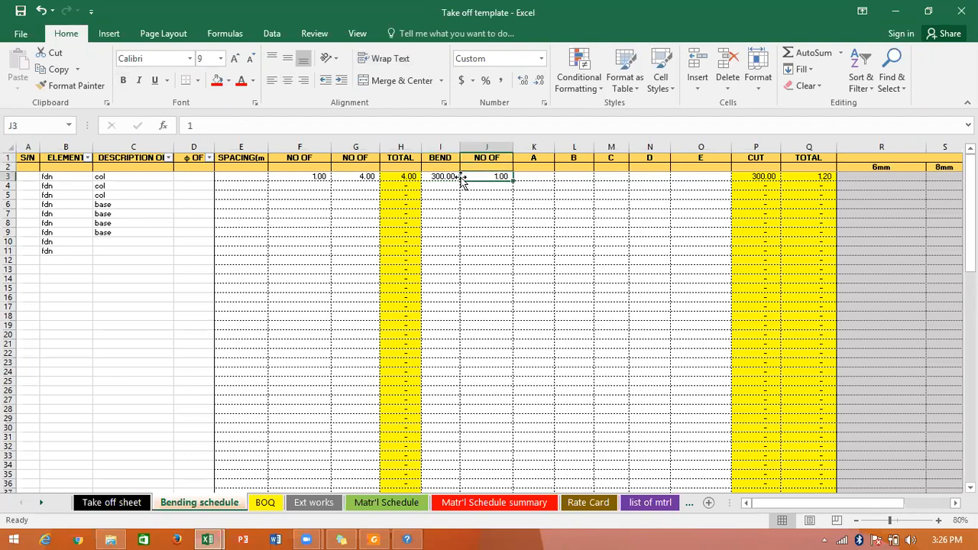
pyautogui.click(549, 177)
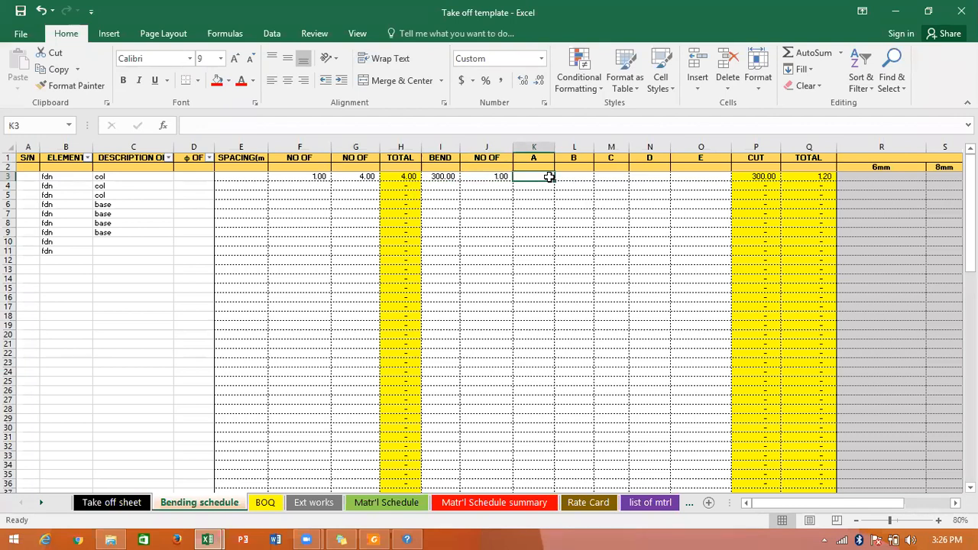
pyautogui.write('1200')
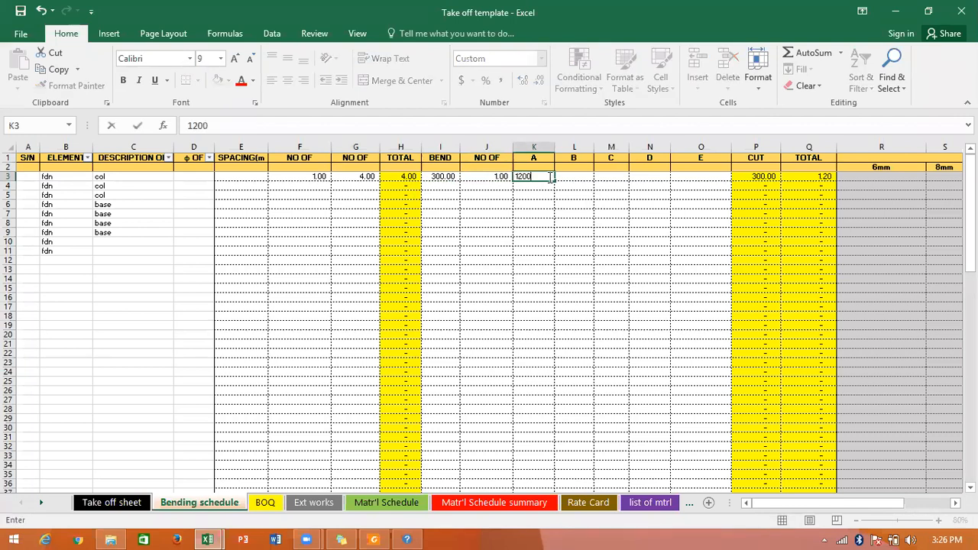
pyautogui.press('Tab')
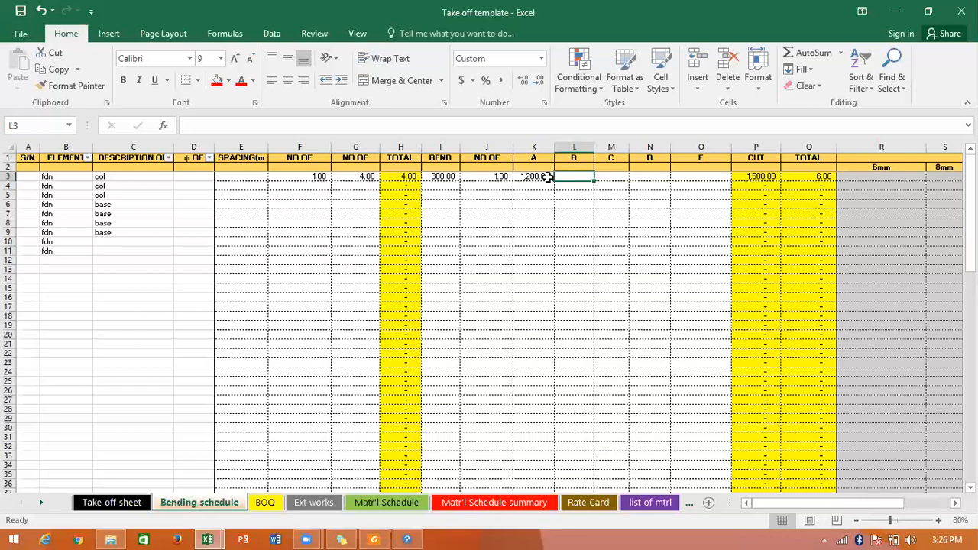
pyautogui.write('750')
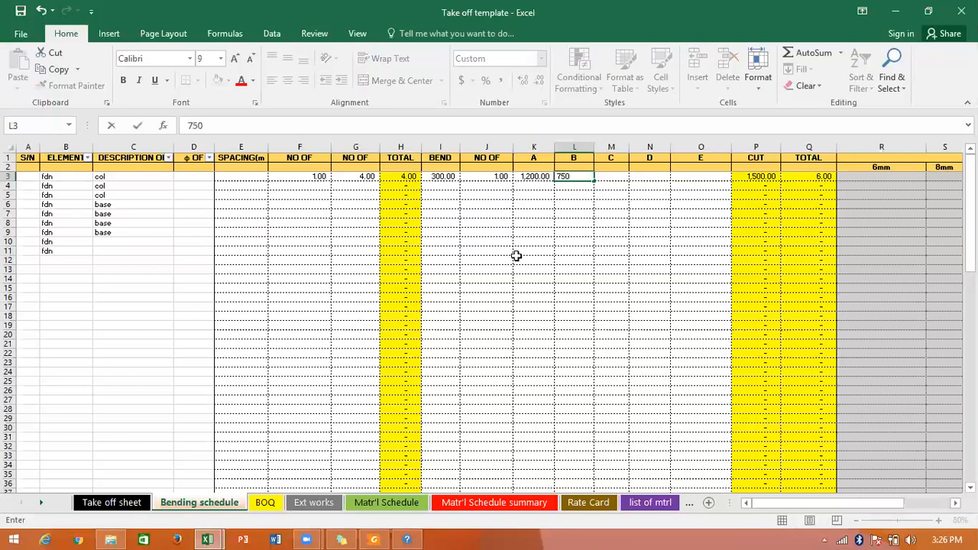
pyautogui.click(517, 256)
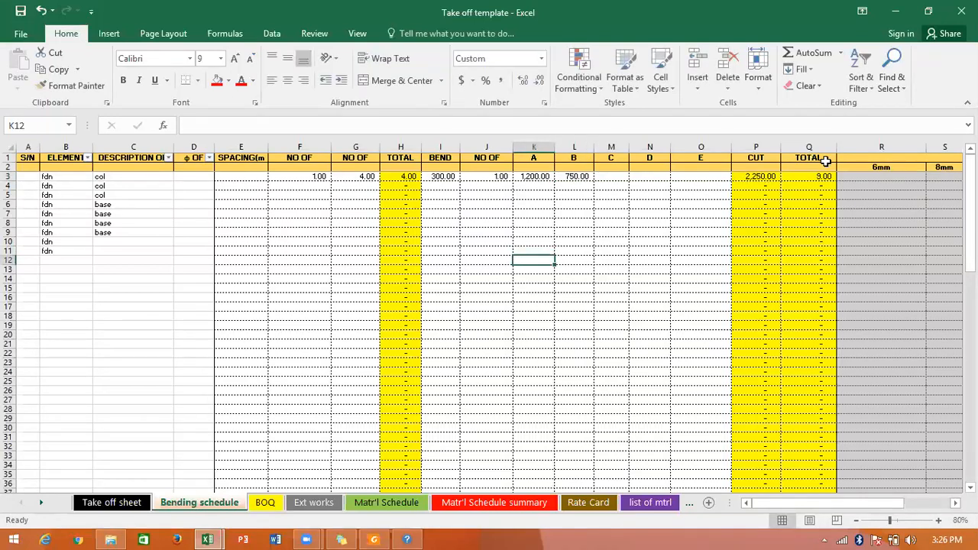
pyautogui.click(771, 177)
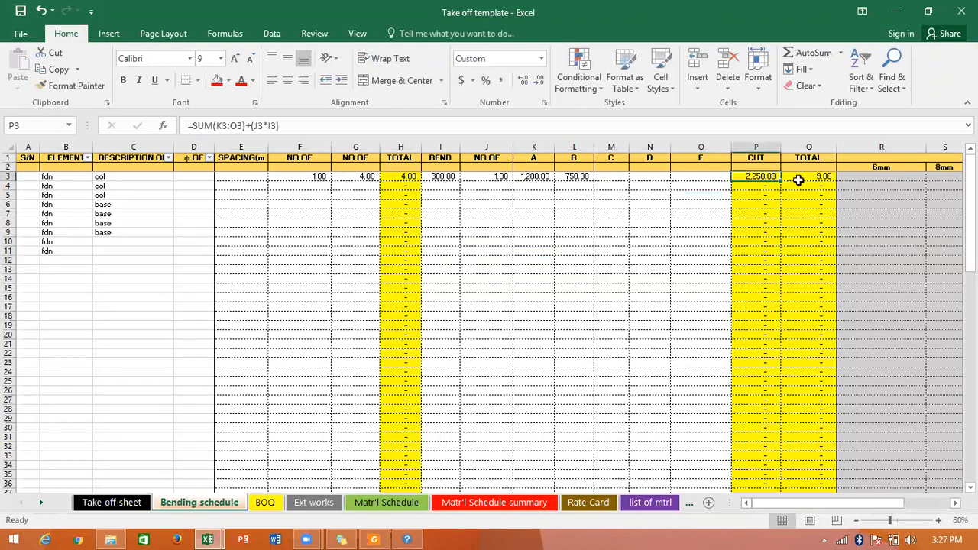
pyautogui.click(801, 180)
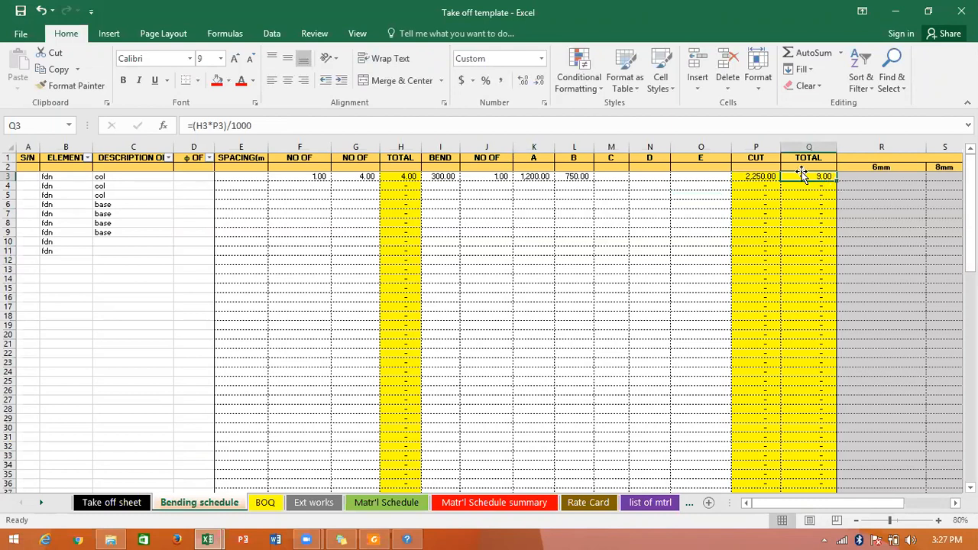
# Enter bar diameters of 16 in D3 and 12 in D4.
pyautogui.click(176, 176)
pyautogui.write('1')
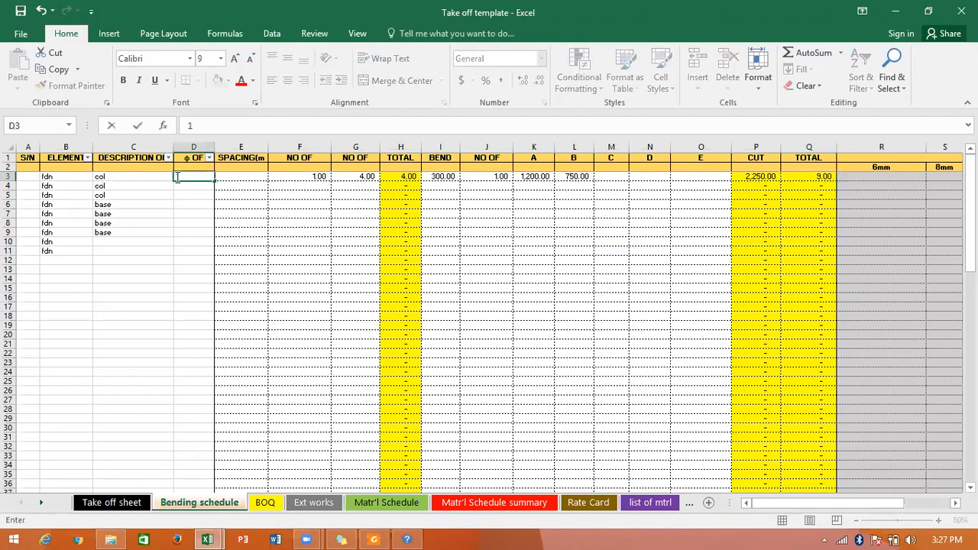
pyautogui.write('6')
pyautogui.press('Return')
pyautogui.write('12')
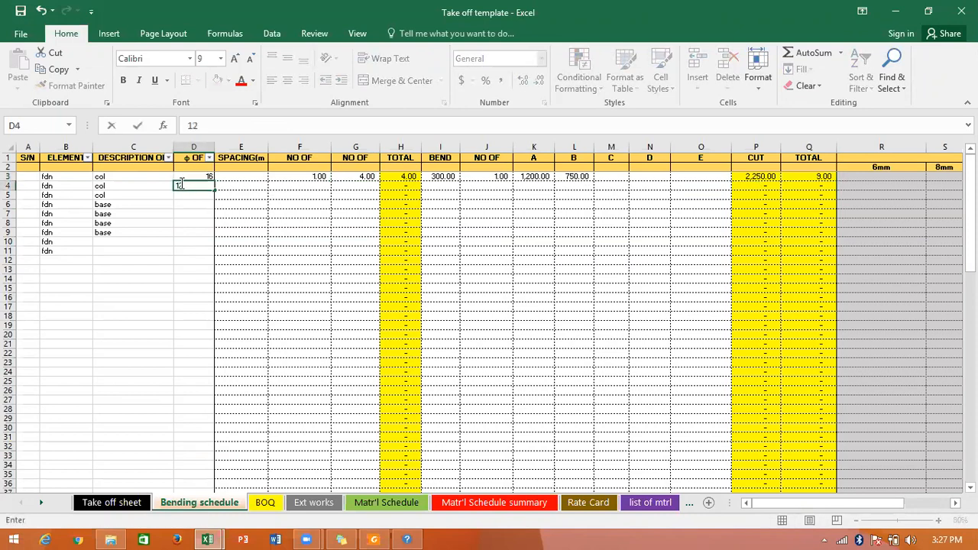
pyautogui.press('Left')
pyautogui.press('Left')
pyautogui.press('Left')
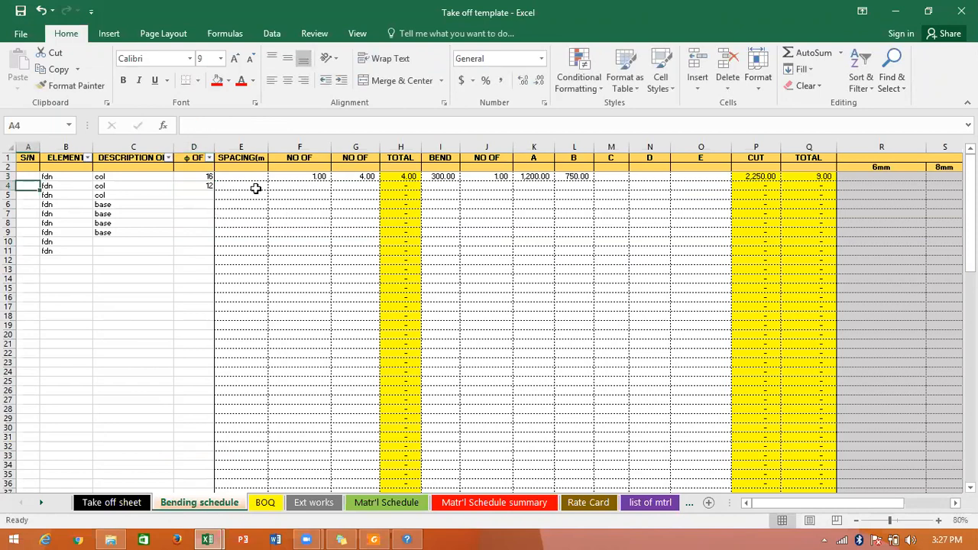
# Fill the first row's member, bar, bend and dimension values in F3:L3 down to row 9.
pyautogui.moveTo(325, 178); pyautogui.dragTo(589, 192)
pyautogui.click(536, 236)
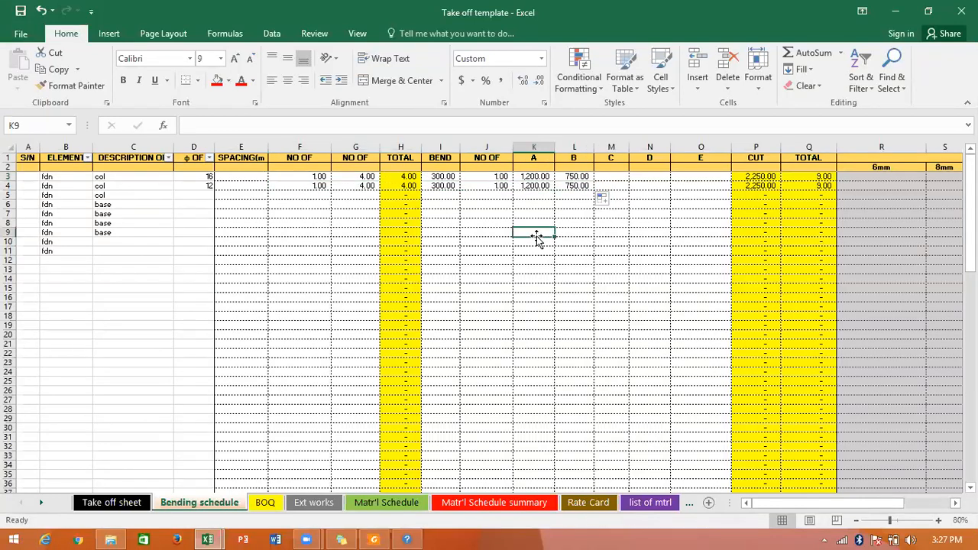
pyautogui.click(319, 186)
pyautogui.moveTo(343, 185); pyautogui.dragTo(593, 236)
pyautogui.click(302, 278)
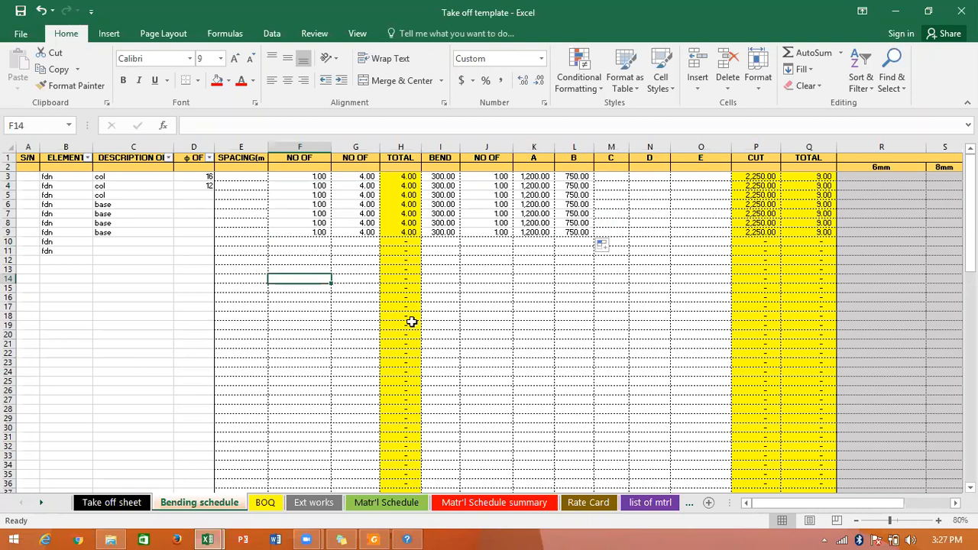
pyautogui.click(857, 520)
pyautogui.click(856, 520)
pyautogui.click(857, 520)
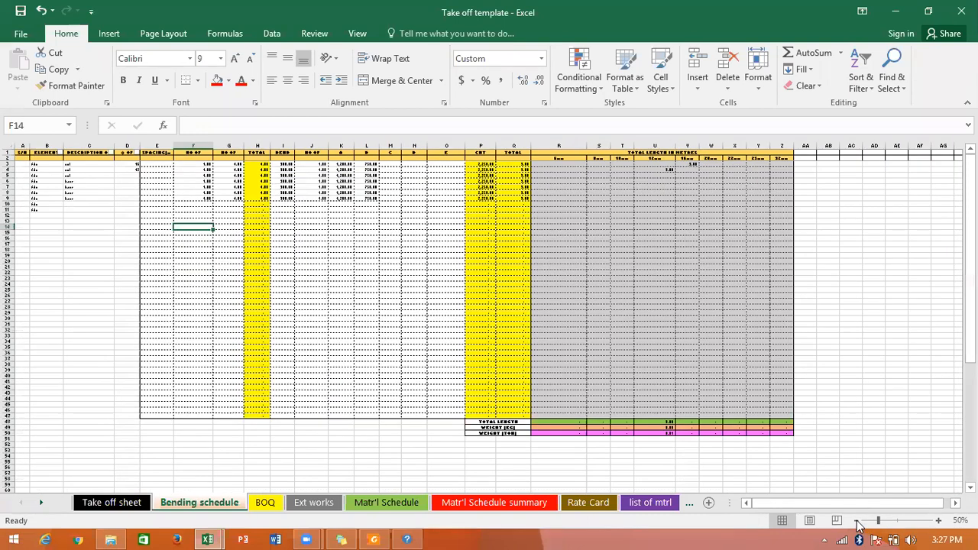
# Enter bar diameters of 8 in D5 and 10 in D6 of the bending schedule.
pyautogui.click(940, 520)
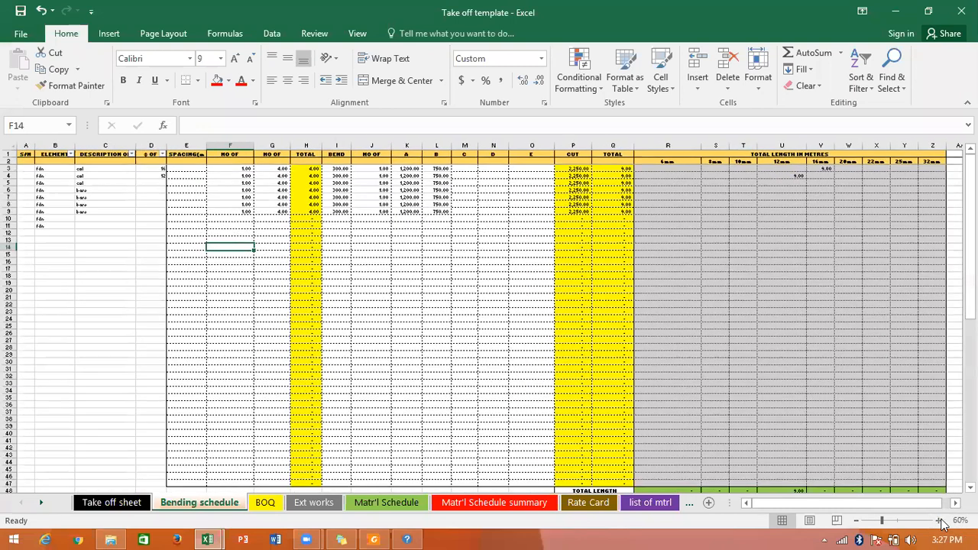
pyautogui.click(142, 180)
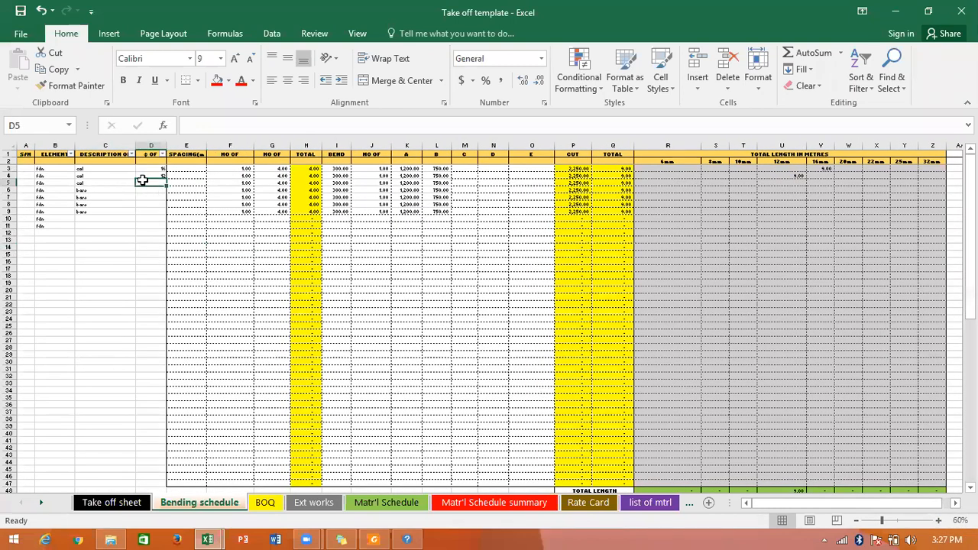
pyautogui.write('8')
pyautogui.press('Return')
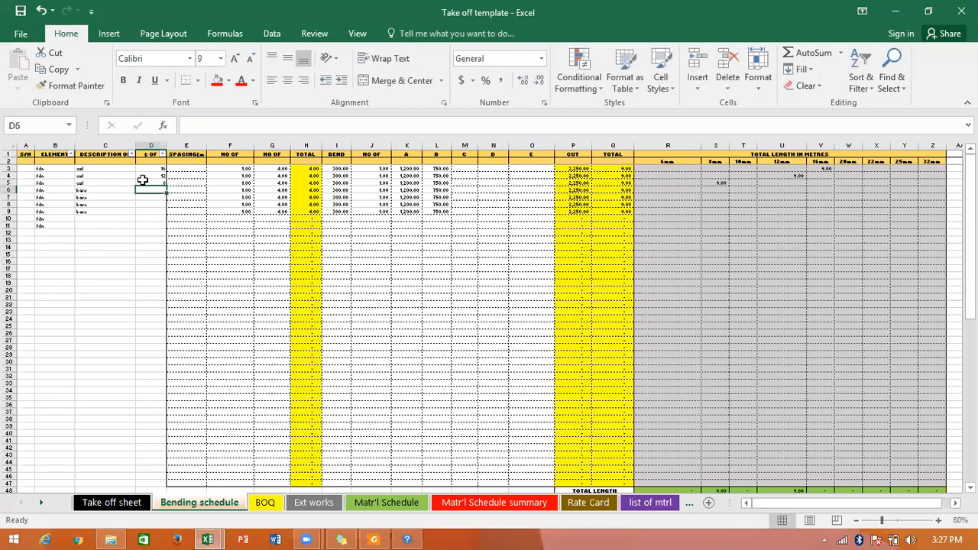
pyautogui.write('10')
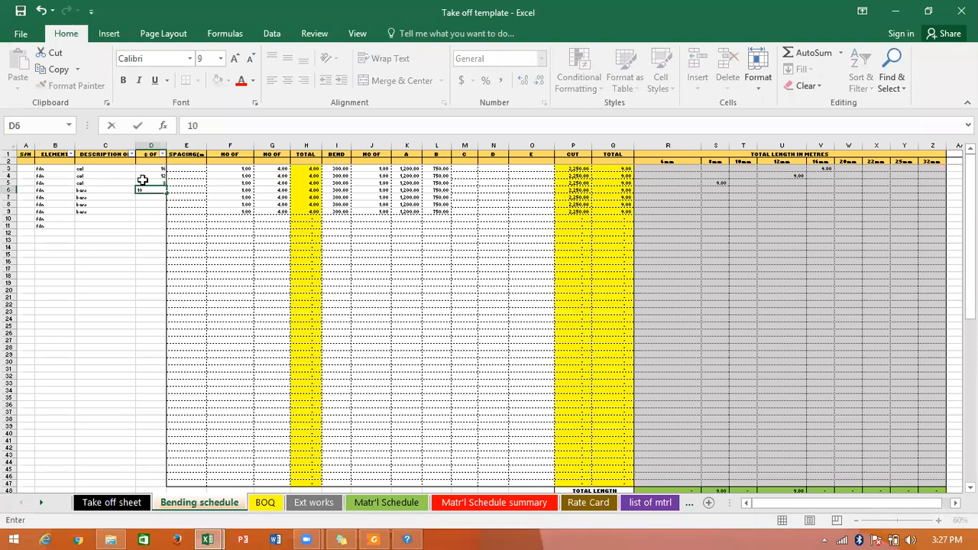
pyautogui.press('Return')
pyautogui.press('Return')
# Enter bar diameters of 10 in D8, 8 in D9 and 25 in D7.
pyautogui.write('10')
pyautogui.press('Return')
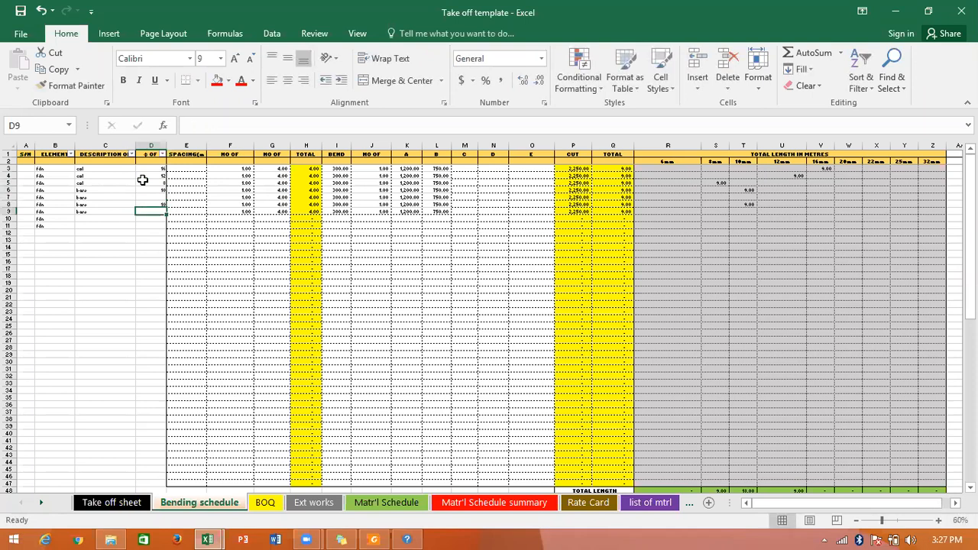
pyautogui.write('8')
pyautogui.press('Return')
pyautogui.press('Up')
pyautogui.press('Up')
pyautogui.press('Up')
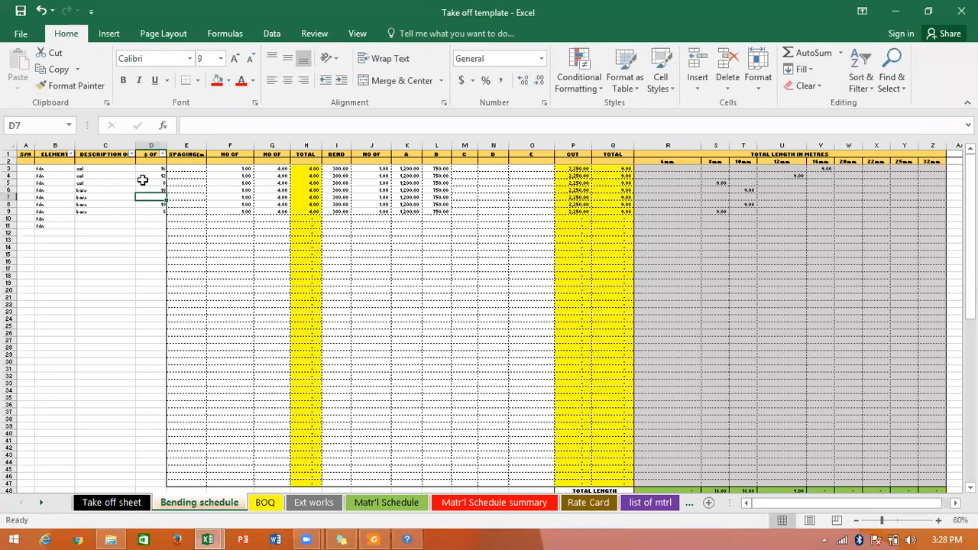
pyautogui.write('25')
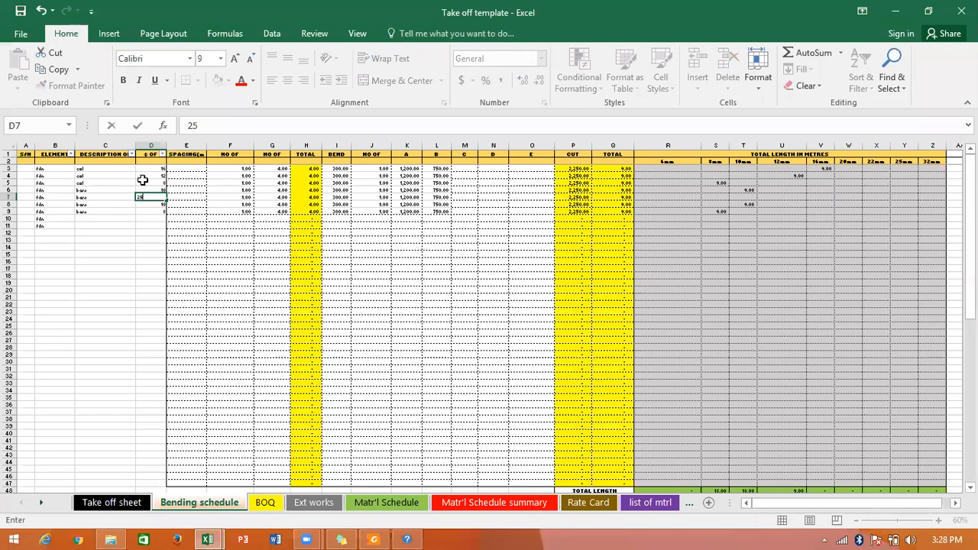
pyautogui.press('Return')
# Examine how each row's total length is distributed across the 8mm to 32mm diameter columns under TOTAL LENGTH IN METRES.
pyautogui.moveTo(879, 520); pyautogui.dragTo(887, 520)
pyautogui.click(930, 502)
pyautogui.click(938, 520)
pyautogui.click(940, 521)
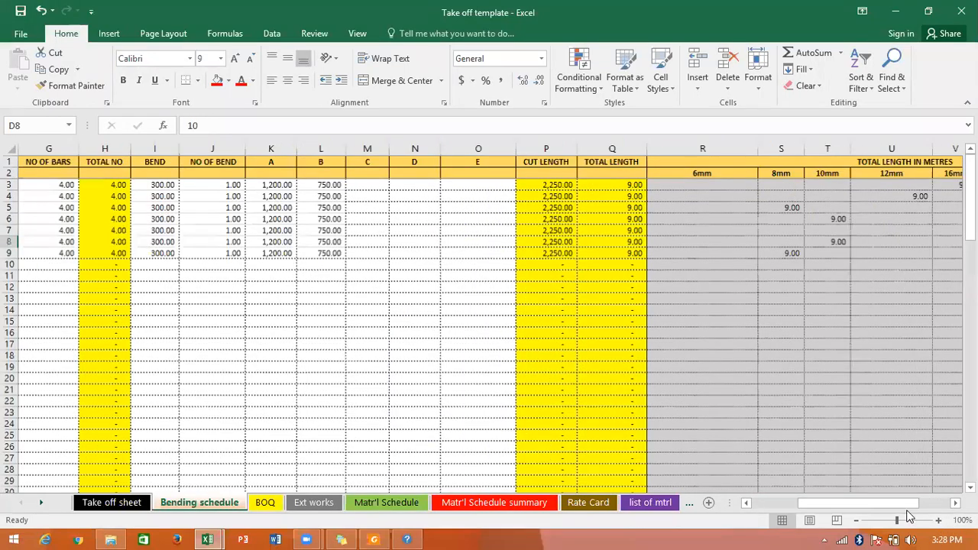
pyautogui.hscroll(2, 871, 386)
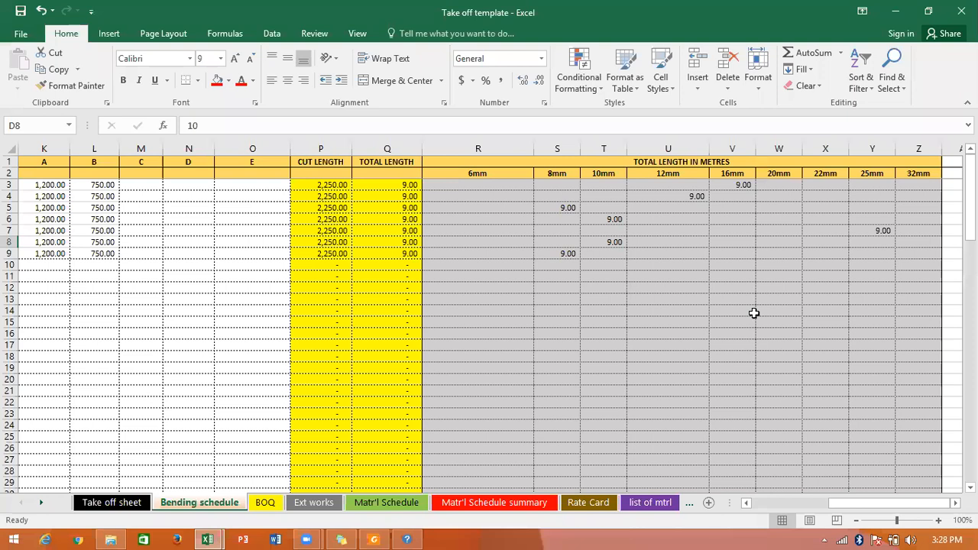
pyautogui.click(557, 208)
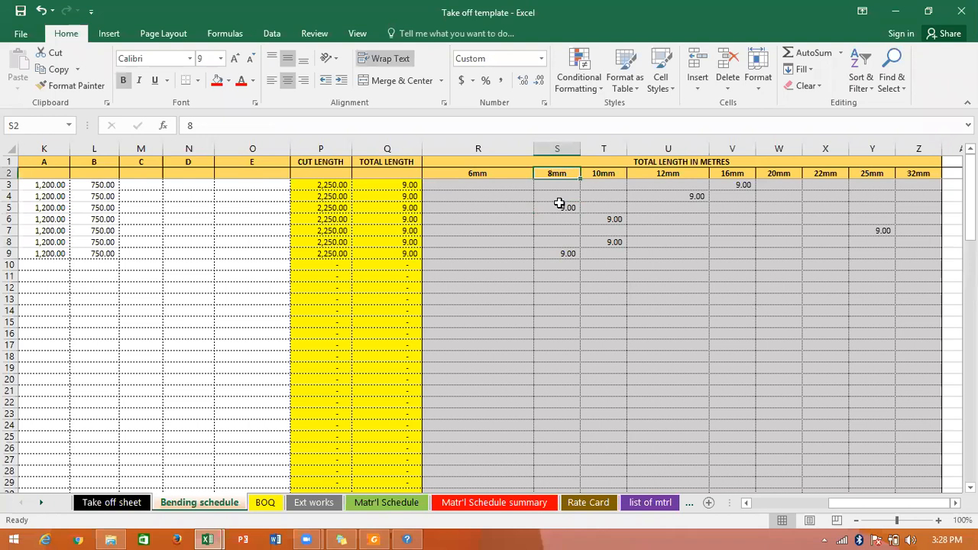
pyautogui.moveTo(579, 213); pyautogui.dragTo(573, 255)
pyautogui.moveTo(610, 185); pyautogui.dragTo(609, 254)
pyautogui.moveTo(668, 174); pyautogui.dragTo(682, 230)
pyautogui.moveTo(752, 197); pyautogui.dragTo(768, 206)
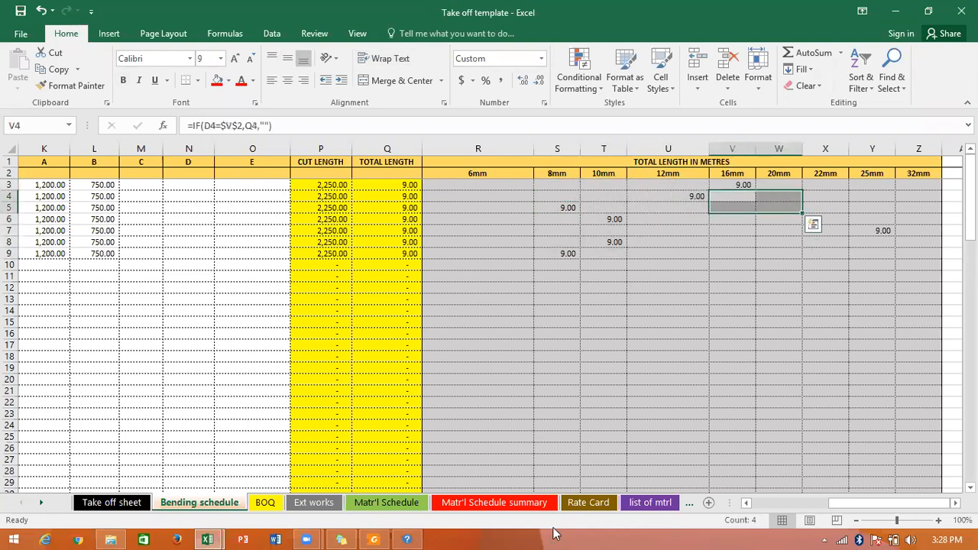
# Filter the ELEMENT column of the bending schedule to show only the fdn rows.
pyautogui.click(765, 502)
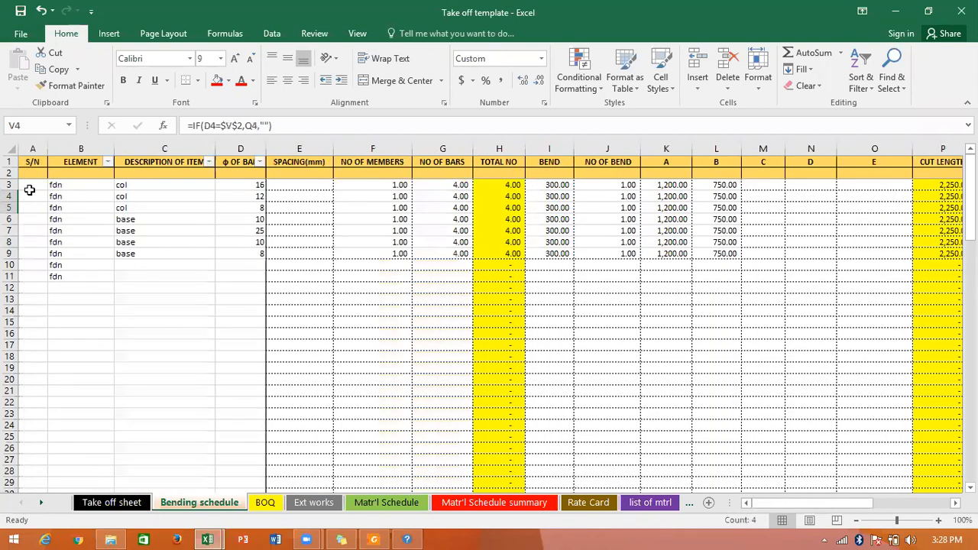
pyautogui.click(28, 193)
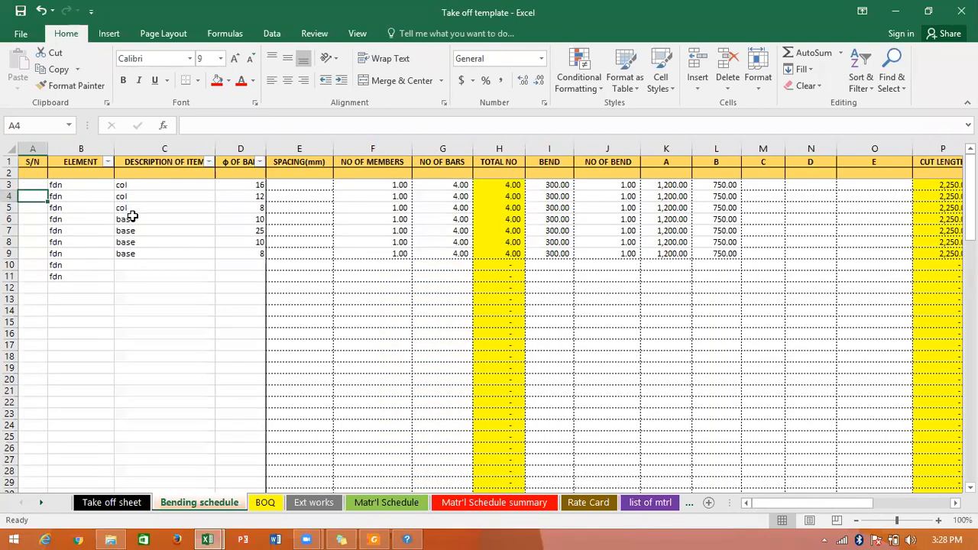
pyautogui.moveTo(386, 197); pyautogui.dragTo(588, 241)
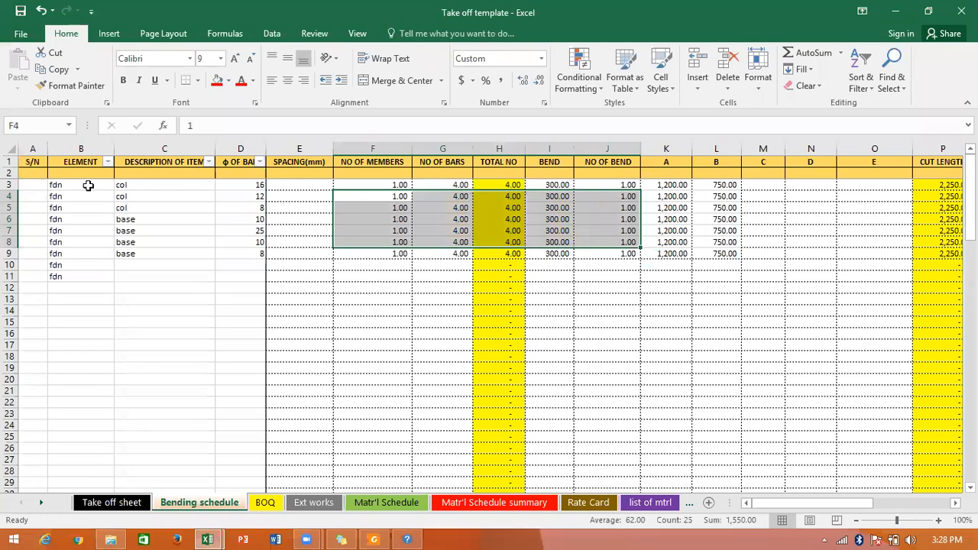
pyautogui.click(108, 163)
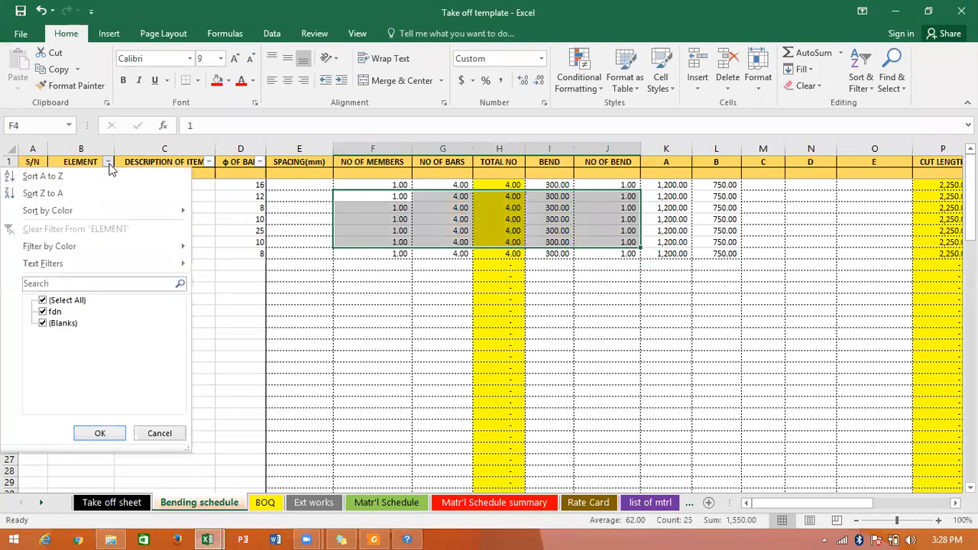
pyautogui.click(43, 300)
pyautogui.click(43, 312)
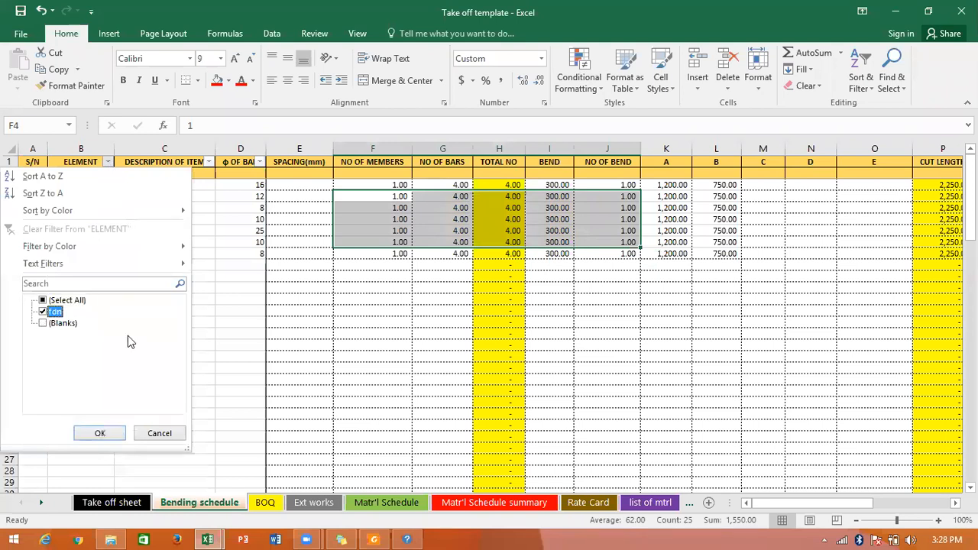
pyautogui.click(114, 441)
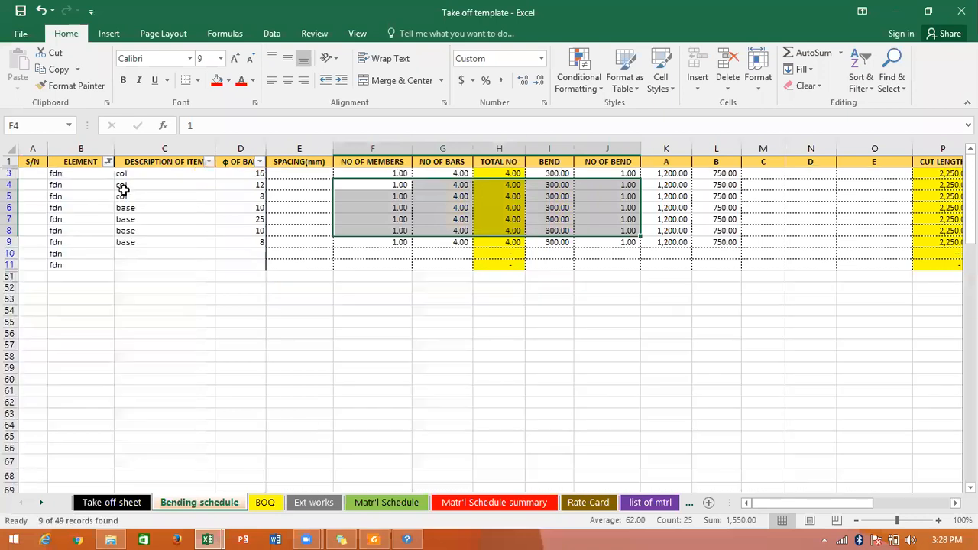
pyautogui.moveTo(69, 184); pyautogui.dragTo(81, 242)
pyautogui.click(89, 221)
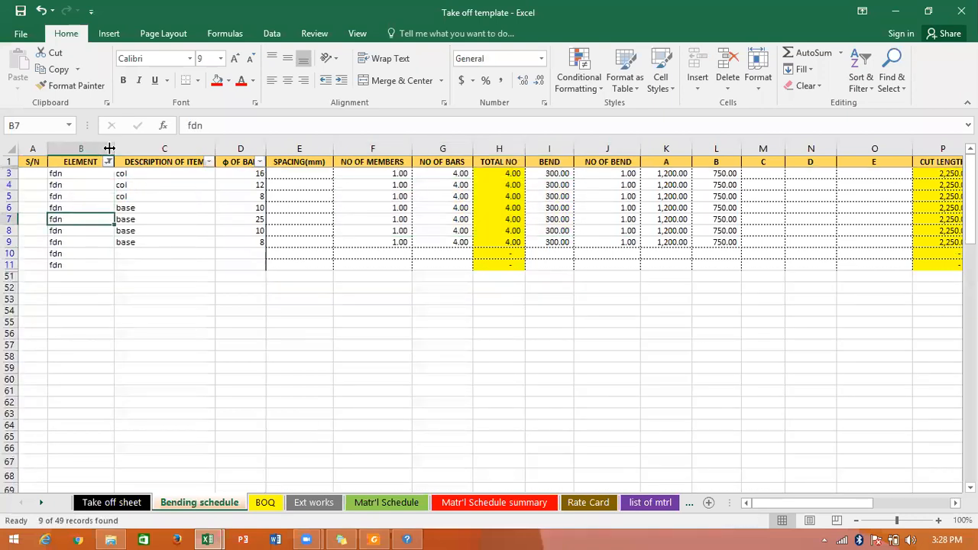
# Filter the DESCRIPTION OF ITEM column to col only and inspect the column bars' total lengths per diameter.
pyautogui.click(203, 175)
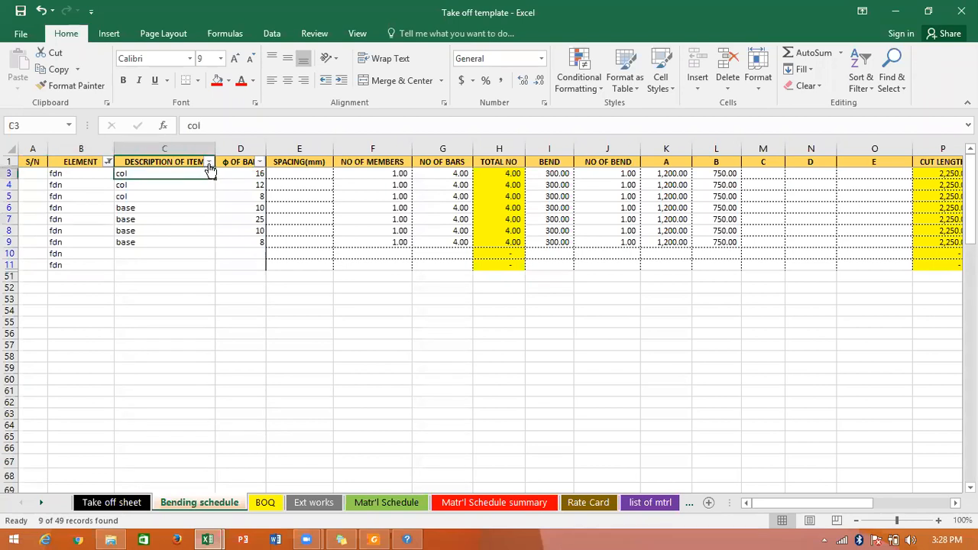
pyautogui.click(208, 162)
pyautogui.click(61, 301)
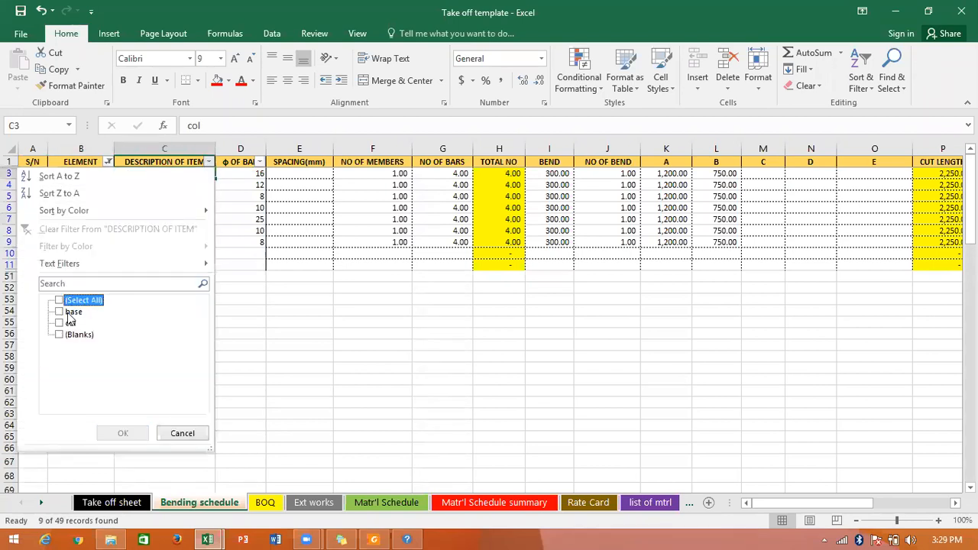
pyautogui.click(60, 323)
pyautogui.click(122, 433)
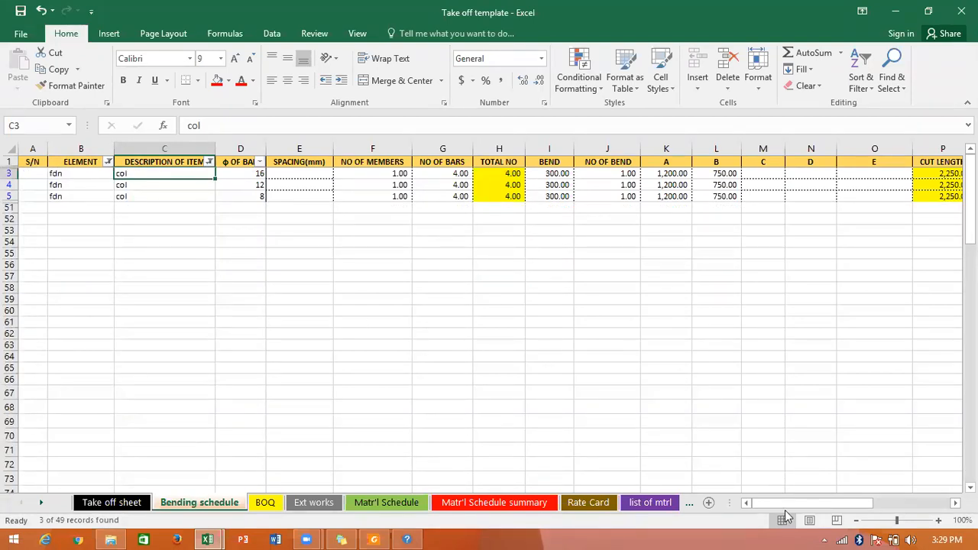
pyautogui.moveTo(787, 506); pyautogui.dragTo(943, 502)
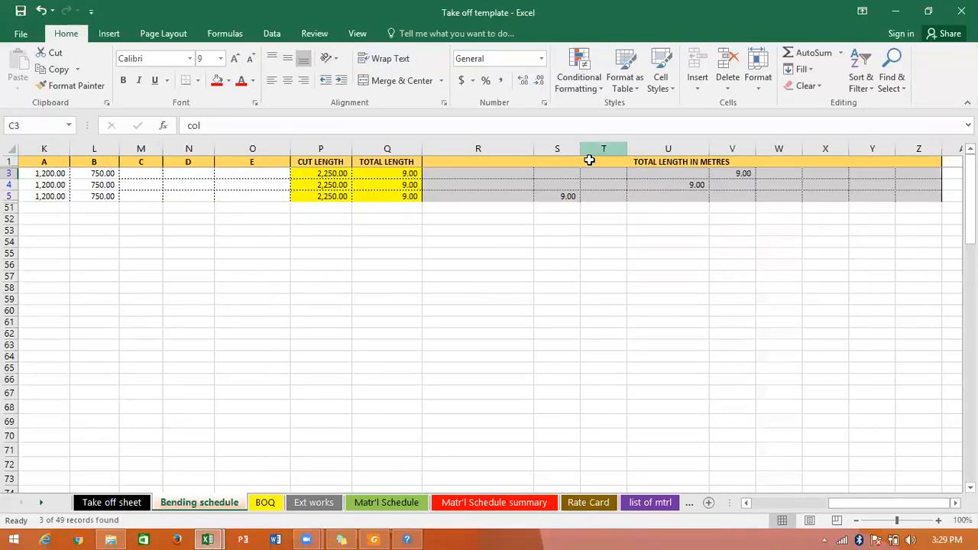
pyautogui.click(567, 195)
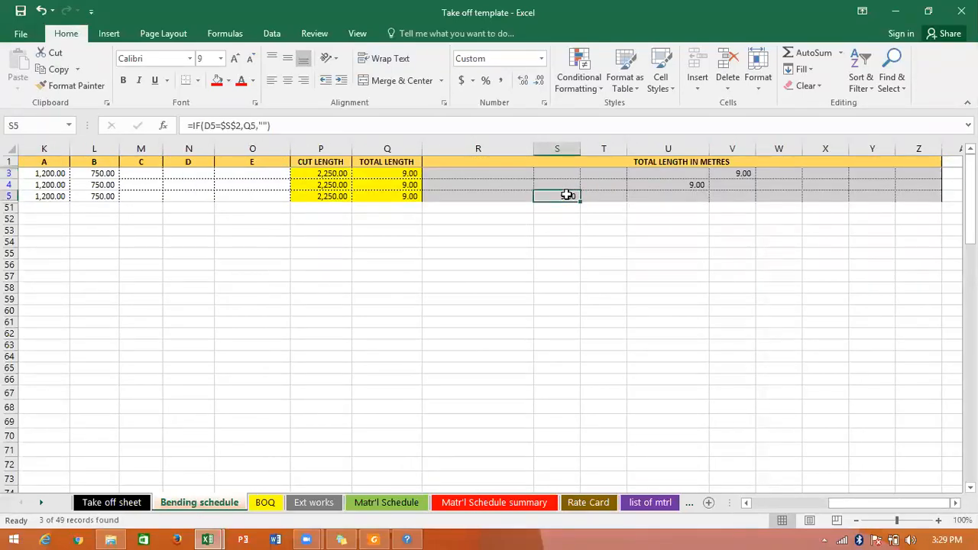
pyautogui.click(538, 167)
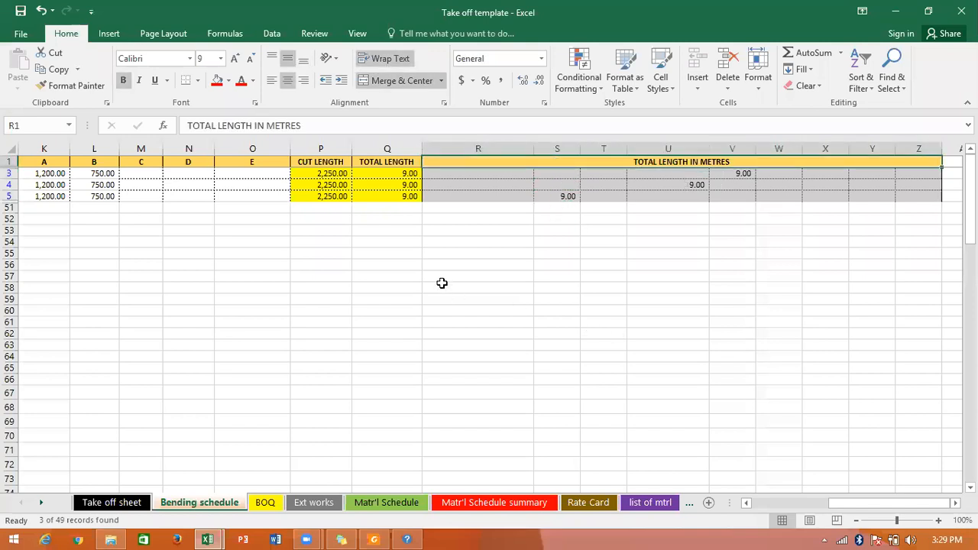
# Undo the description filter and inspect the total-length formulas in S4, T4 and U3.
pyautogui.hotkey('ctrl', 'z')
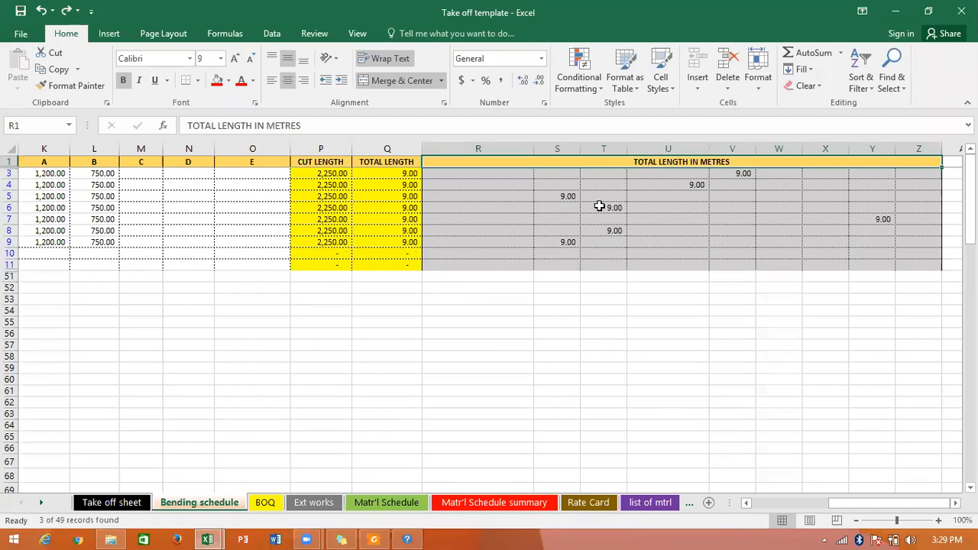
pyautogui.click(560, 184)
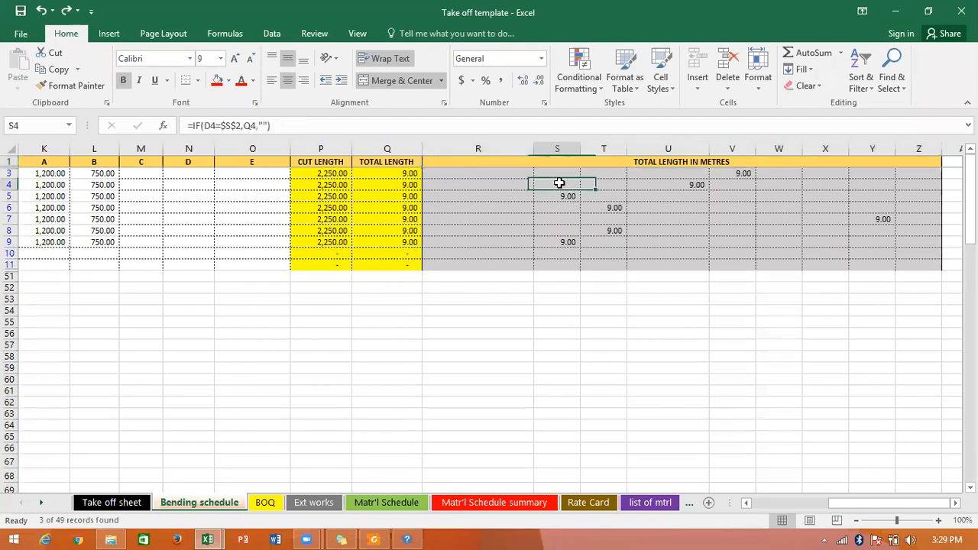
pyautogui.click(603, 184)
pyautogui.click(673, 175)
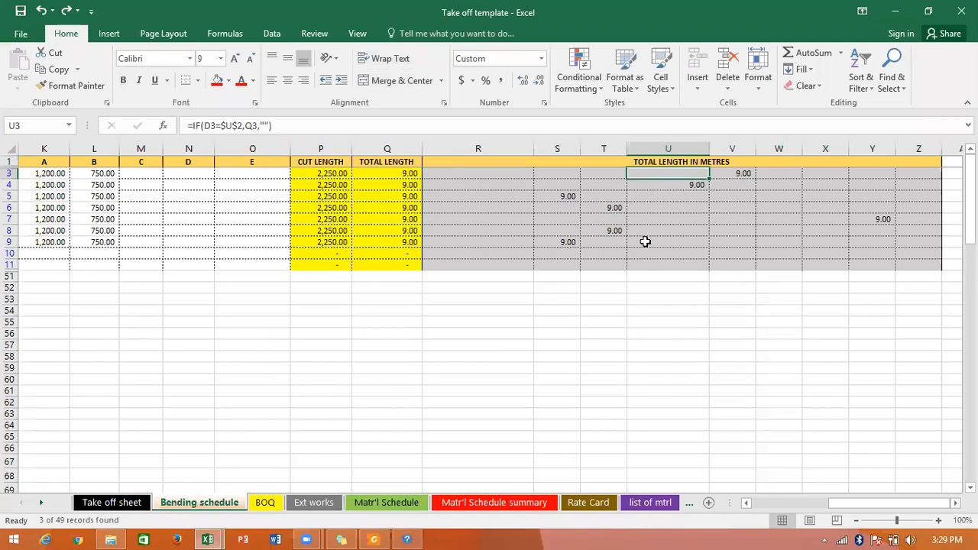
pyautogui.moveTo(843, 505); pyautogui.dragTo(734, 519)
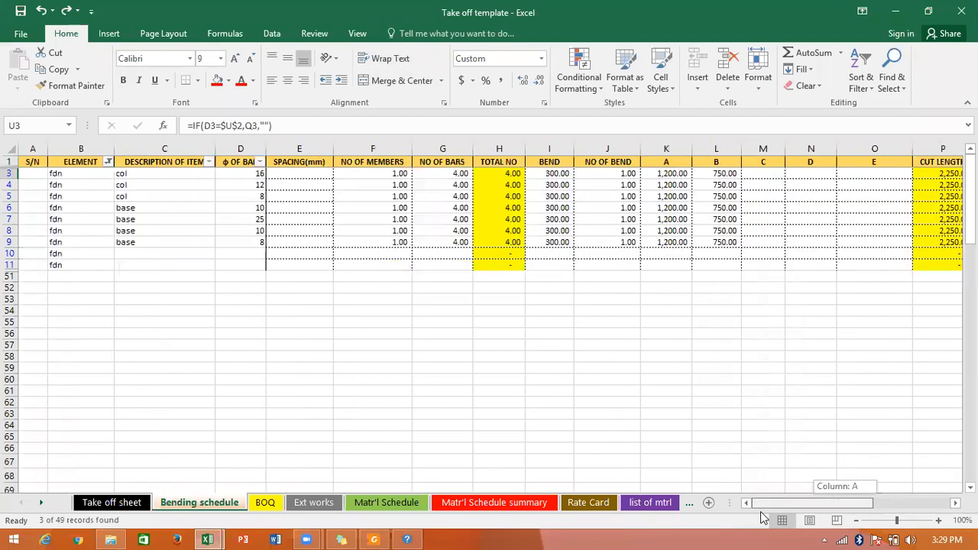
pyautogui.click(425, 379)
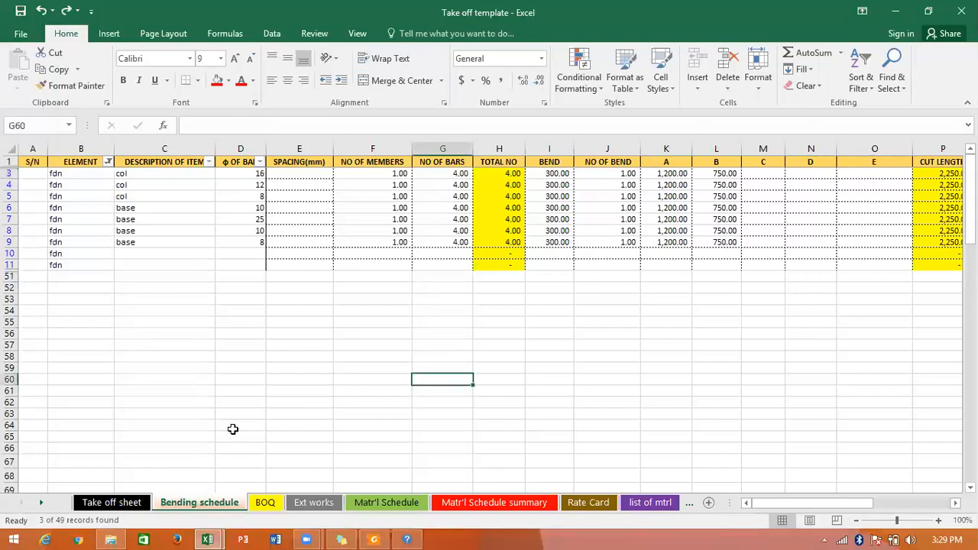
# Switch to the Take off sheet and review its substructure items and parameter inputs from the beginning.
pyautogui.click(128, 500)
pyautogui.click(280, 396)
pyautogui.scroll(4, 281, 395)
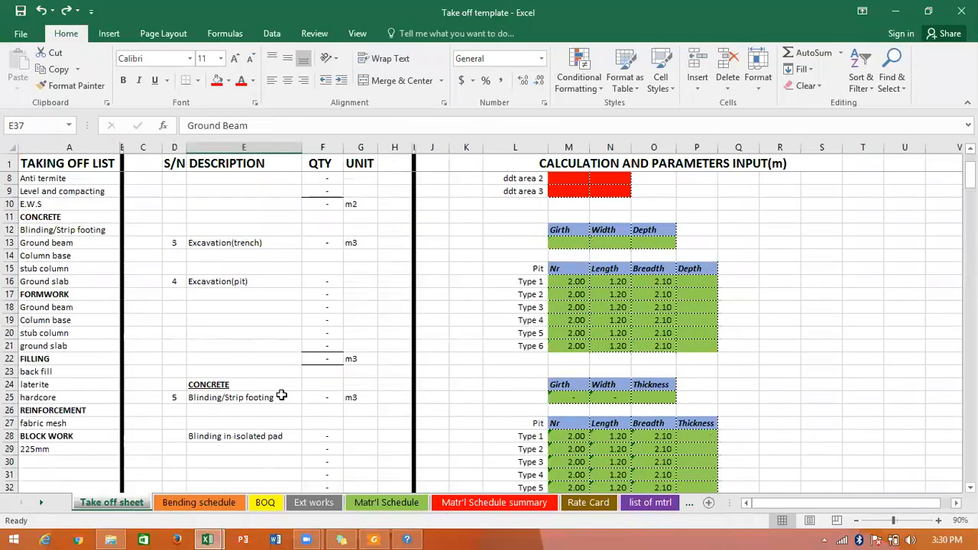
pyautogui.scroll(2, 281, 395)
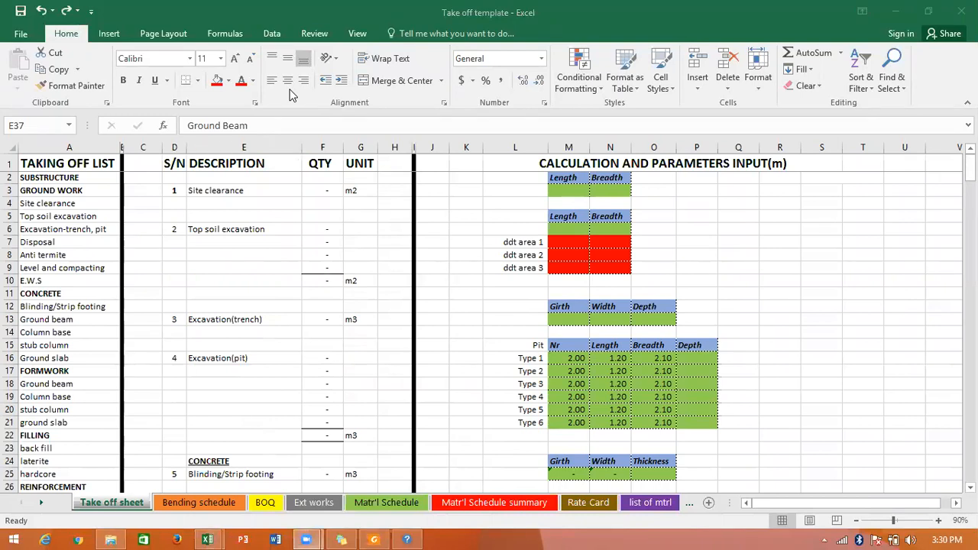
pyautogui.click(385, 262)
pyautogui.click(477, 207)
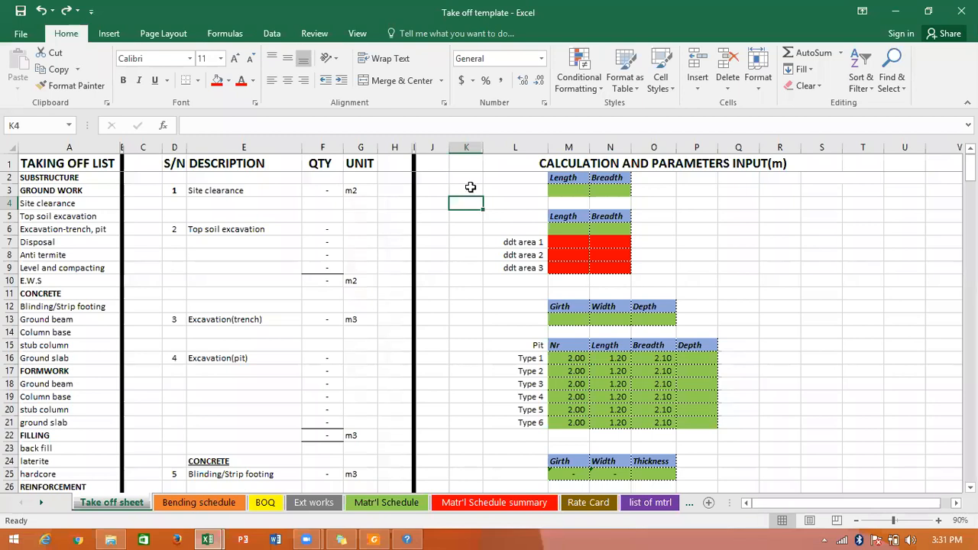
pyautogui.click(468, 215)
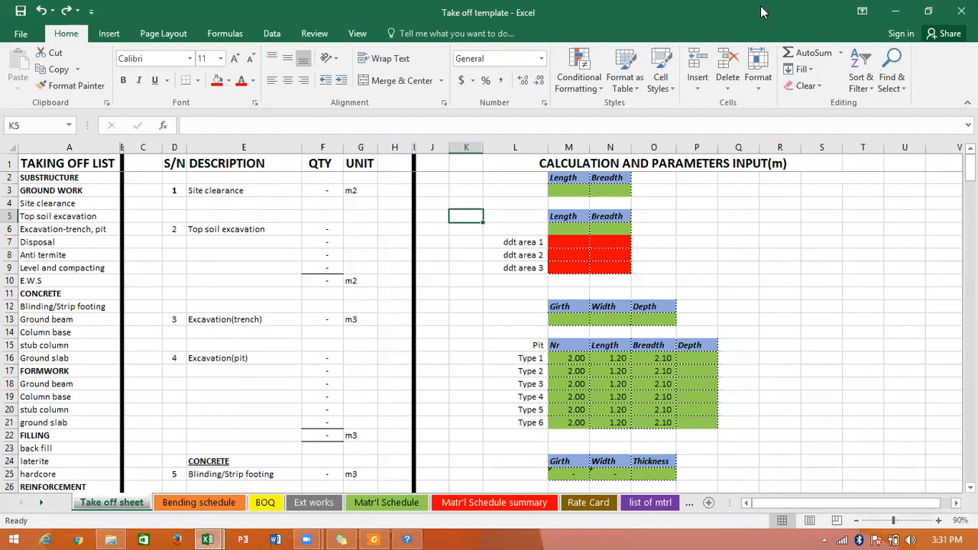
# Look at the Book1 workbook's earlier take-off, and return to the Take off template workbook.
pyautogui.moveTo(207, 540)
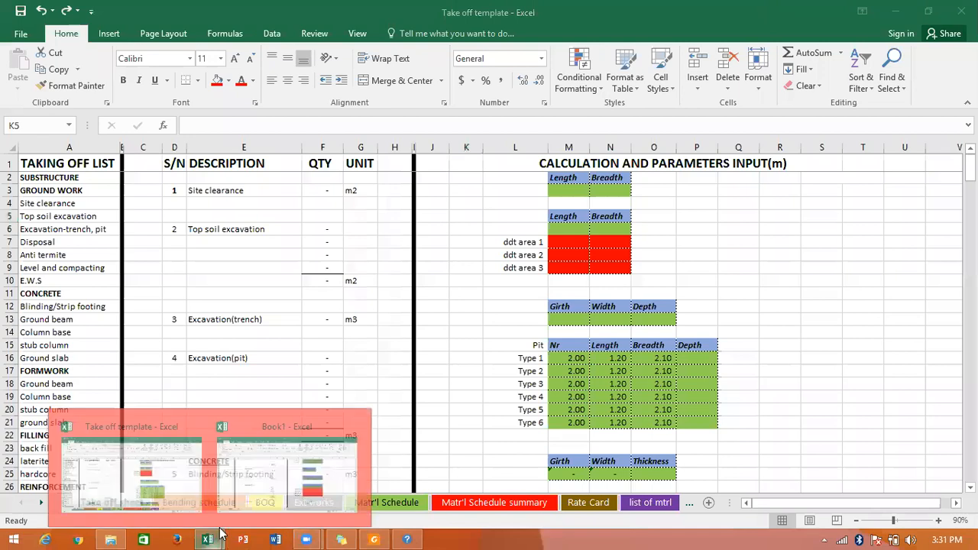
pyautogui.moveTo(285, 489)
pyautogui.click(283, 438)
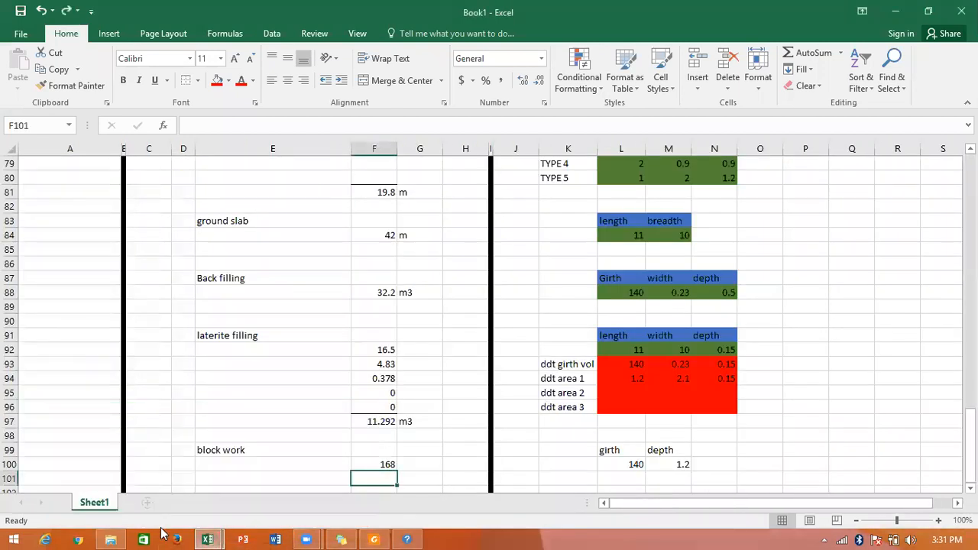
pyautogui.click(205, 538)
pyautogui.click(162, 508)
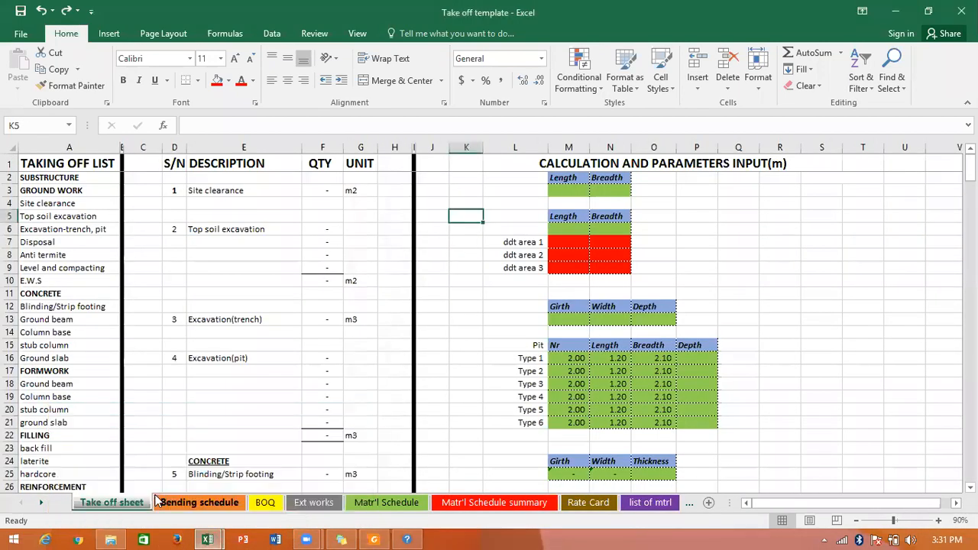
# Switch to the Bending schedule sheet and clear the filter from the ELEMENT column.
pyautogui.click(445, 305)
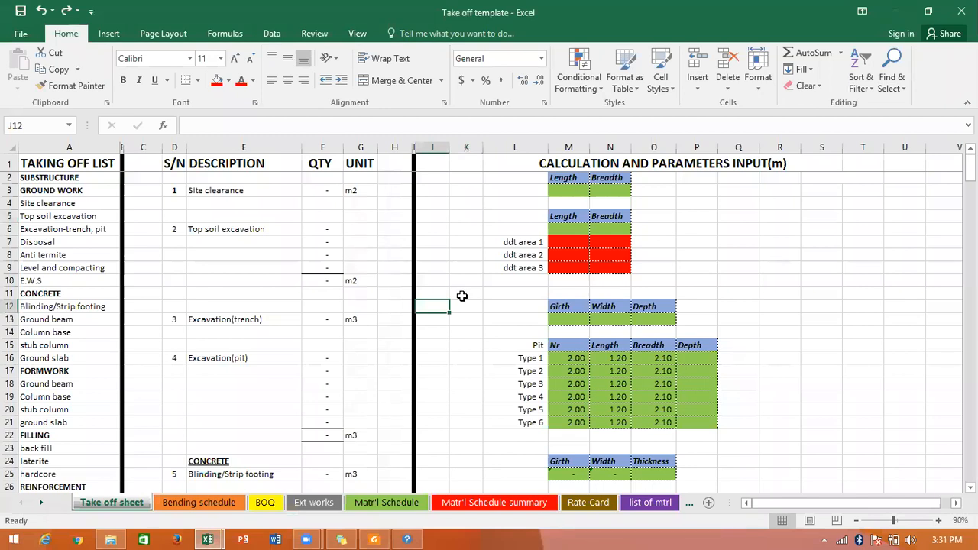
pyautogui.click(192, 504)
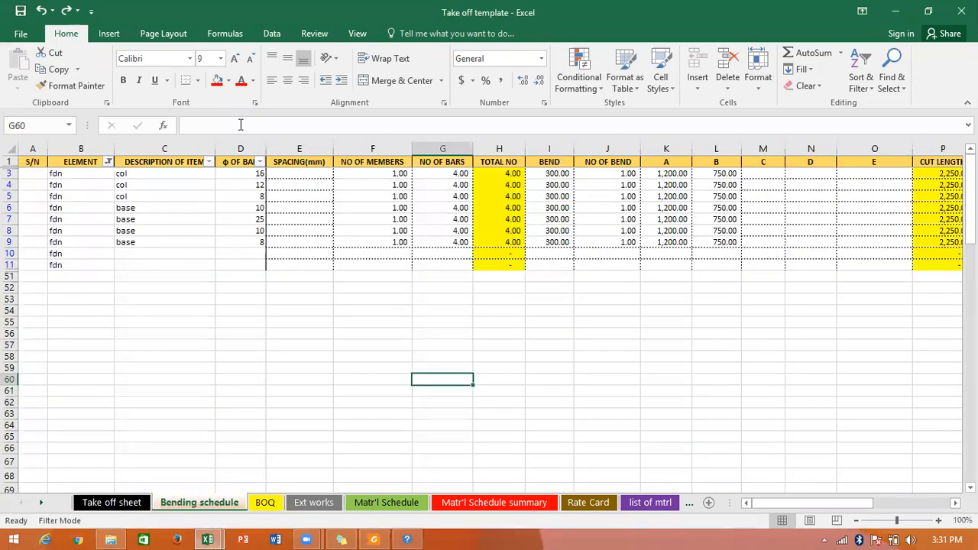
pyautogui.click(108, 162)
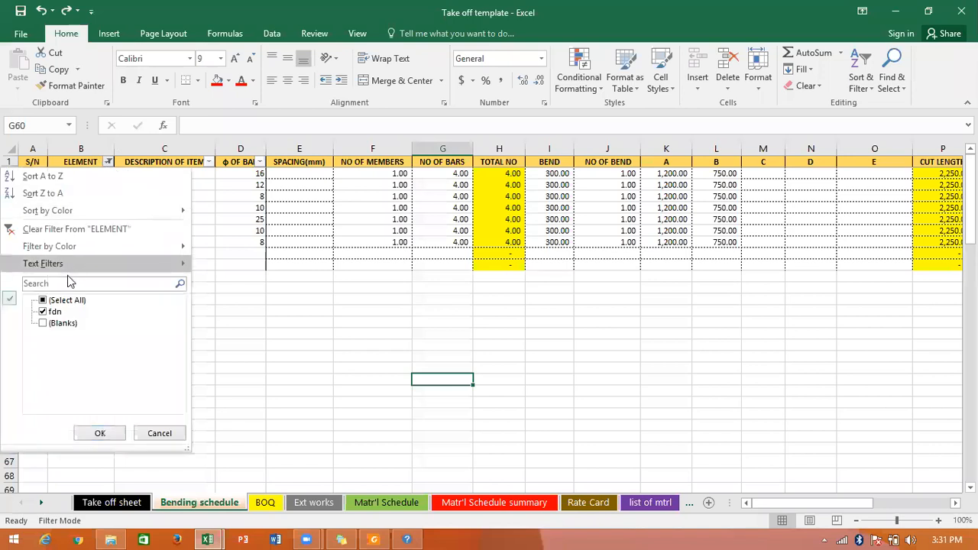
pyautogui.click(65, 230)
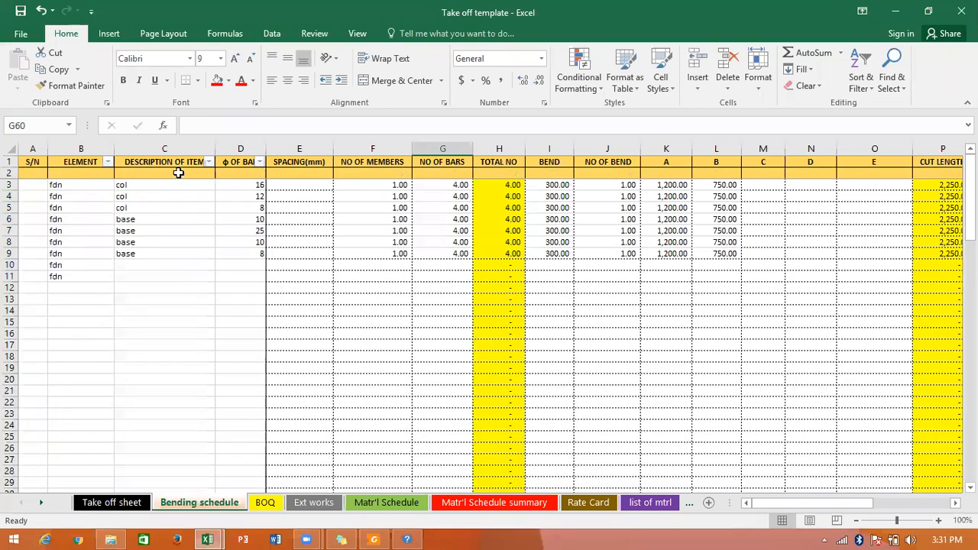
pyautogui.click(210, 163)
pyautogui.click(274, 253)
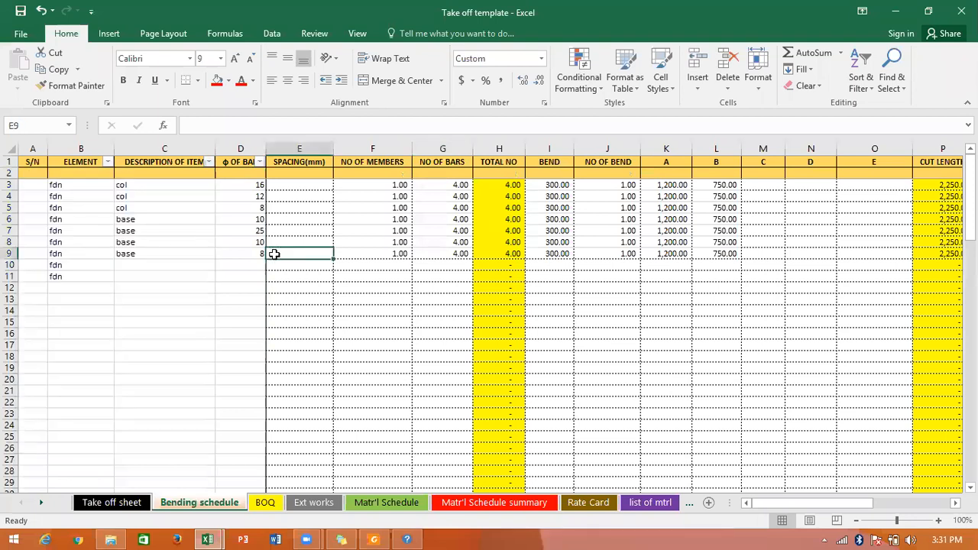
# Examine row 9 of the bending schedule across the cut length, total length and per-diameter columns up to 20mm.
pyautogui.press('Tab')
pyautogui.hotkey('ctrl', 'Right')
pyautogui.hotkey('ctrl', 'Right')
pyautogui.hotkey('ctrl', 'Right')
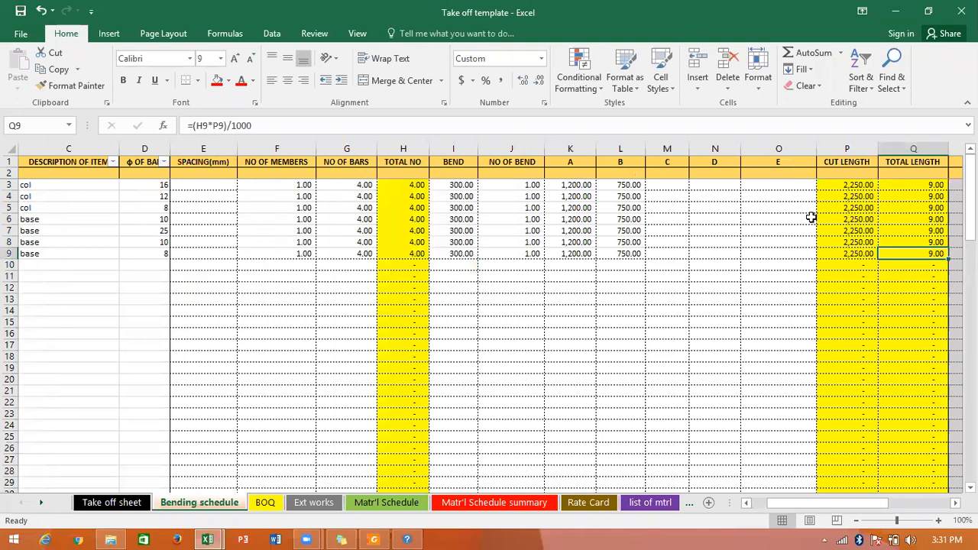
pyautogui.press('Right')
pyautogui.press('Right')
pyautogui.press('Right')
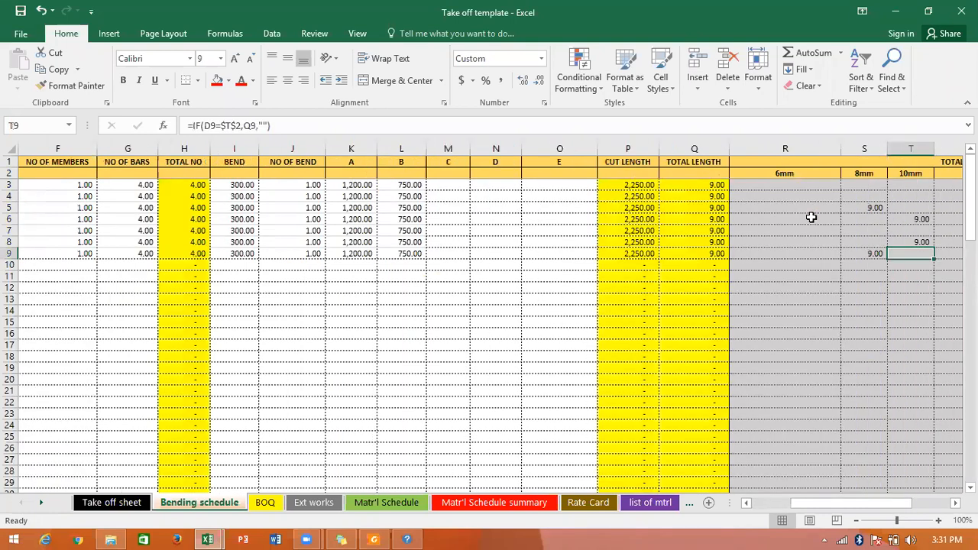
pyautogui.click(902, 13)
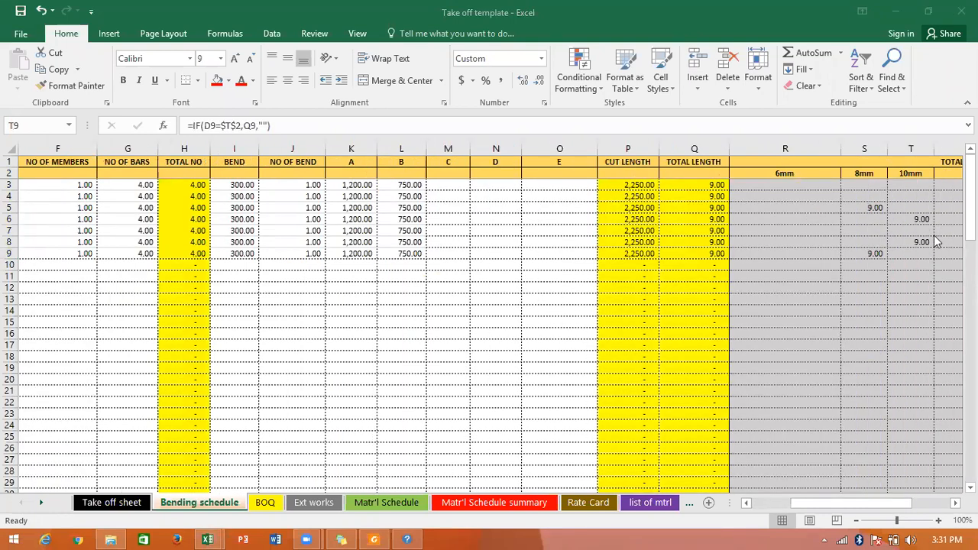
pyautogui.press('Right')
pyautogui.press('Right')
pyautogui.press('Right')
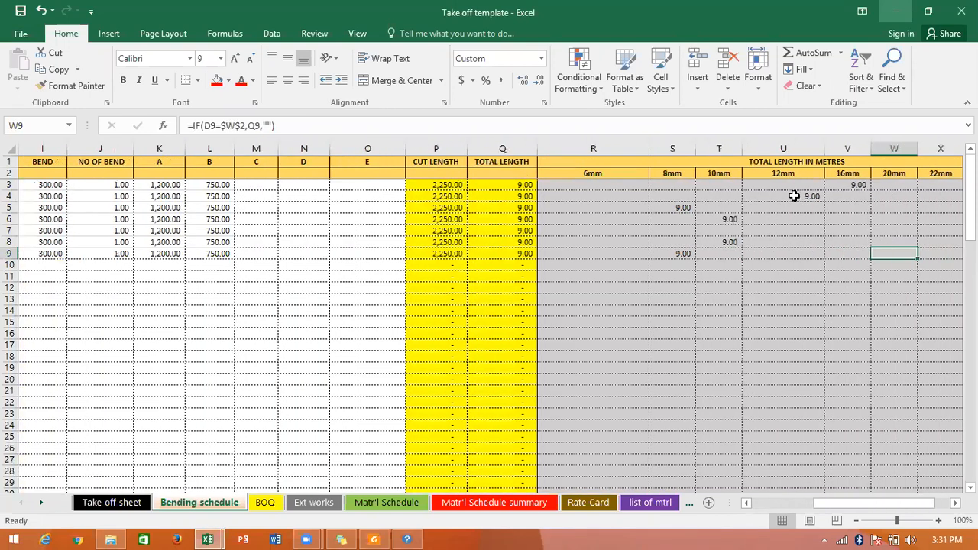
# Inspect the 12mm length formula in U4 and the weight-in-tons formula in U50, and return to the schedule's first columns.
pyautogui.click(795, 196)
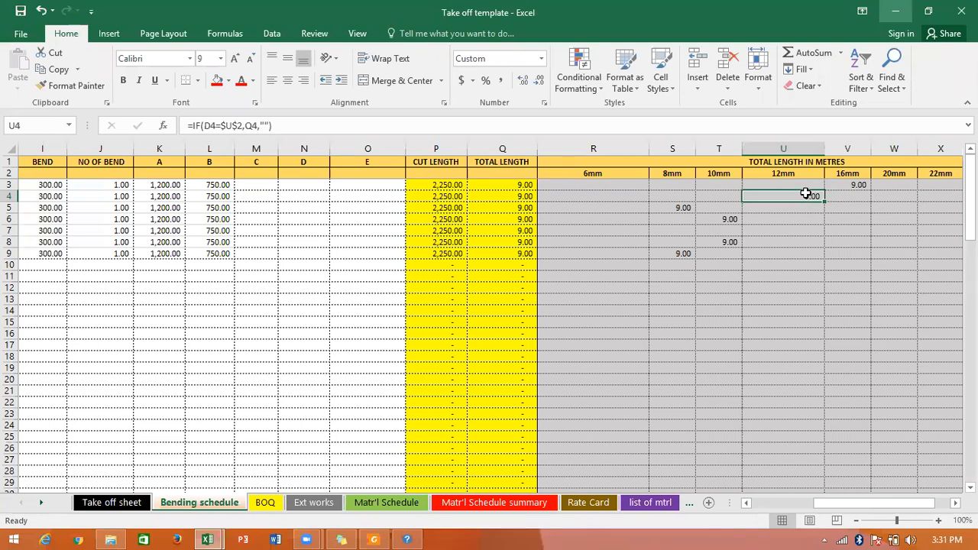
pyautogui.scroll(-11, 806, 193)
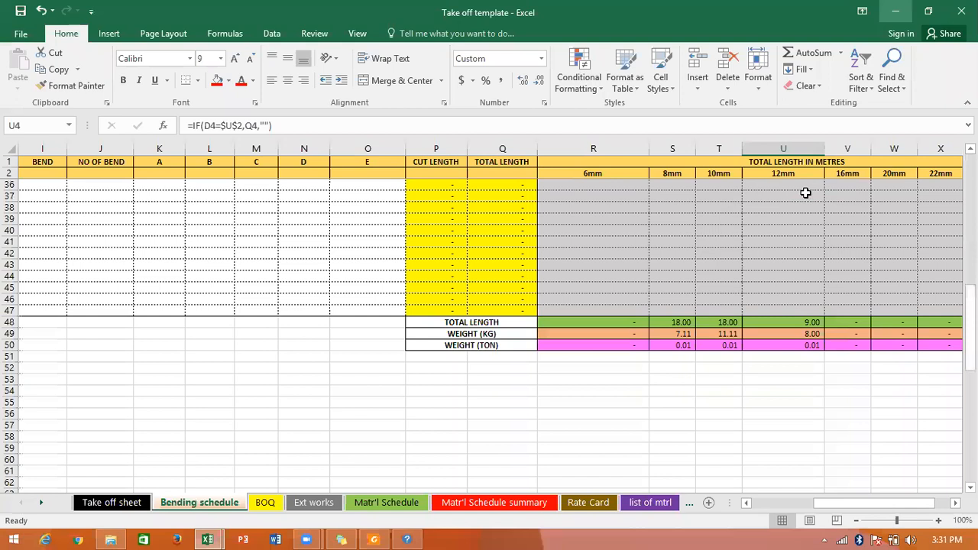
pyautogui.click(788, 344)
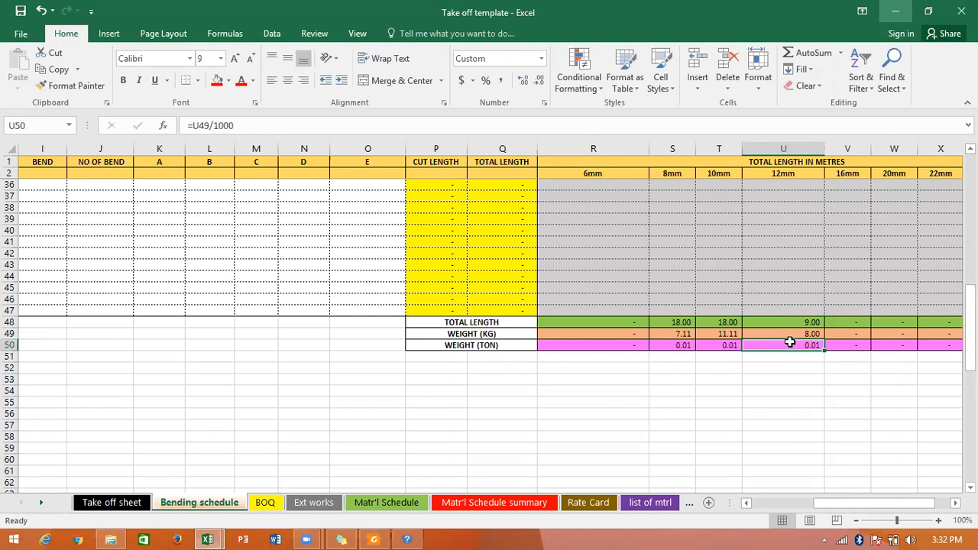
pyautogui.scroll(11, 790, 343)
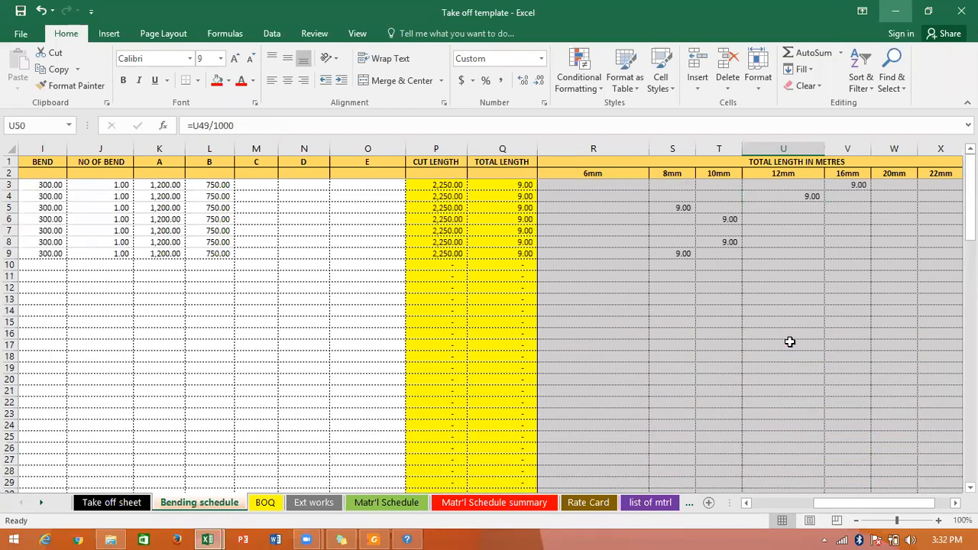
pyautogui.click(775, 502)
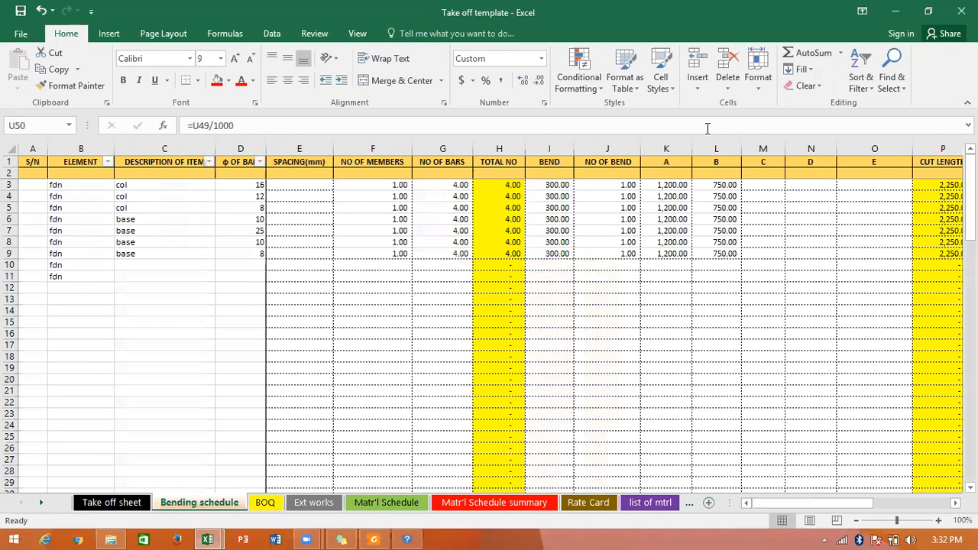
# Switch to the Take off sheet and look over its substructure descriptions, quantities and parameter inputs down to the column bases.
pyautogui.click(132, 506)
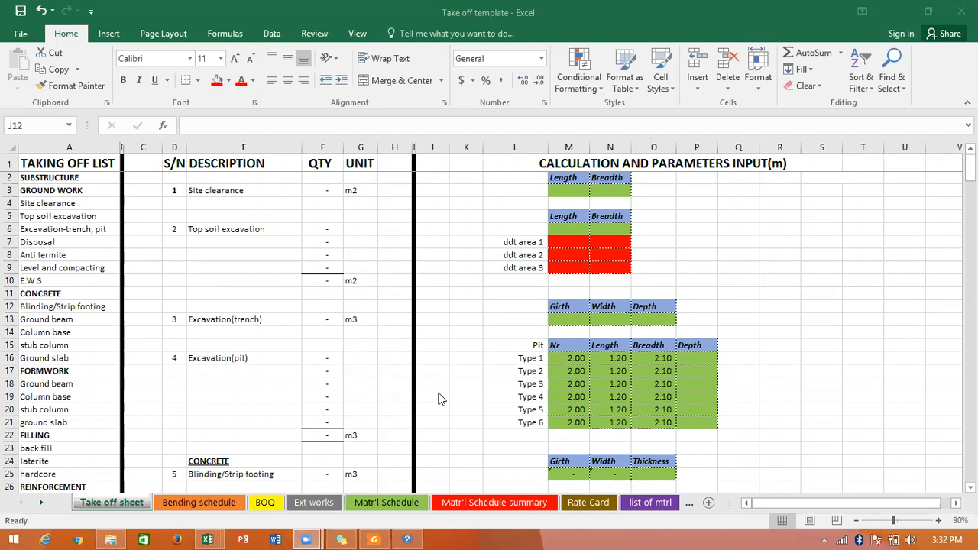
pyautogui.click(449, 280)
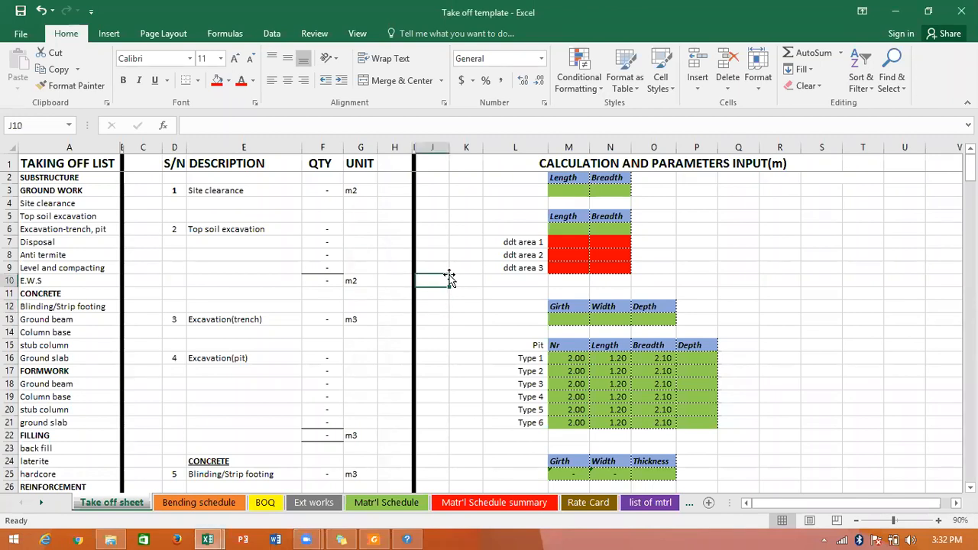
pyautogui.click(695, 204)
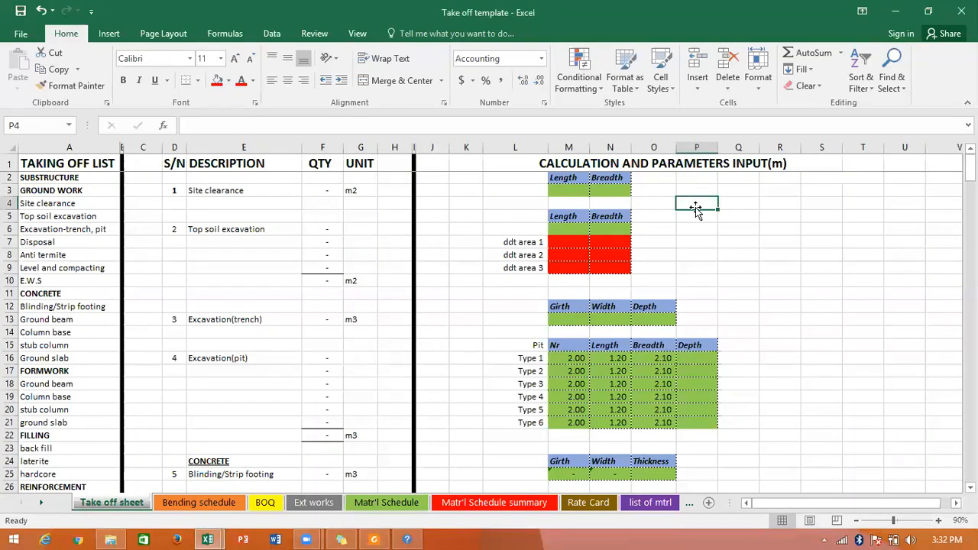
pyautogui.scroll(-3, 694, 207)
pyautogui.scroll(3, 694, 208)
pyautogui.click(527, 214)
pyautogui.scroll(-12, 527, 215)
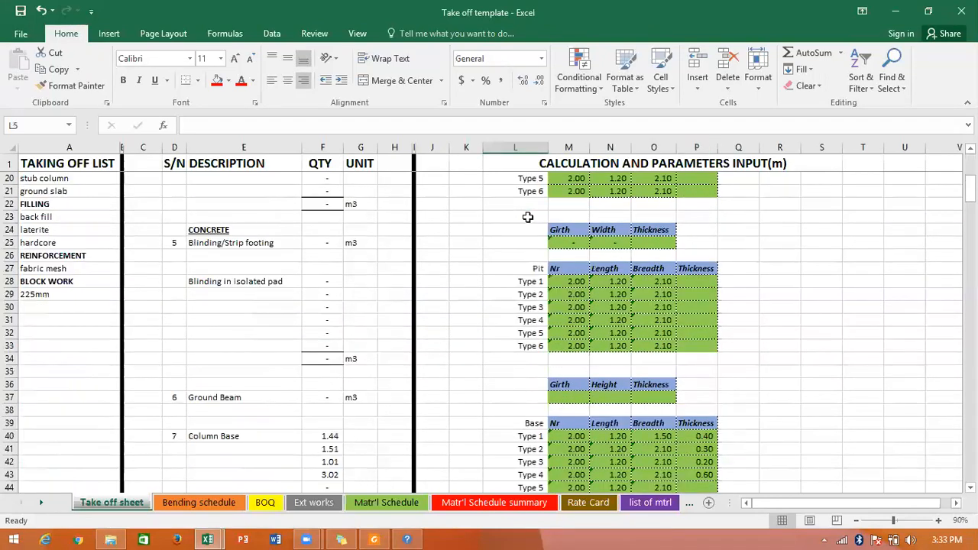
pyautogui.scroll(12, 527, 216)
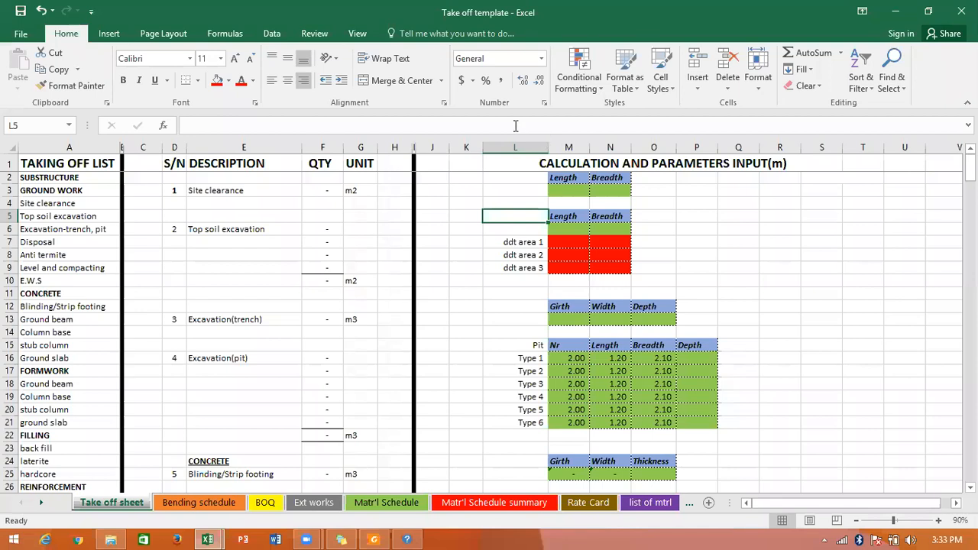
pyautogui.click(434, 55)
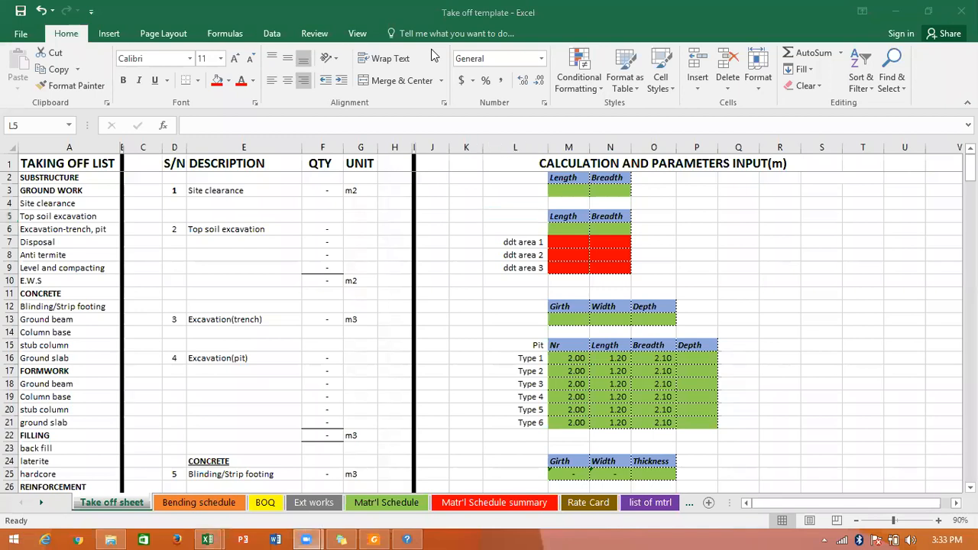